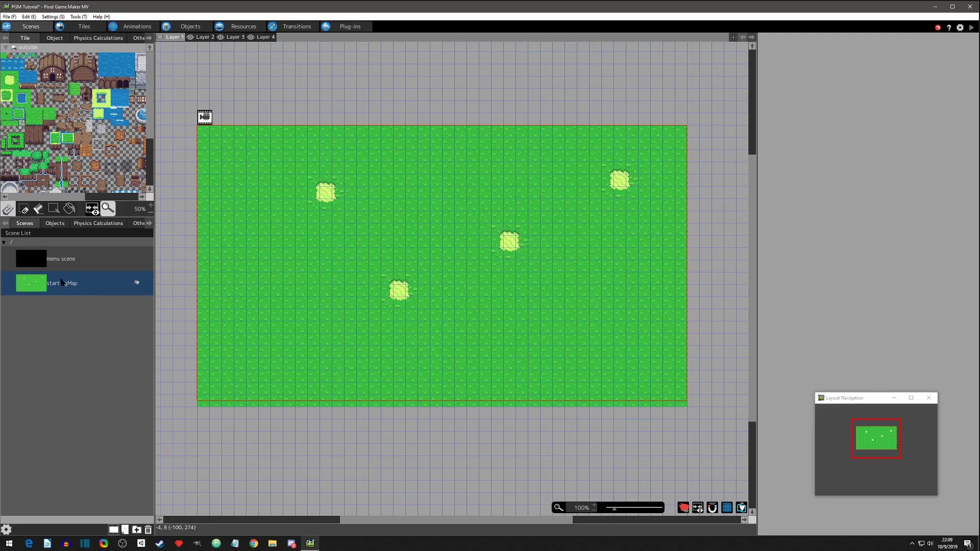
- Switch between layers and add three extra layers to the scene
click(201, 39)
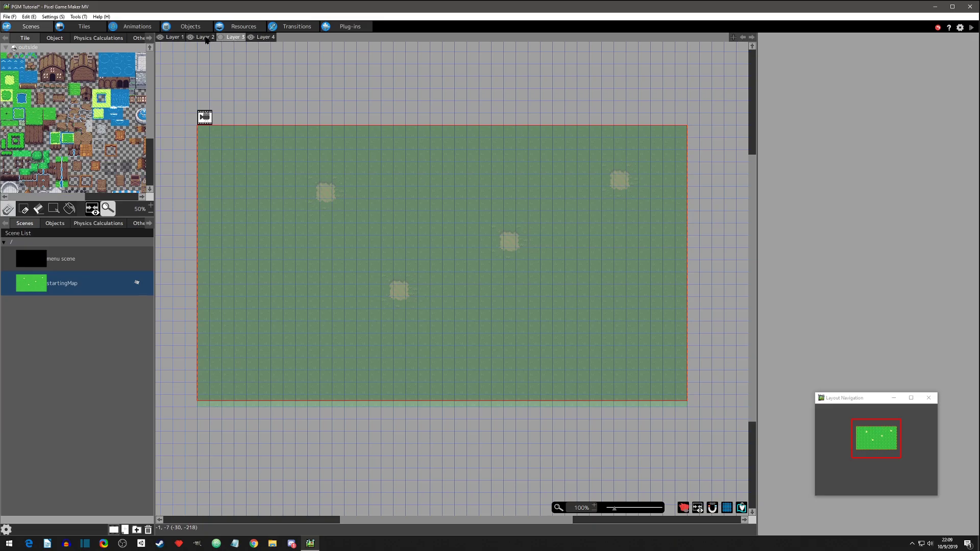
click(173, 37)
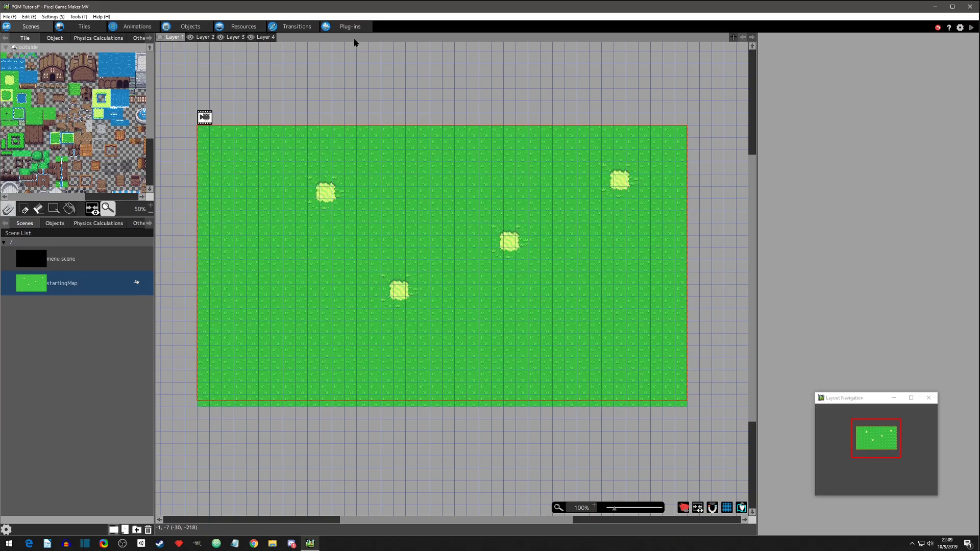
click(733, 37)
click(734, 37)
click(734, 37)
click(734, 37)
click(733, 37)
click(296, 37)
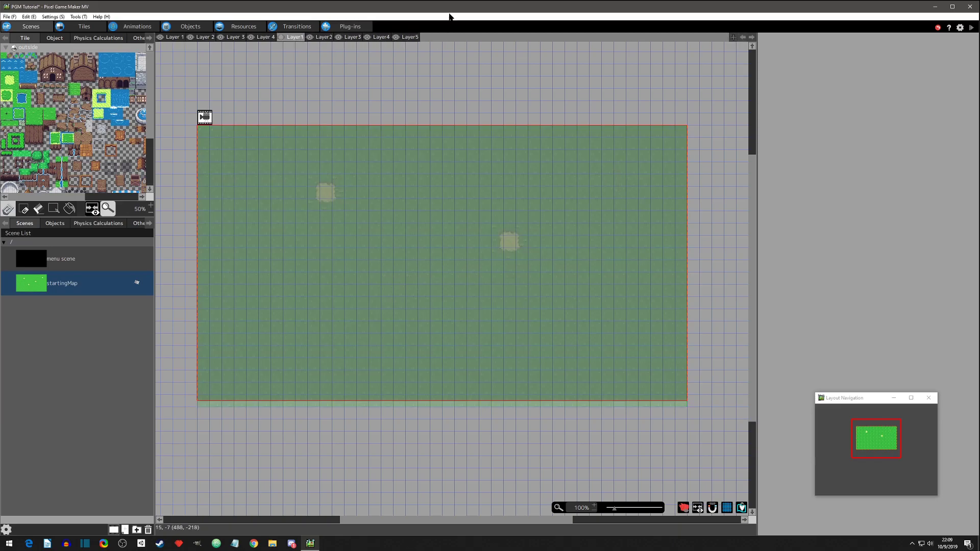
- Delete the extra layers again and return to editing Layer 1
right_click(294, 37)
click(300, 45)
right_click(295, 37)
click(304, 43)
right_click(295, 37)
click(311, 42)
right_click(295, 37)
click(312, 42)
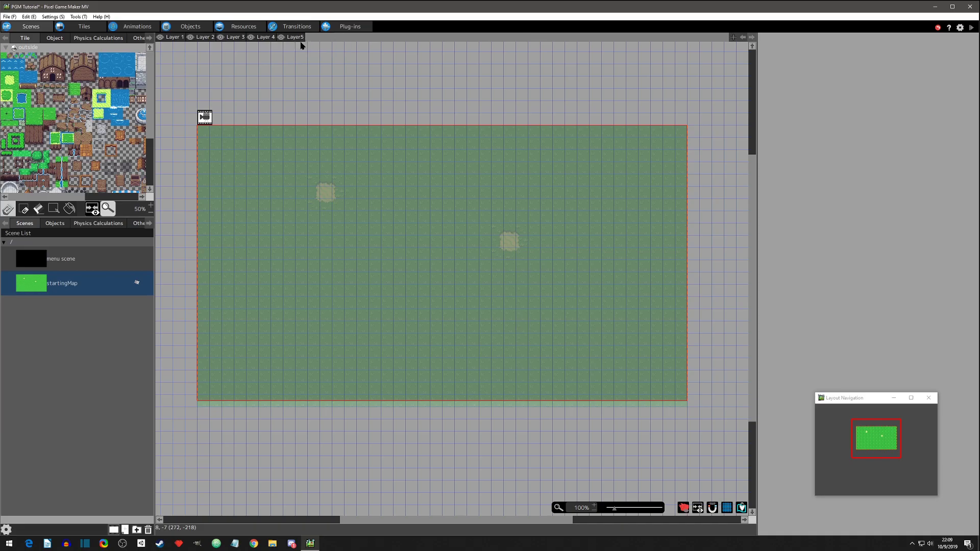
click(175, 38)
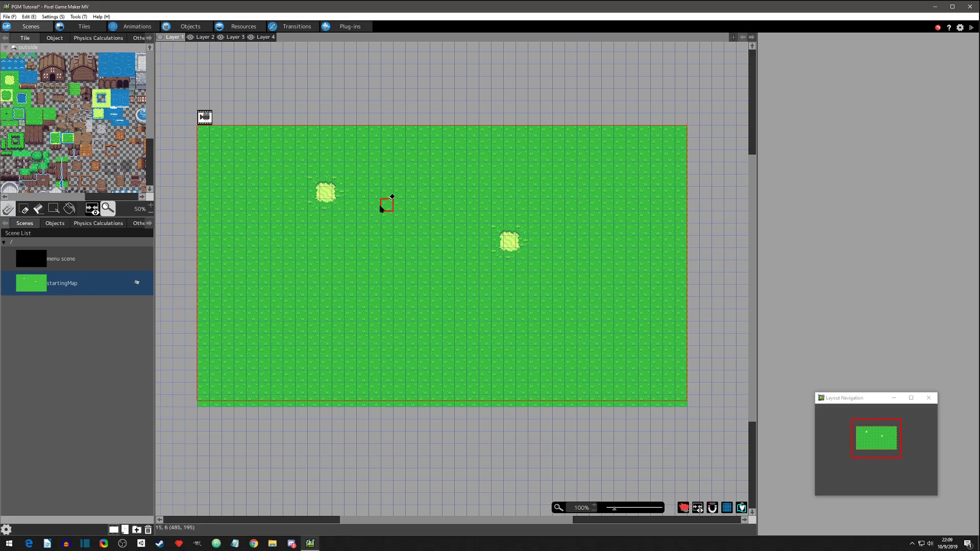
- In startingMap's Scene Settings, set Scene Width and Height to 2
right_click(66, 284)
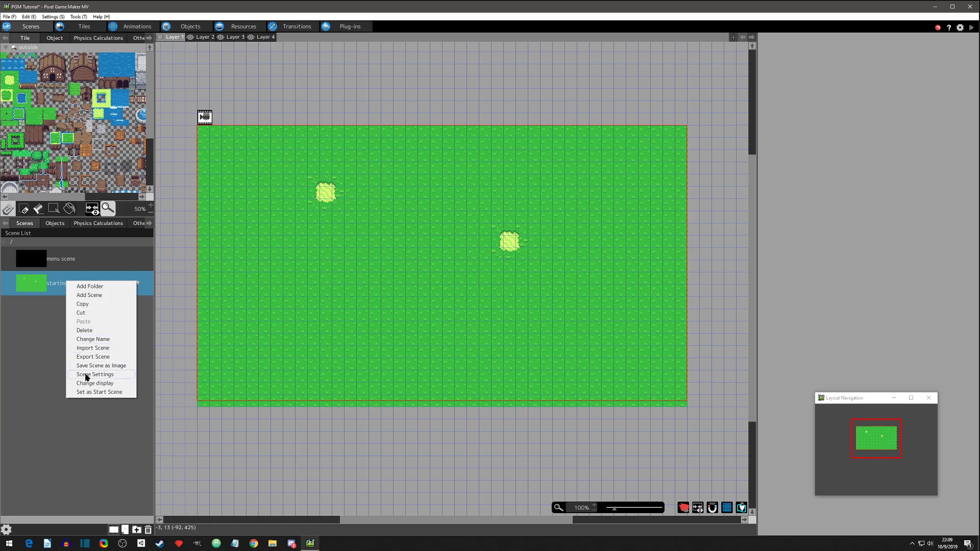
click(56, 286)
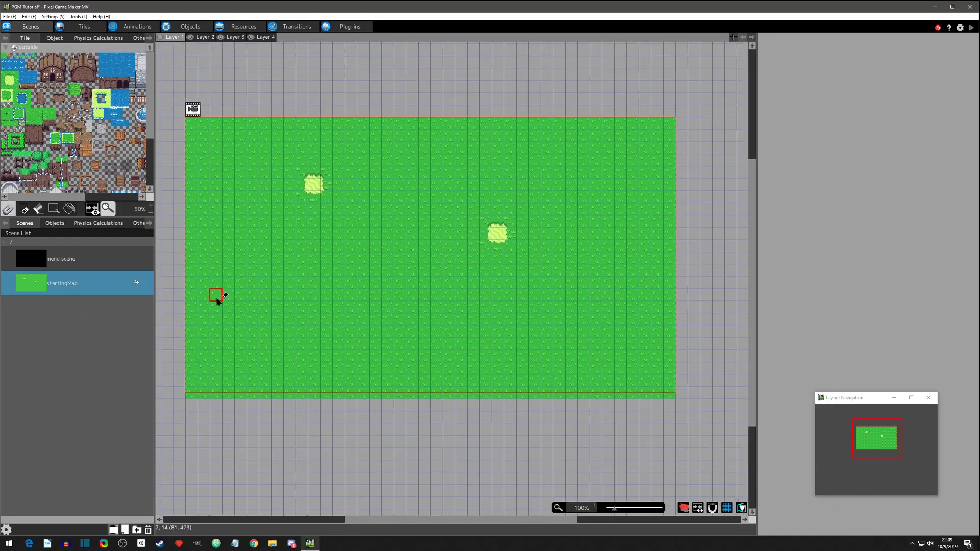
right_click(61, 286)
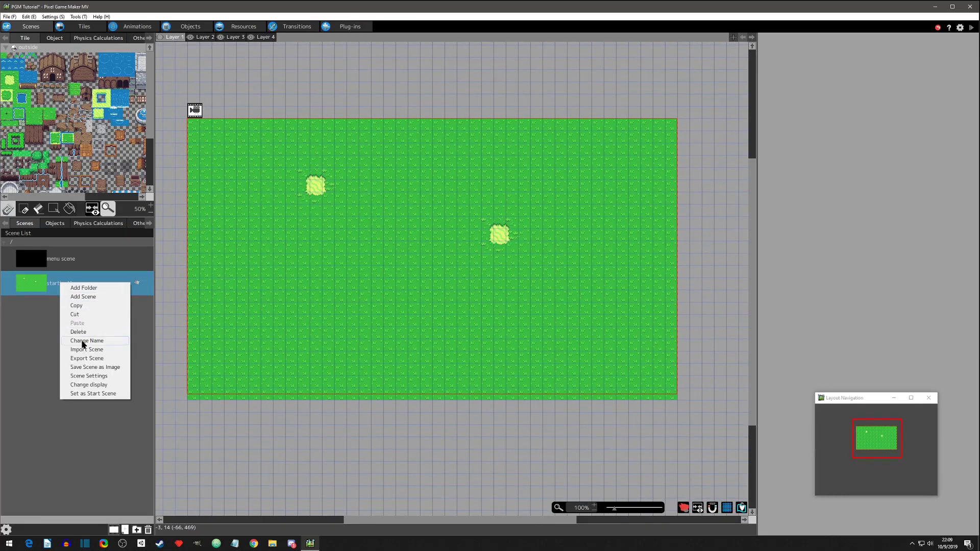
click(81, 378)
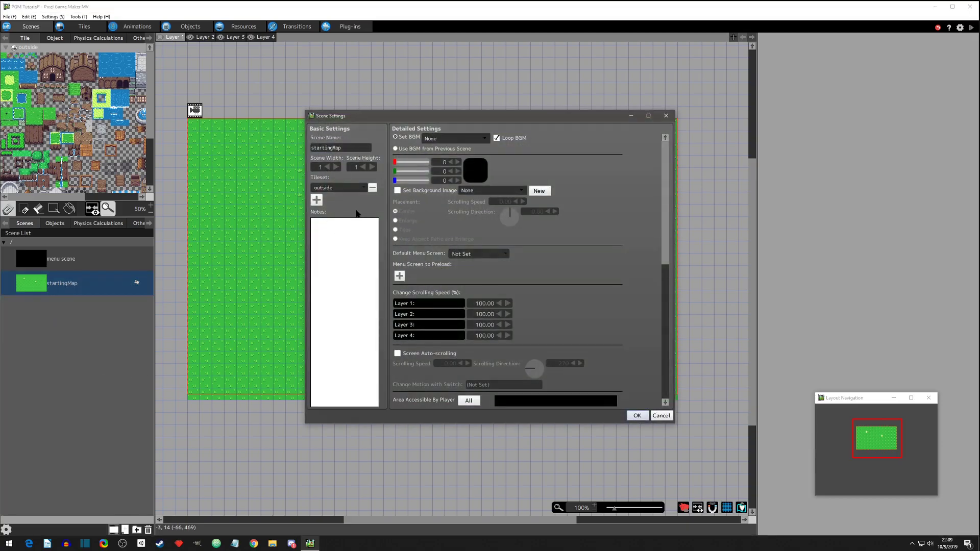
click(319, 168)
text(2)
key(Tab)
text(2)
- Set the player and camera accessible areas to All (2560 x 1440) and apply
scroll(505, 263, down, 1)
click(649, 117)
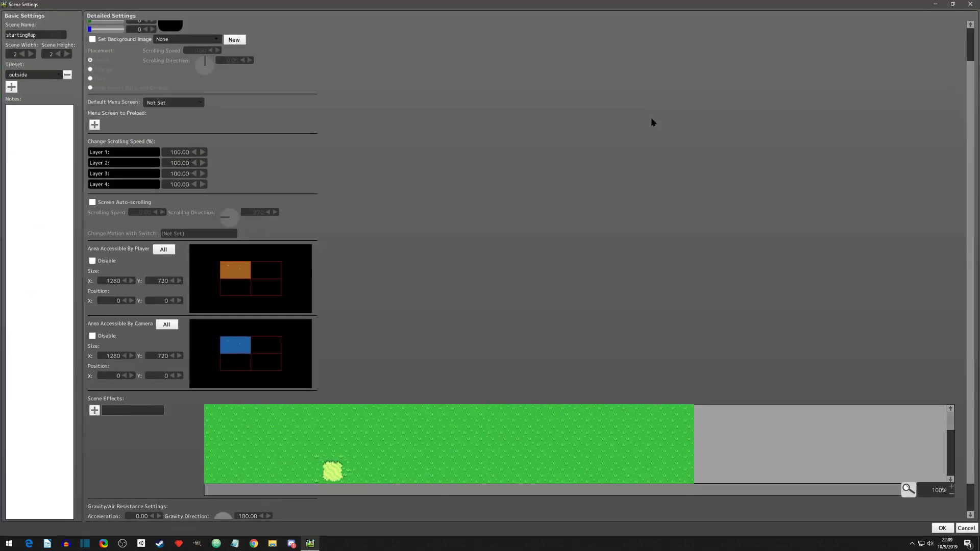
click(953, 4)
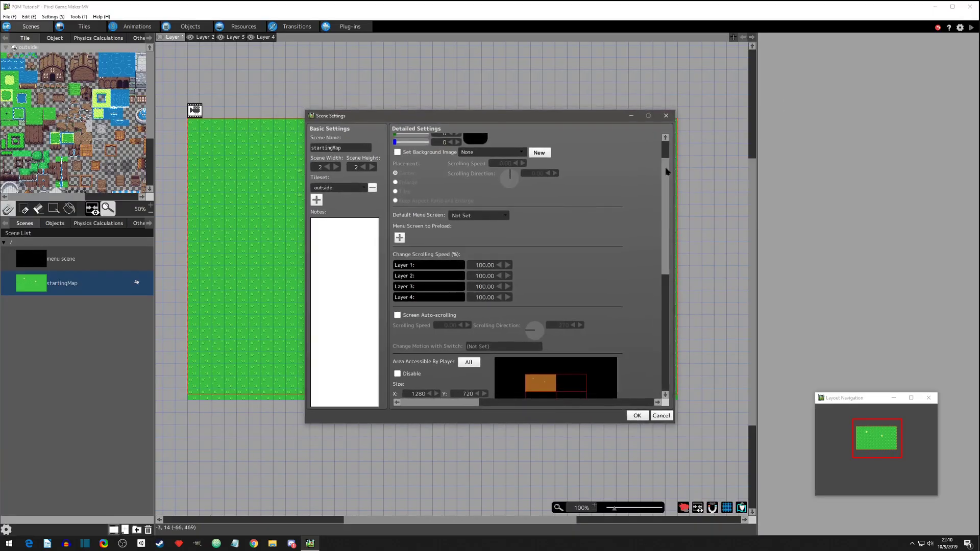
scroll(459, 247, down, 1)
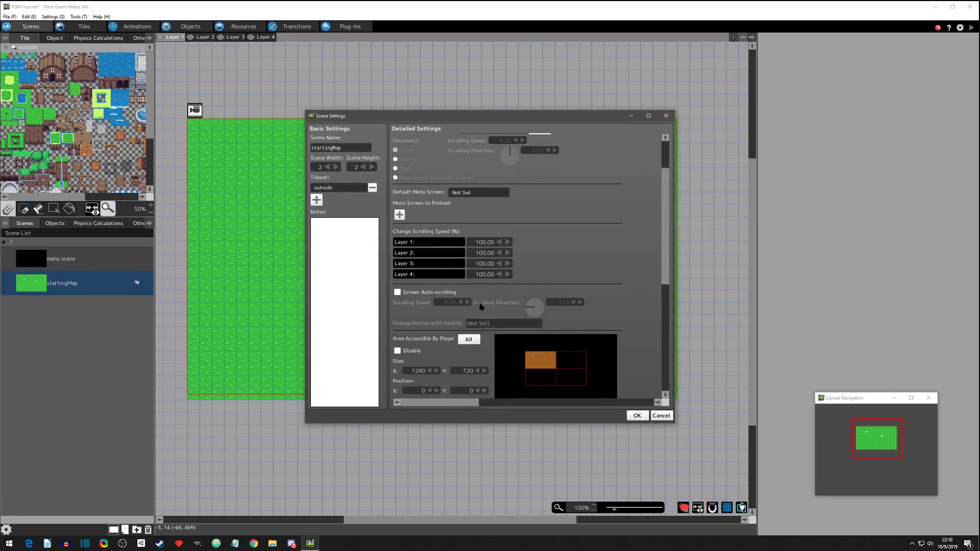
drag(666, 255, 661, 325)
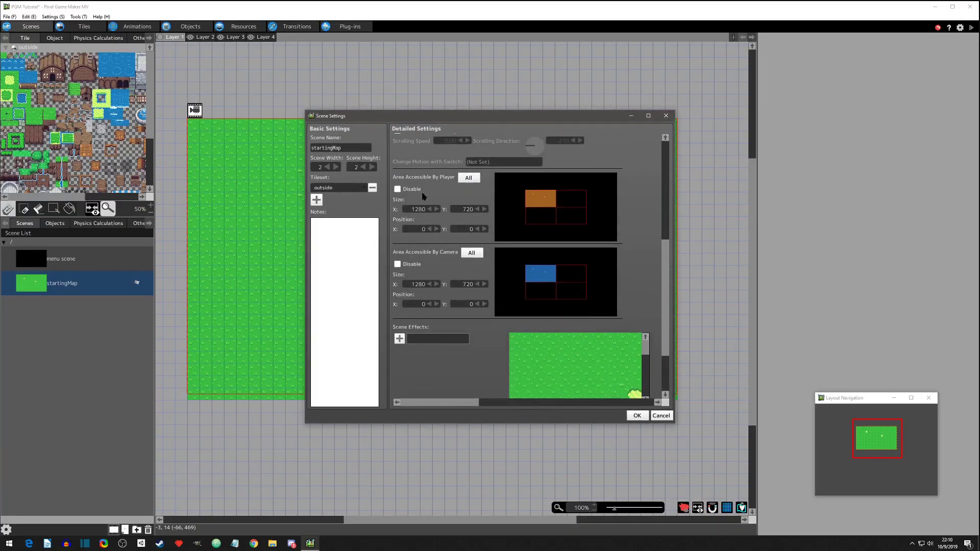
click(467, 178)
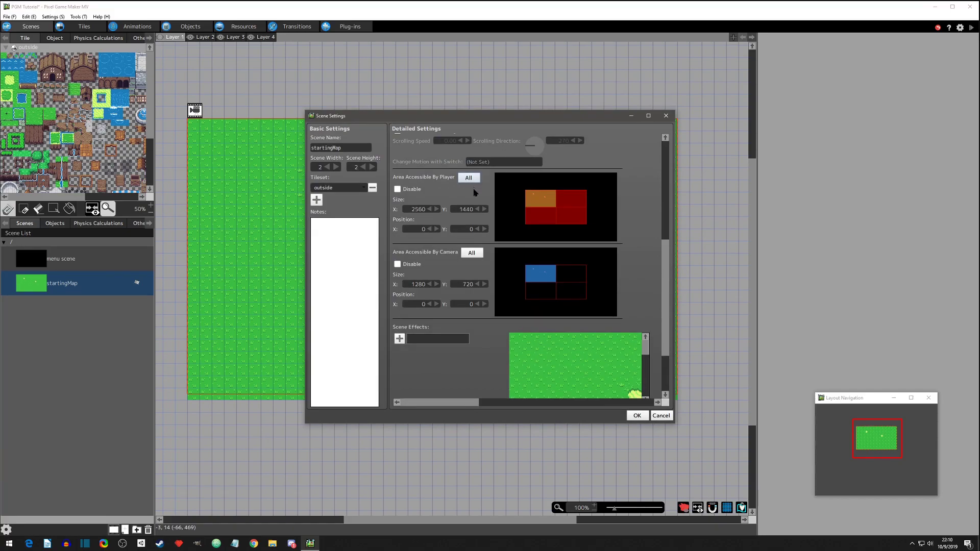
click(473, 254)
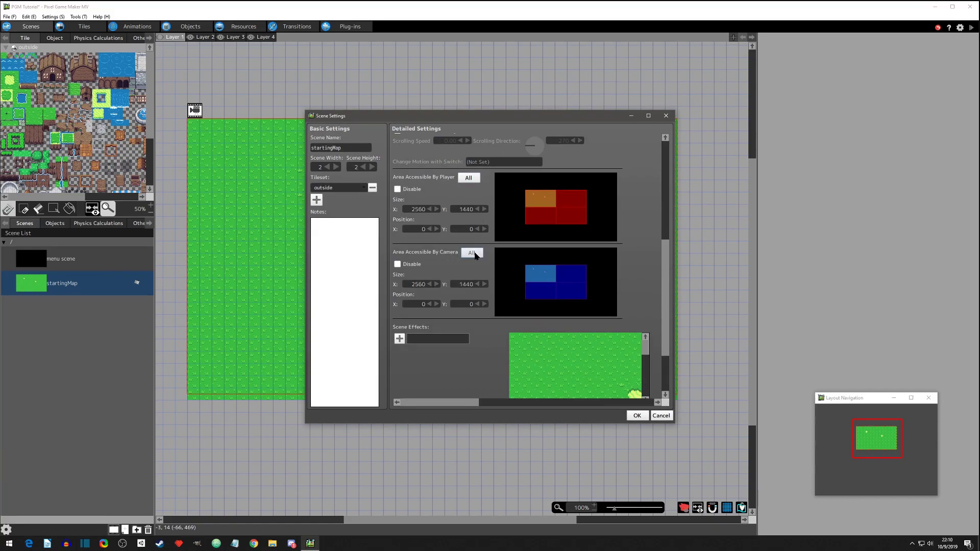
click(637, 415)
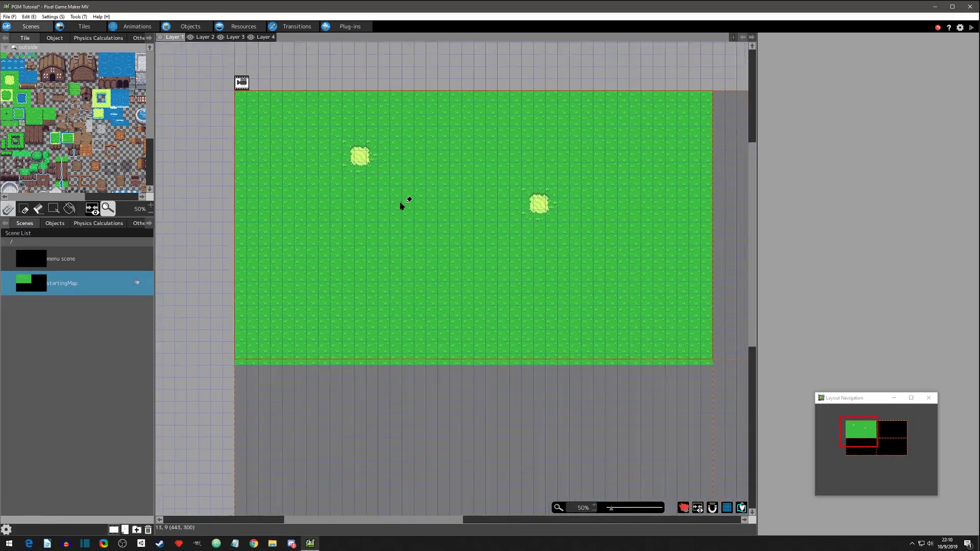
- Flood-fill the empty grey part of startingMap with the grass tile
scroll(409, 203, down, 2)
scroll(399, 180, up, 1)
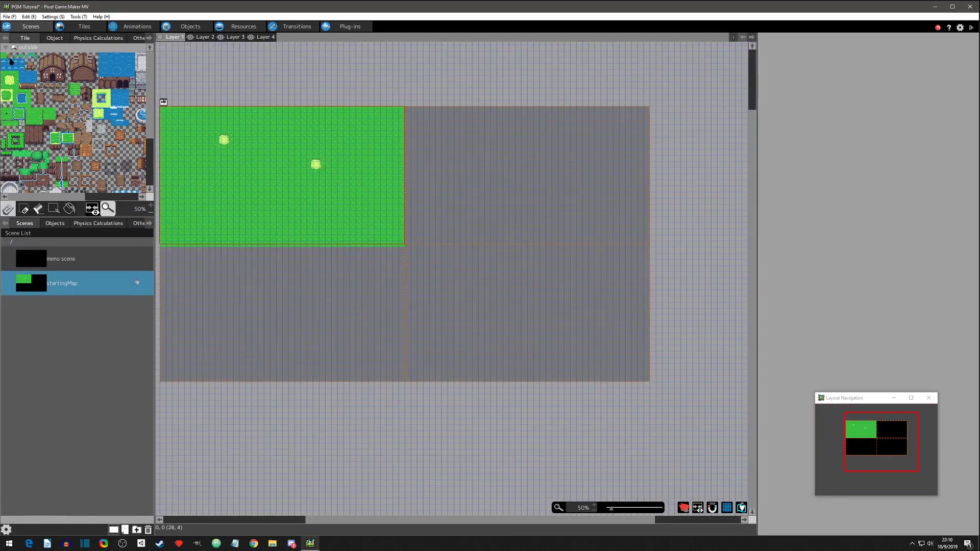
click(69, 209)
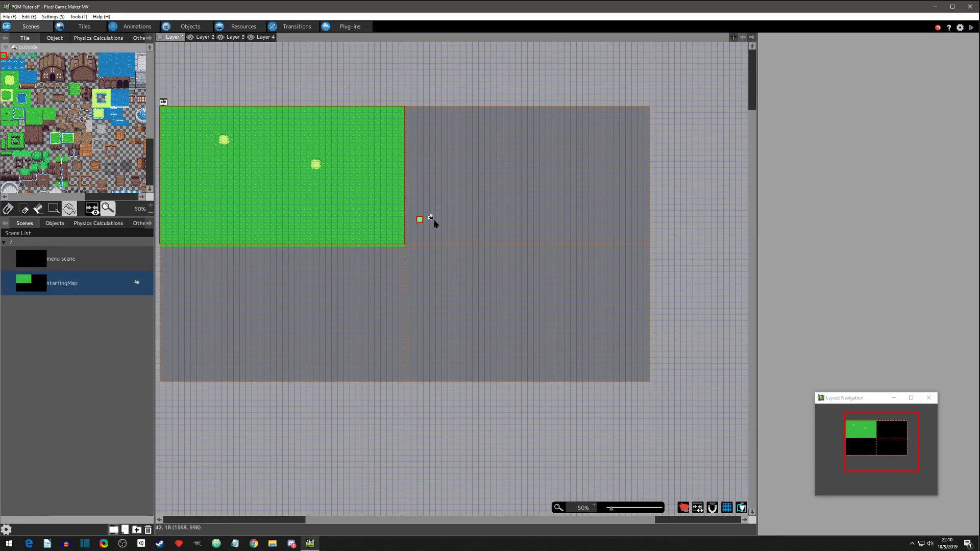
click(499, 216)
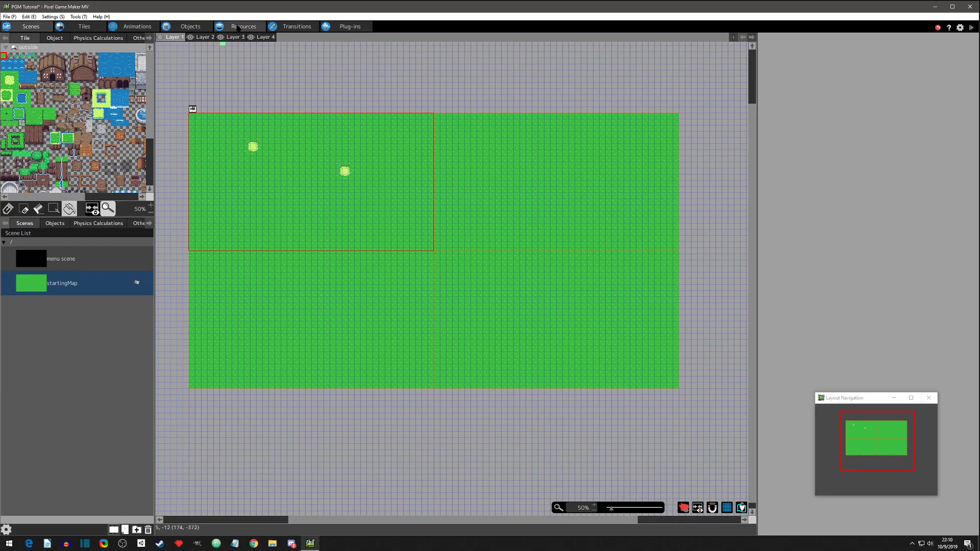
- Confirm playerBasic exists in Resources, then add a new animation in the Animations list
click(130, 28)
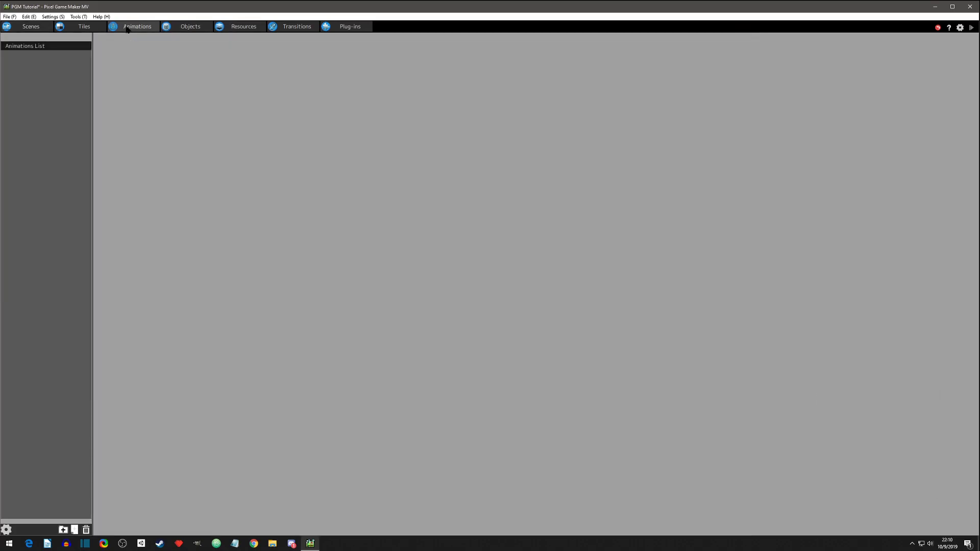
click(237, 29)
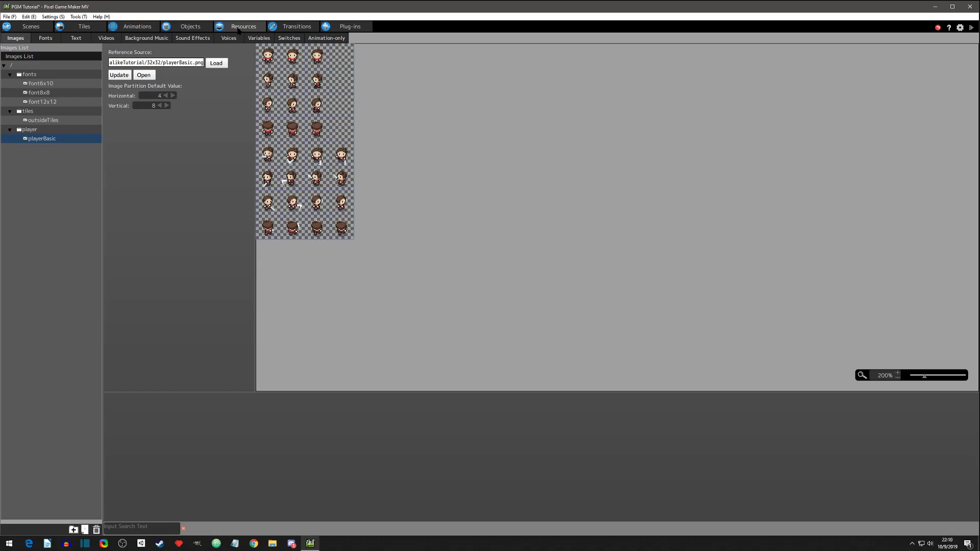
click(132, 28)
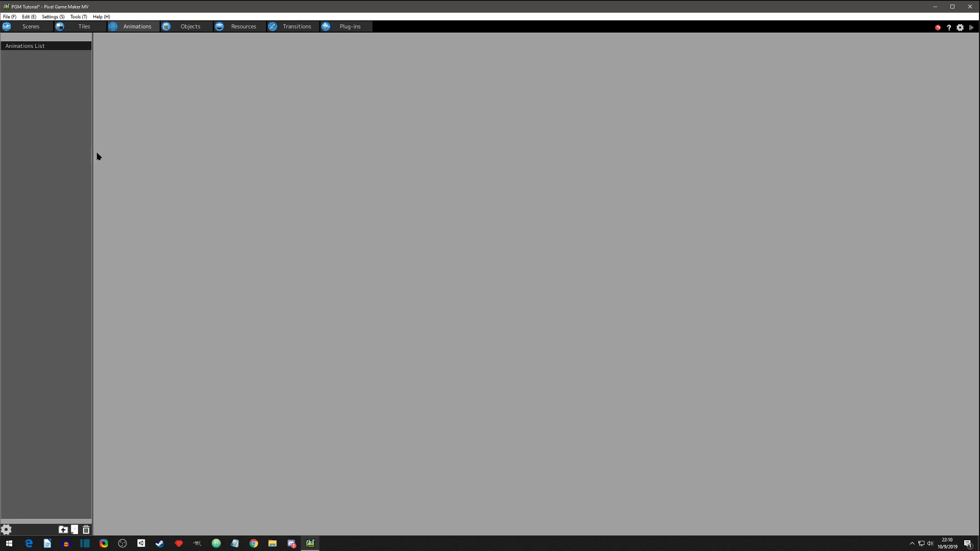
drag(92, 155, 116, 183)
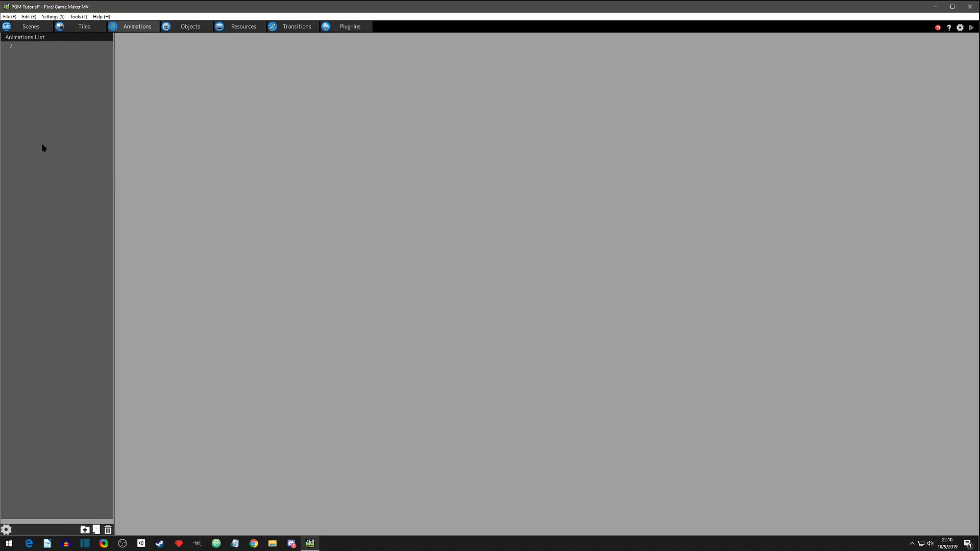
right_click(41, 123)
click(57, 137)
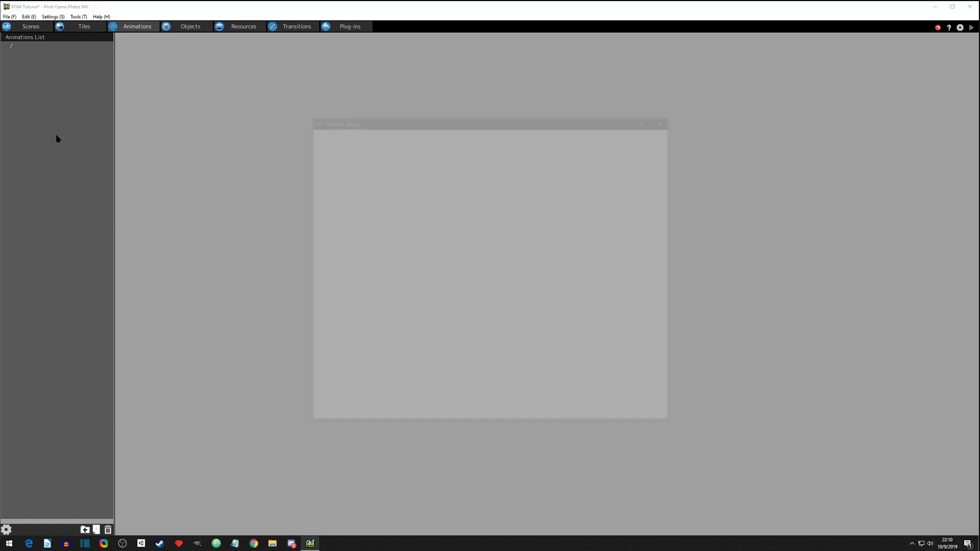
- Replace the default animation name animation001 with 'player'
double_click(359, 150)
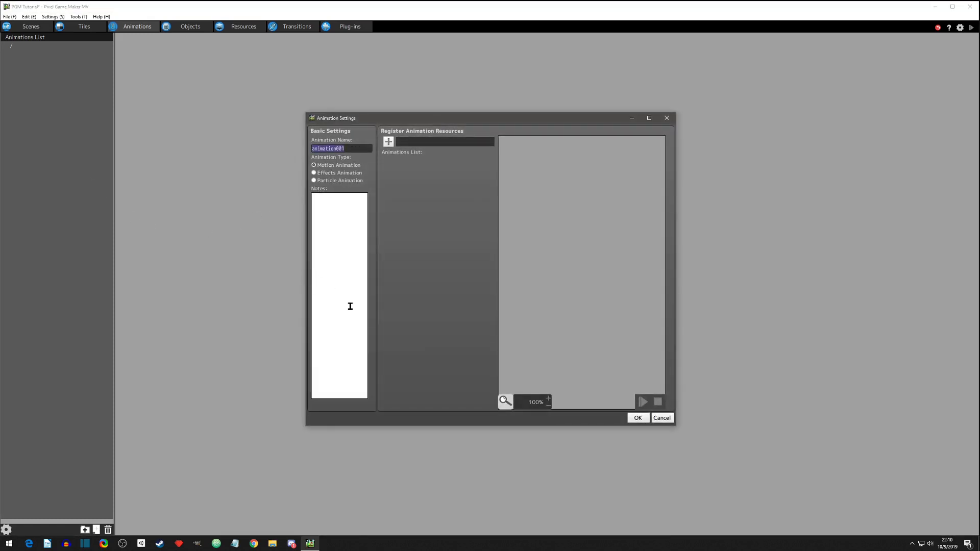
text(pla)
drag(337, 149, 301, 147)
- Register Images > player > playerBasic (4x8) as the resource and confirm the player animation
click(345, 148)
click(389, 142)
click(421, 206)
click(384, 203)
click(422, 203)
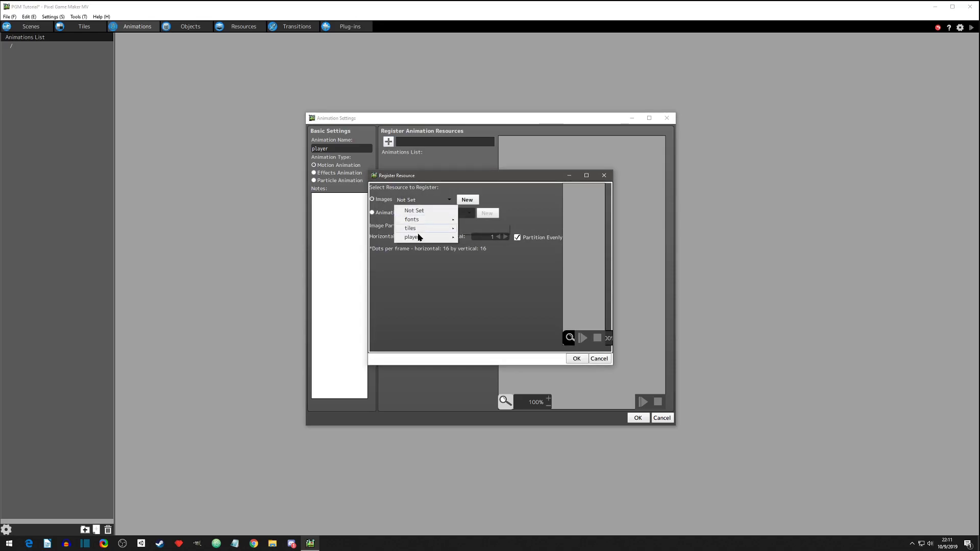
mouse_move(434, 237)
click(475, 238)
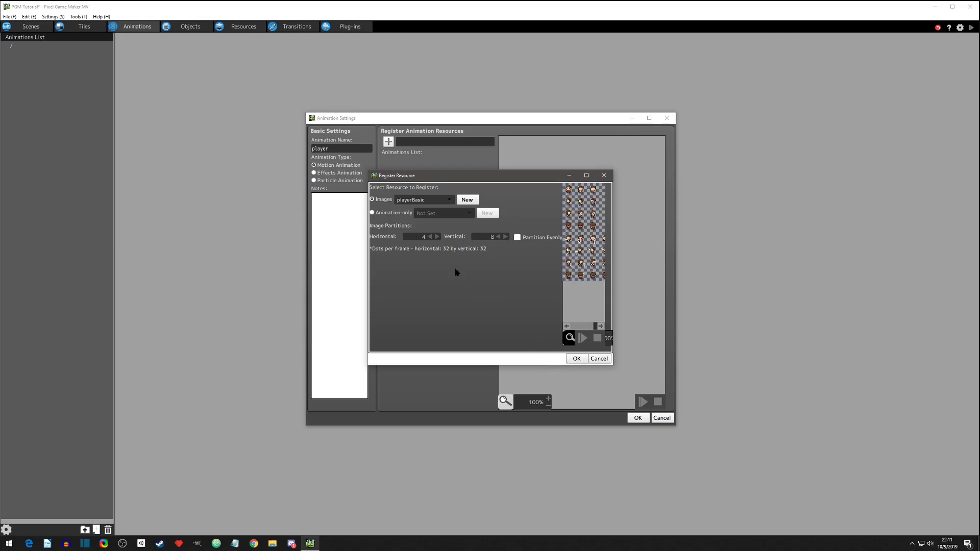
click(577, 359)
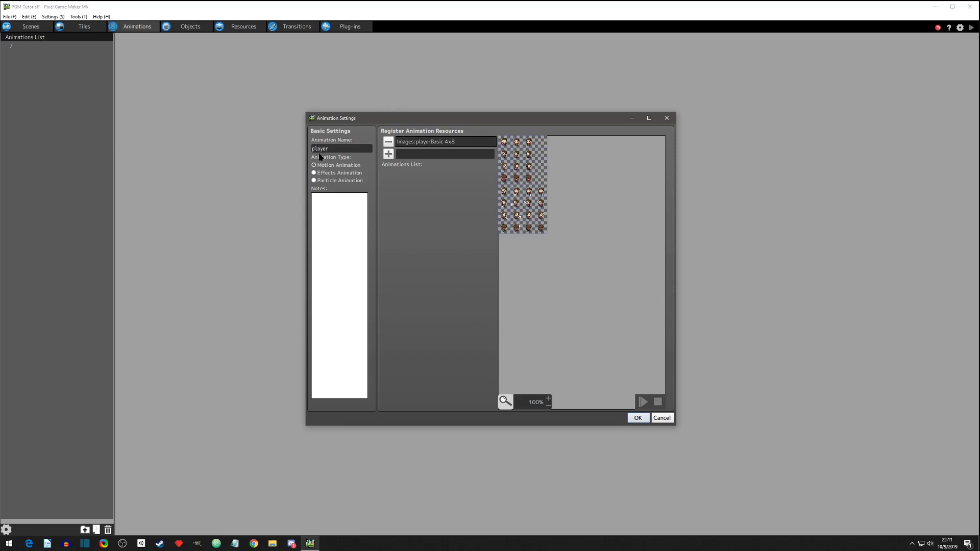
click(637, 419)
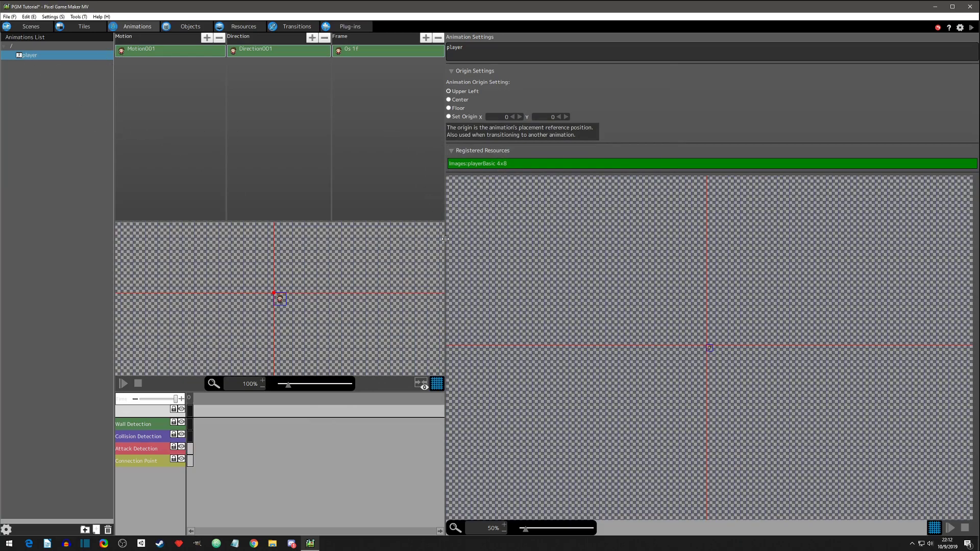
- Open the player animation's Motion001, Direction001 and first 0s 1f frame settings
scroll(280, 299, up, 2)
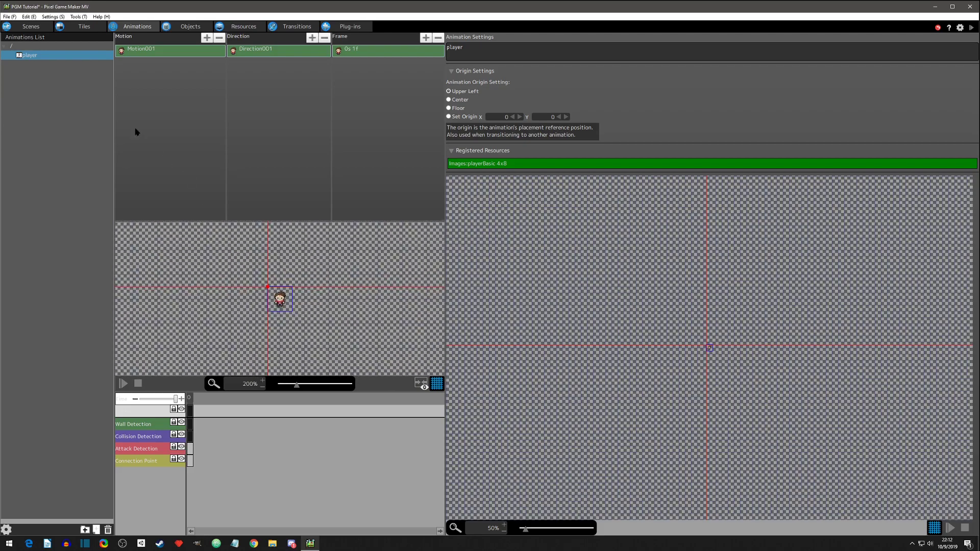
click(28, 56)
click(28, 56)
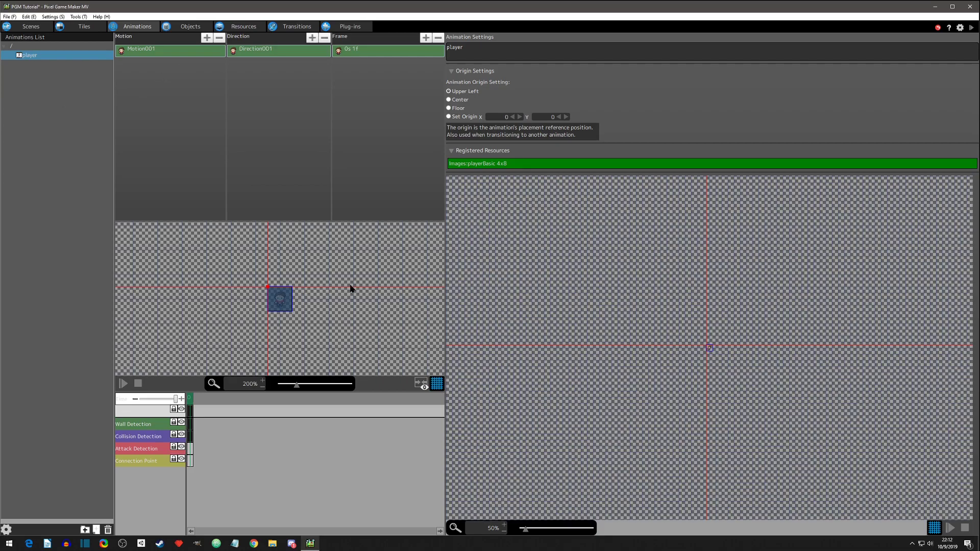
drag(350, 285, 347, 313)
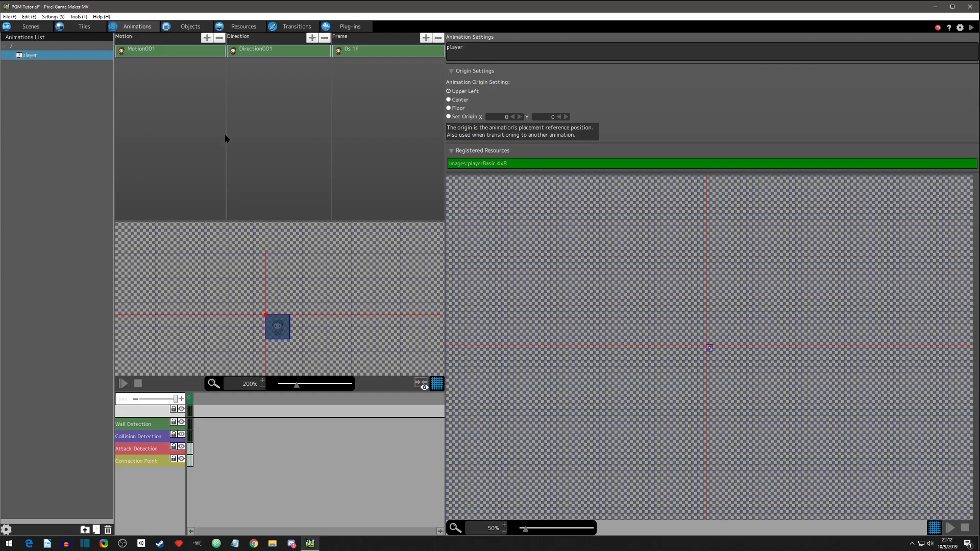
click(372, 52)
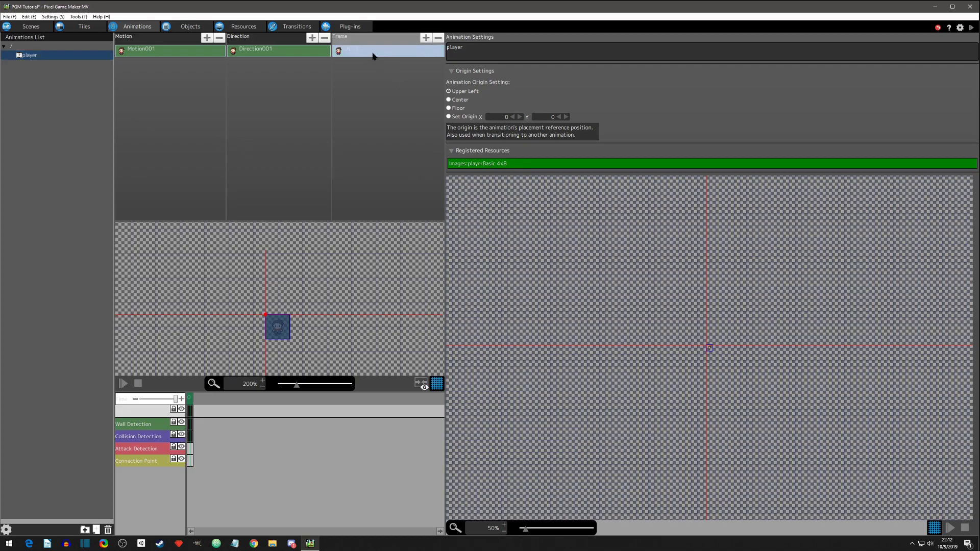
click(31, 56)
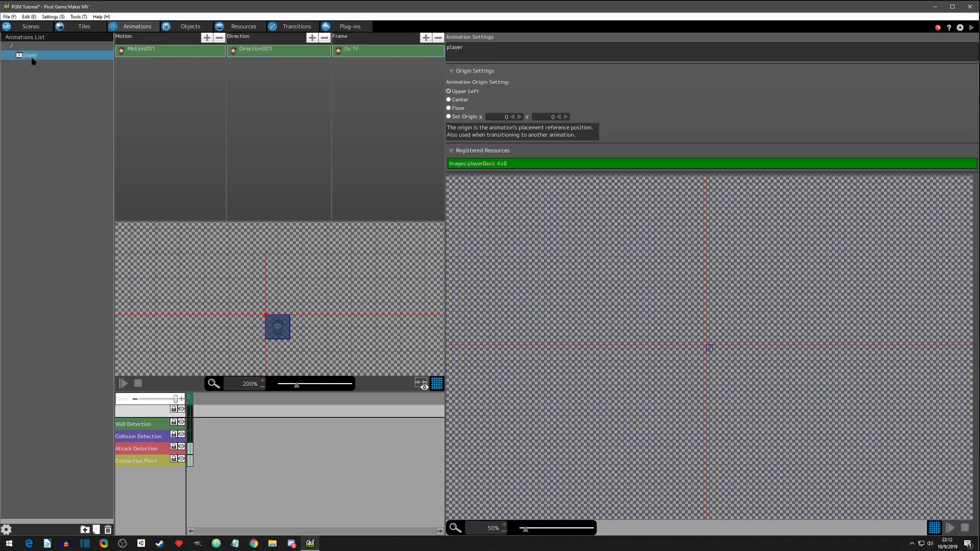
click(135, 51)
click(242, 52)
click(347, 52)
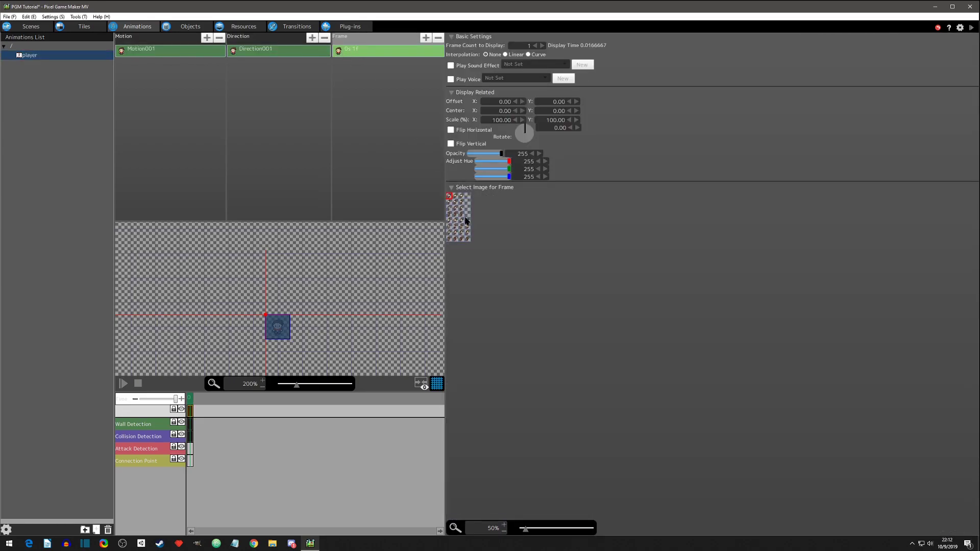
scroll(466, 219, up, 5)
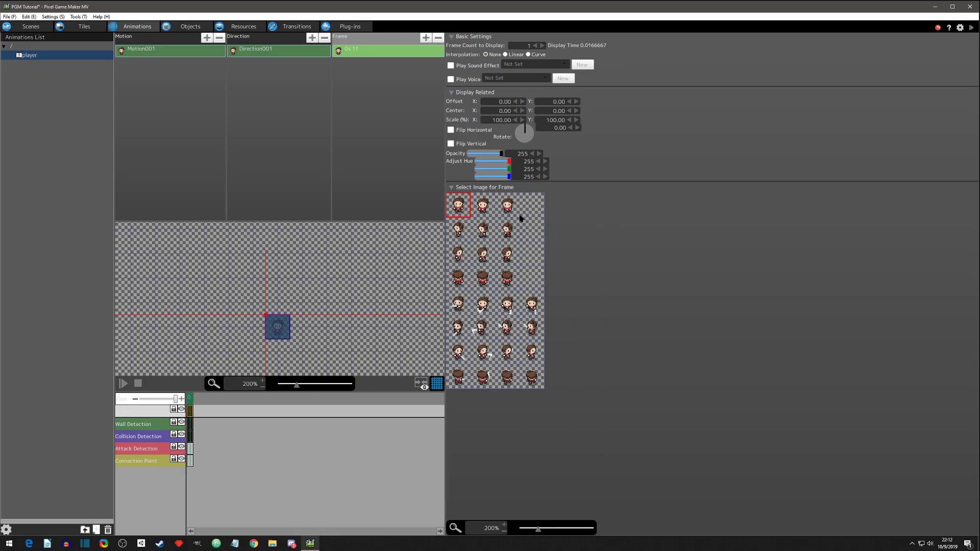
- Preview several playerBasic sprites and assign the first front-facing sprite to the frame
click(483, 231)
click(507, 230)
click(503, 211)
click(482, 230)
click(458, 230)
click(458, 205)
click(482, 205)
click(507, 230)
click(483, 229)
click(458, 229)
click(484, 207)
click(507, 206)
click(506, 234)
click(458, 209)
- Rename Motion001 to 'idle'
click(145, 52)
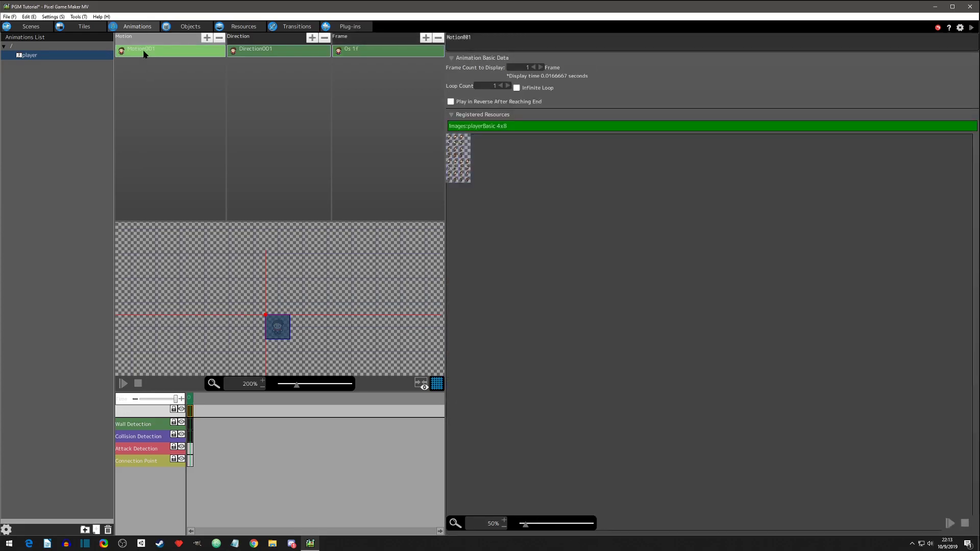
click(148, 51)
double_click(162, 52)
text(idle)
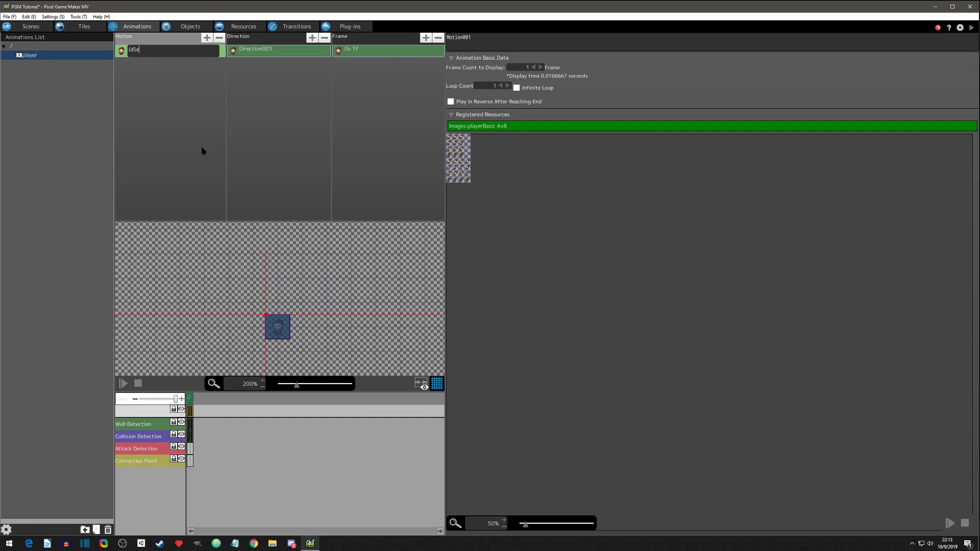
key(Return)
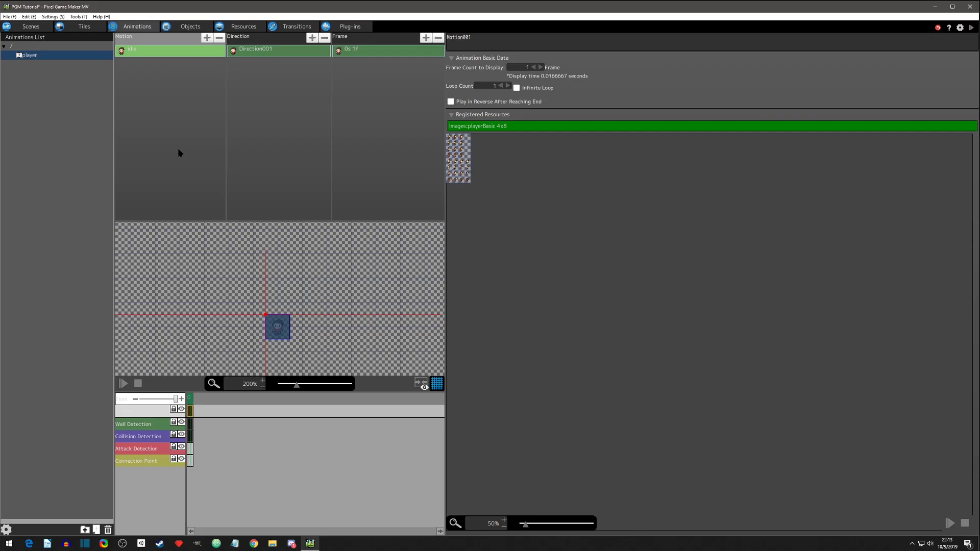
- Rename Direction001 to 'down'
click(263, 55)
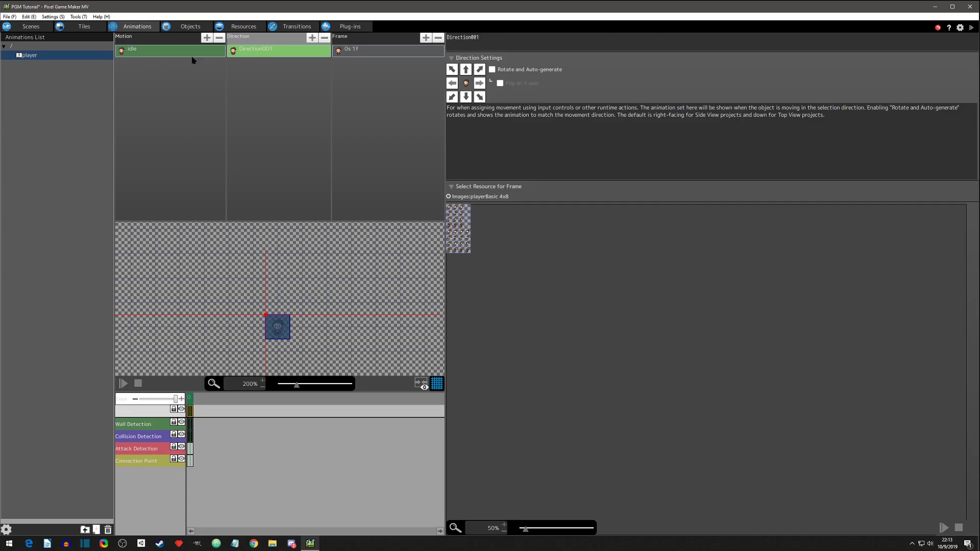
double_click(250, 55)
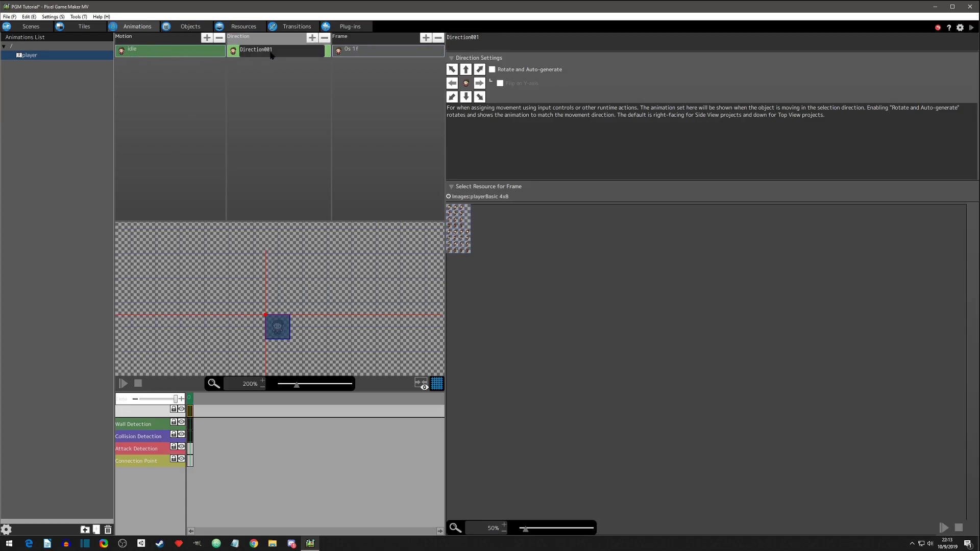
key(BackSpace)
text(down)
key(Return)
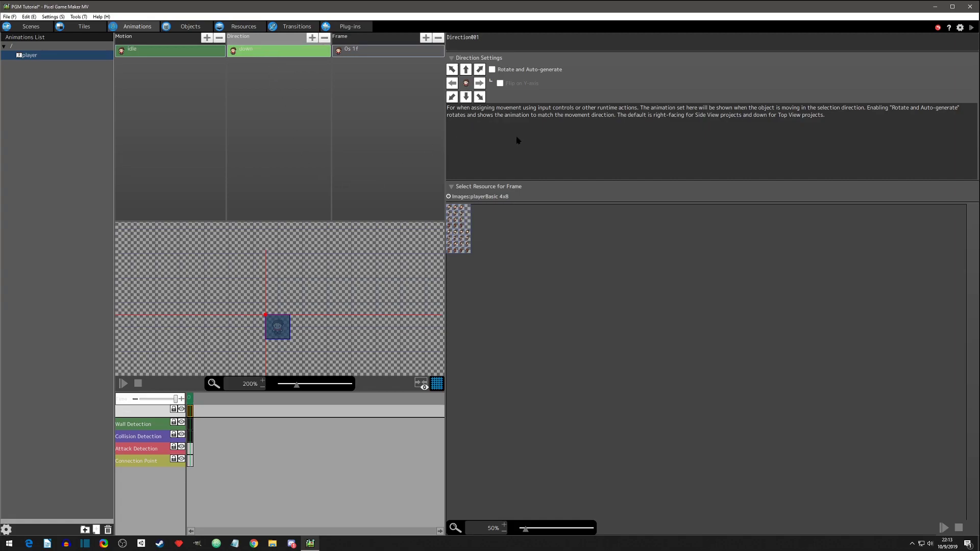
- Assign the down arrow to this direction and keep its first frame on sprite one
click(466, 95)
click(360, 53)
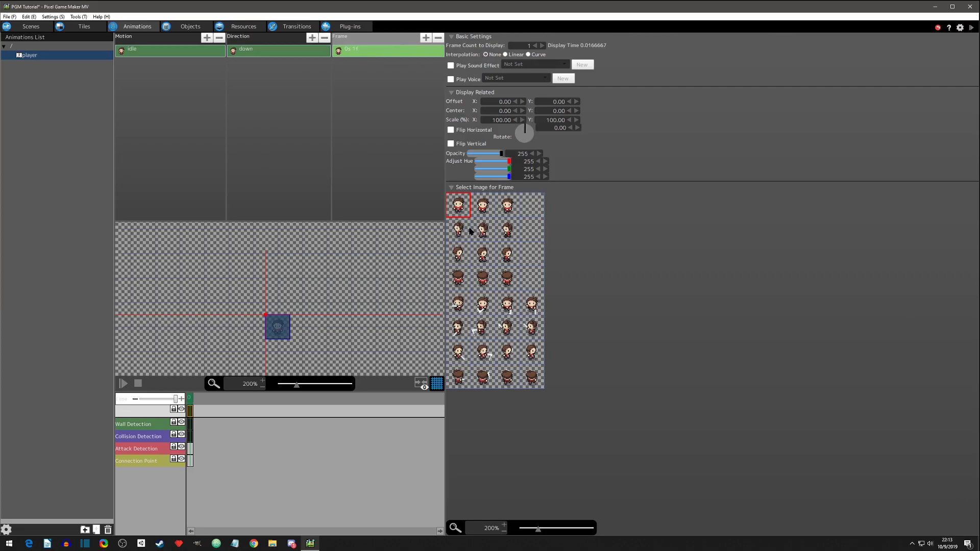
scroll(465, 212, up, 1)
click(515, 211)
click(571, 216)
scroll(582, 241, up, 1)
click(473, 227)
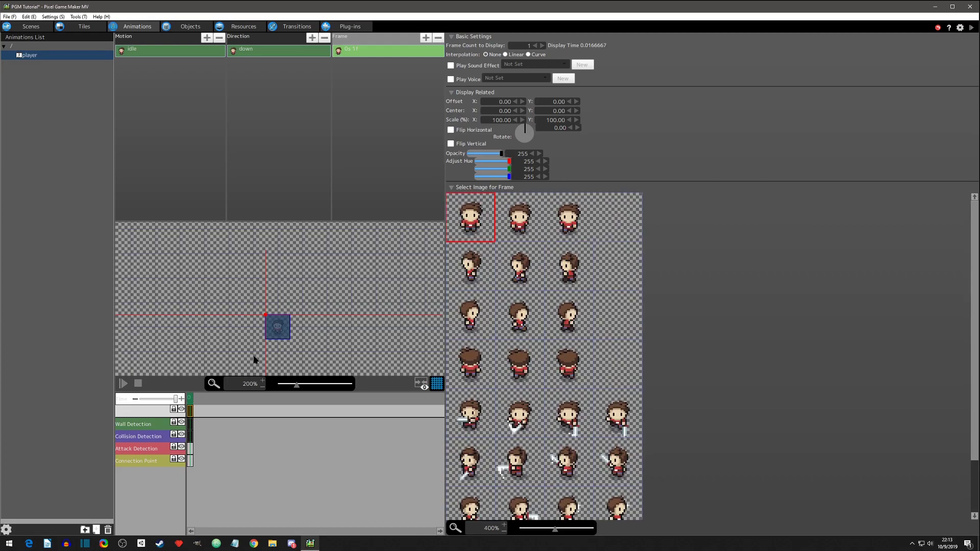
- Compare other sprites, settle on the front-facing first sprite, and reopen the player animation's settings
scroll(280, 338, up, 2)
click(519, 225)
click(564, 227)
click(517, 263)
click(495, 259)
click(526, 230)
click(534, 270)
click(510, 316)
click(471, 230)
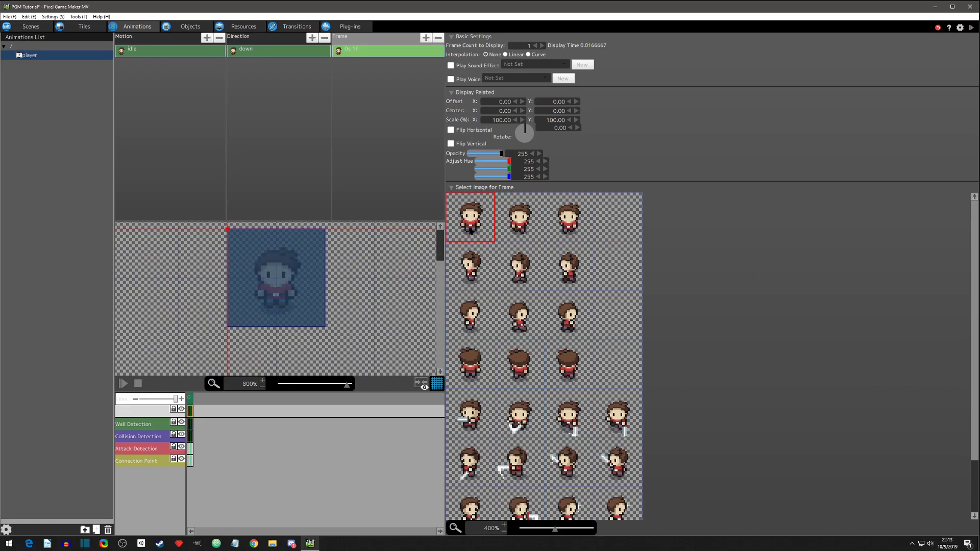
scroll(319, 253, down, 3)
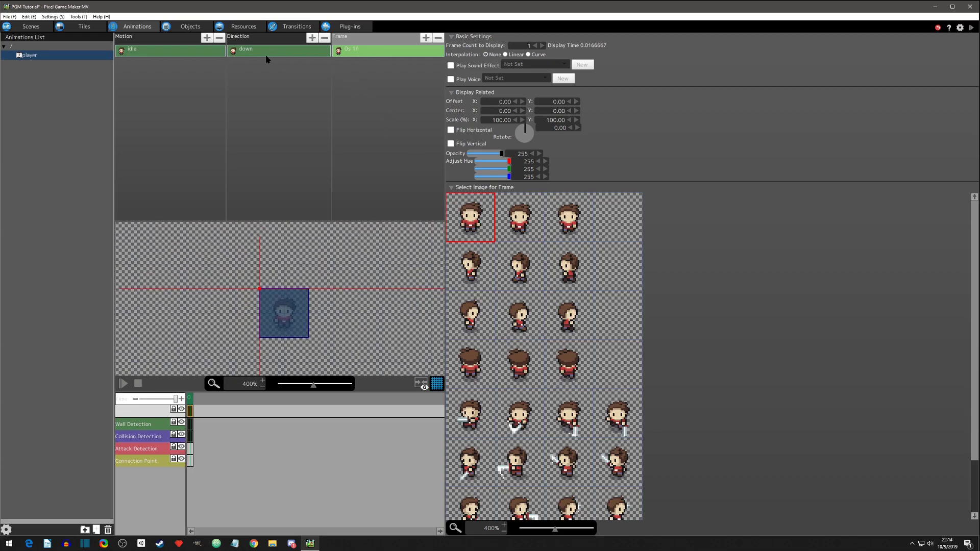
click(29, 55)
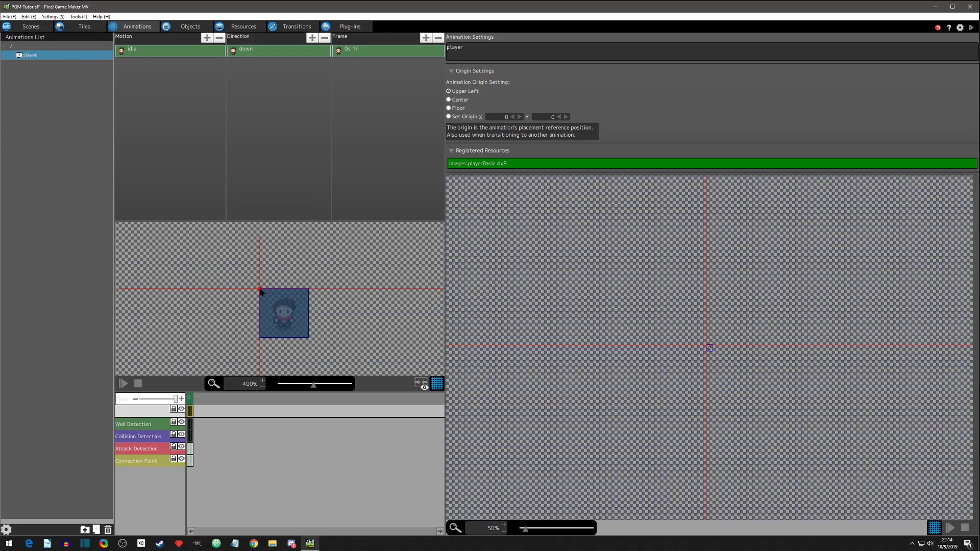
- Set the Animation Origin Setting to Floor
click(449, 109)
click(449, 100)
- Select idle, then down, then the 0s 1f frame to show its sprite
click(143, 53)
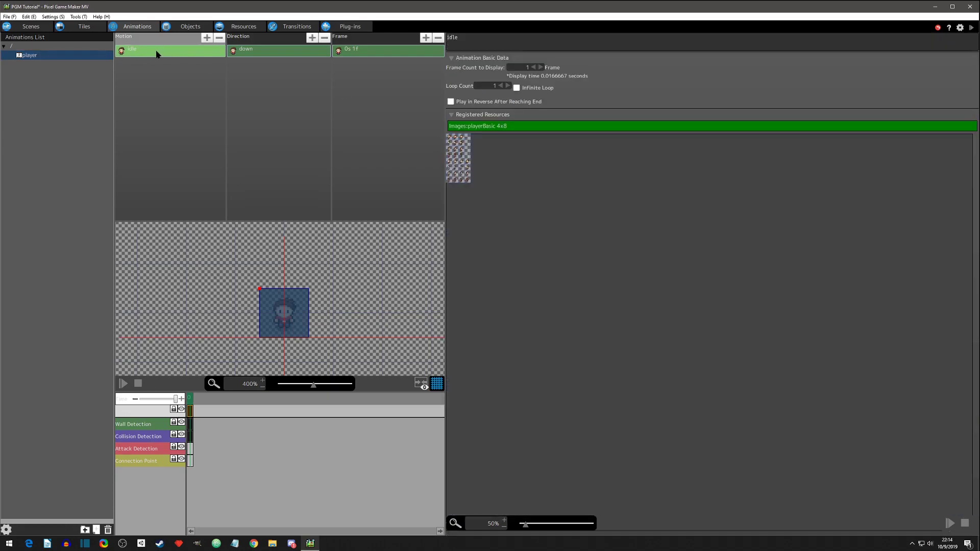
click(264, 53)
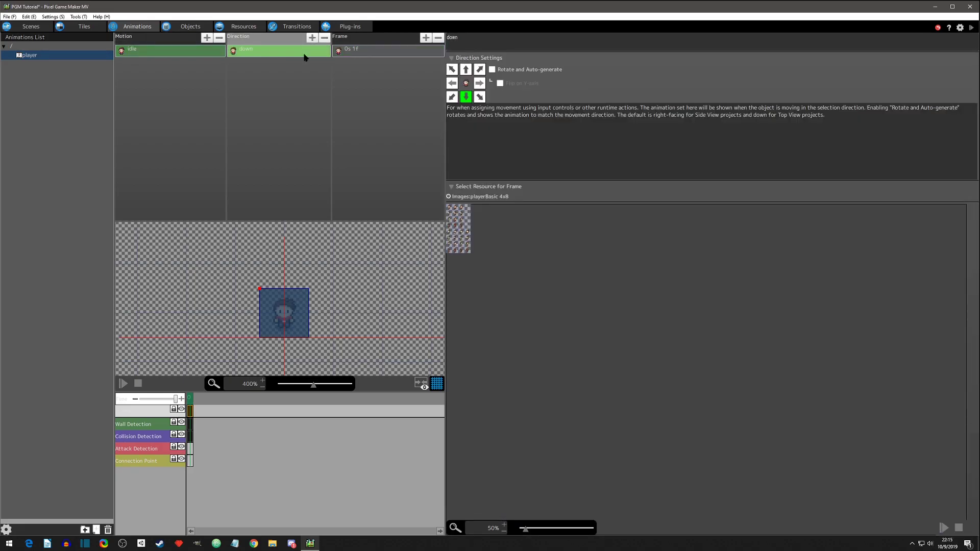
click(360, 52)
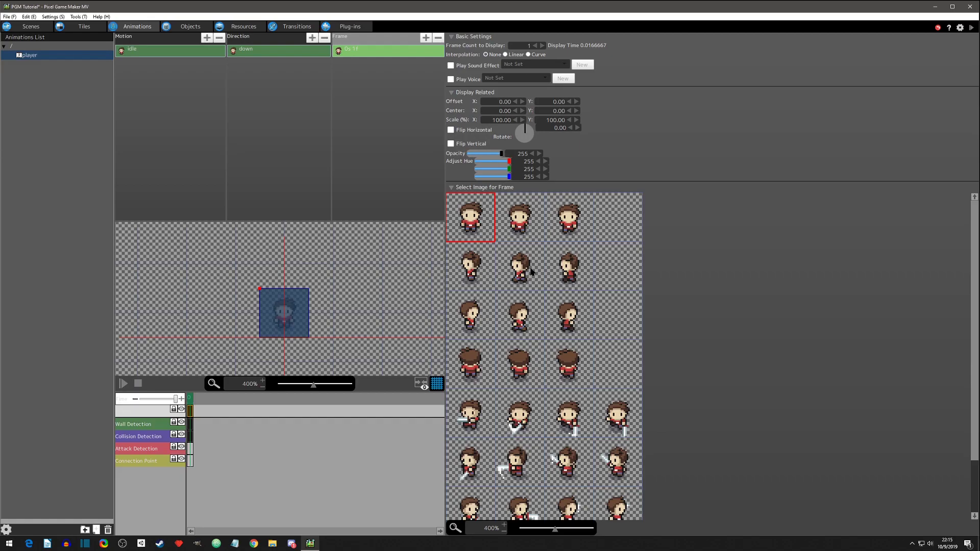
- Test horizontal and vertical flips, then restore the down frame to the unflipped first sprite
click(452, 130)
click(516, 281)
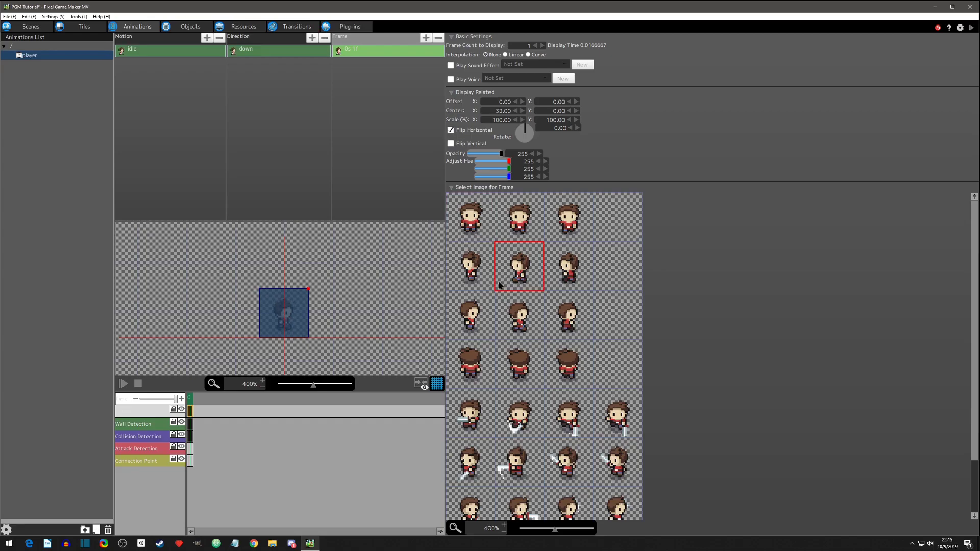
click(451, 130)
click(451, 144)
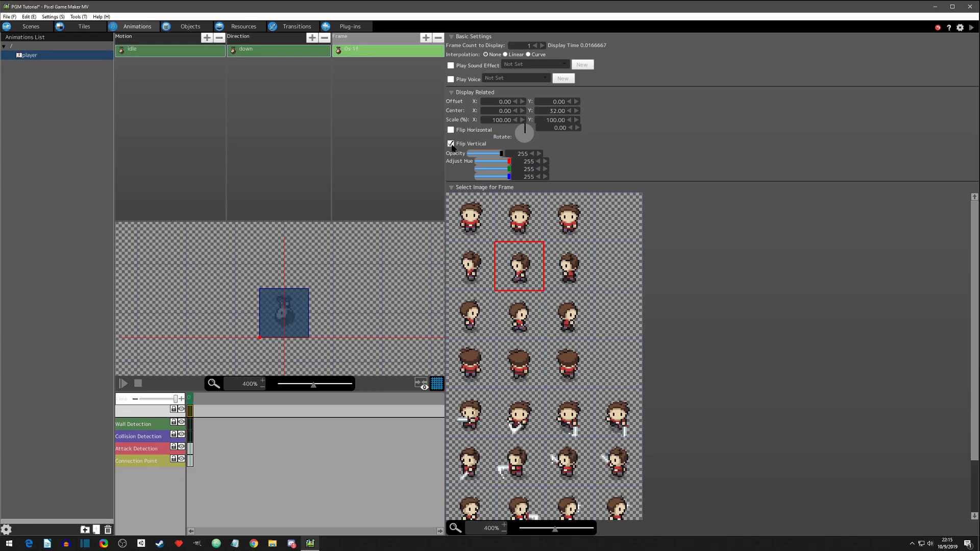
click(452, 145)
click(474, 220)
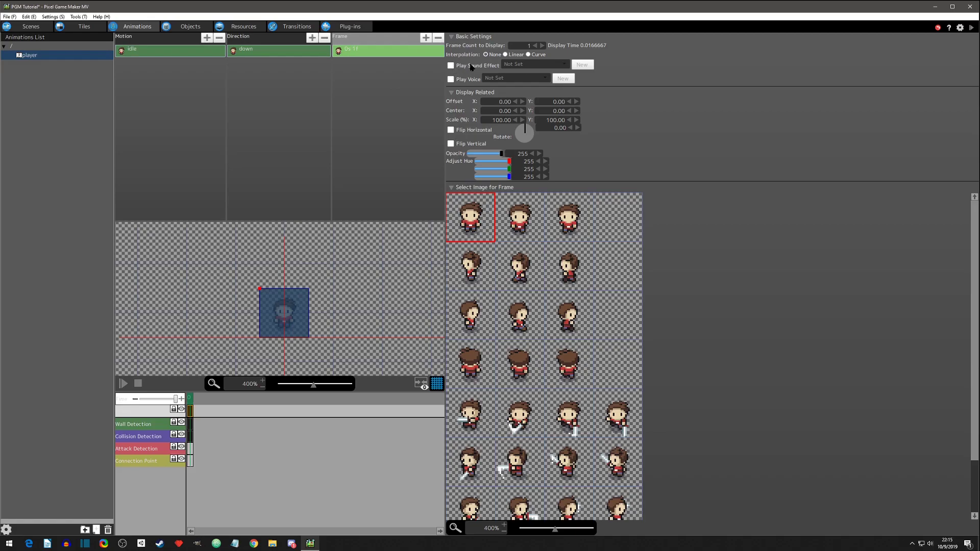
- Adjust the frame's display count and green tint, then go back to the player animation's settings
click(536, 46)
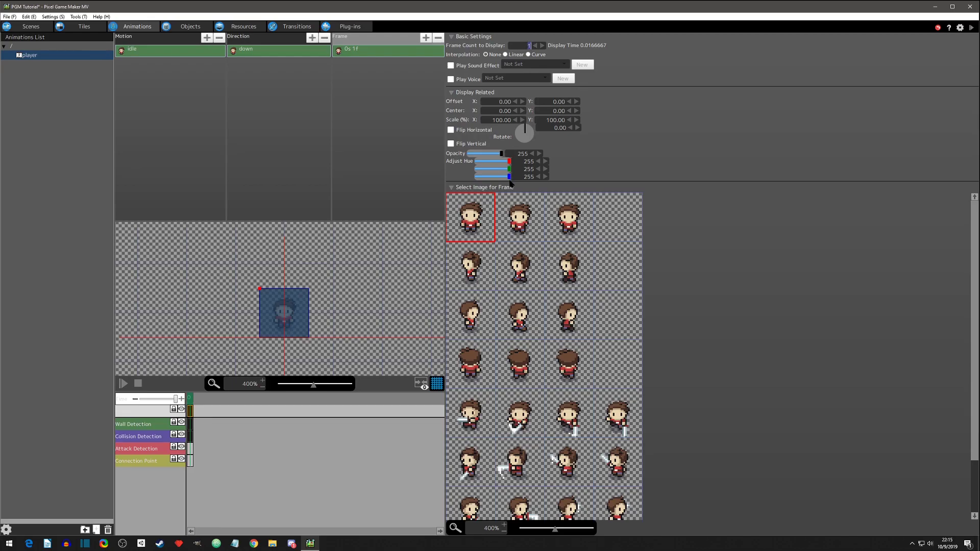
drag(509, 169, 532, 169)
click(360, 53)
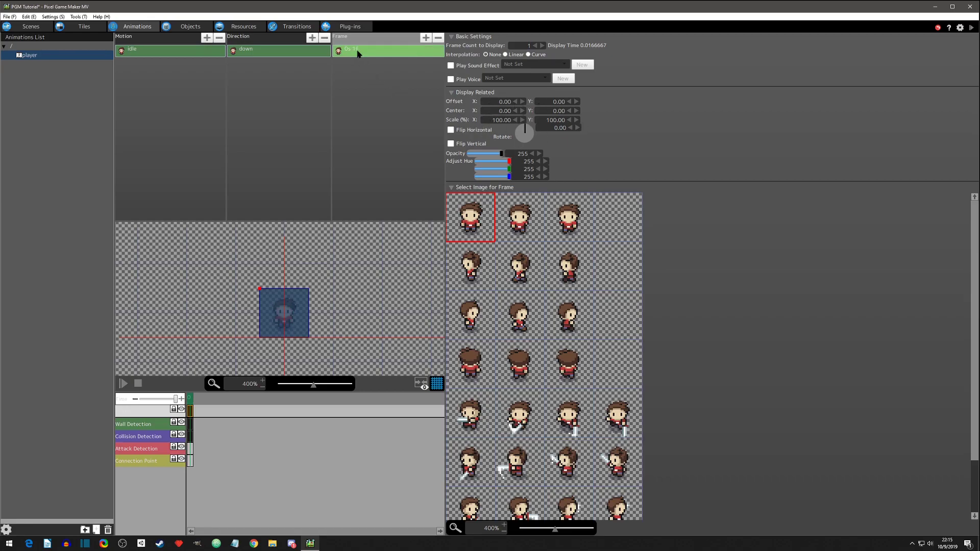
click(38, 57)
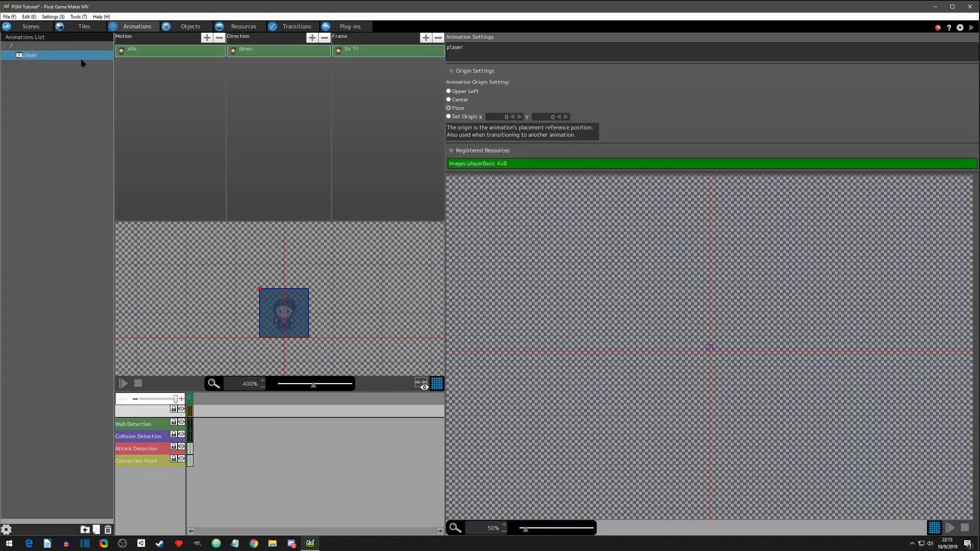
- Show the idle motion's basic data: 1 display frame, loop count 1, no reverse playback
click(145, 53)
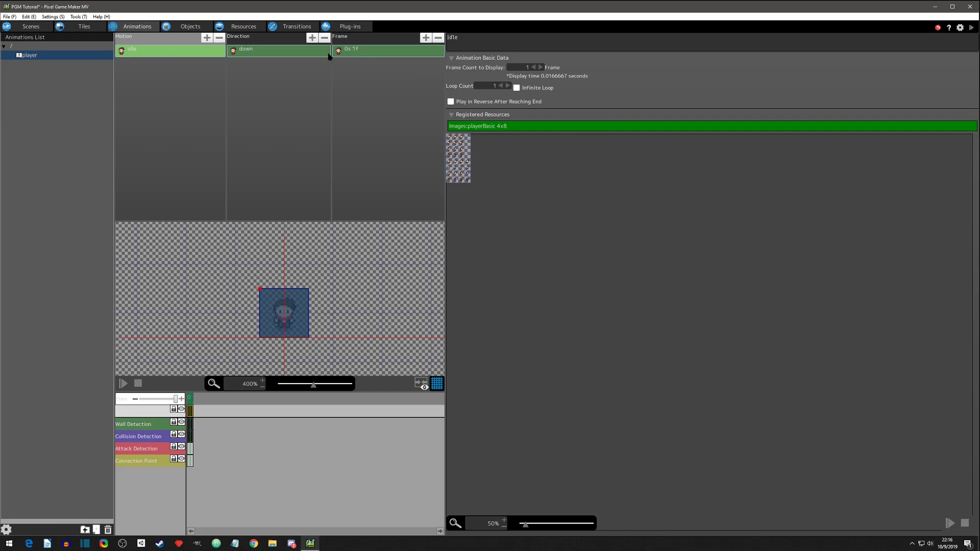
- Add a new direction to the idle motion and name it left
click(368, 53)
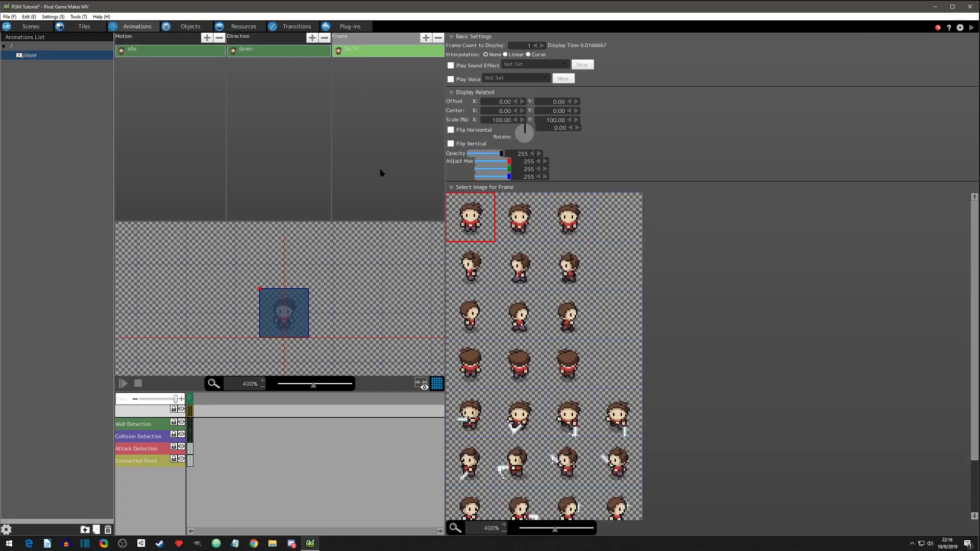
click(258, 54)
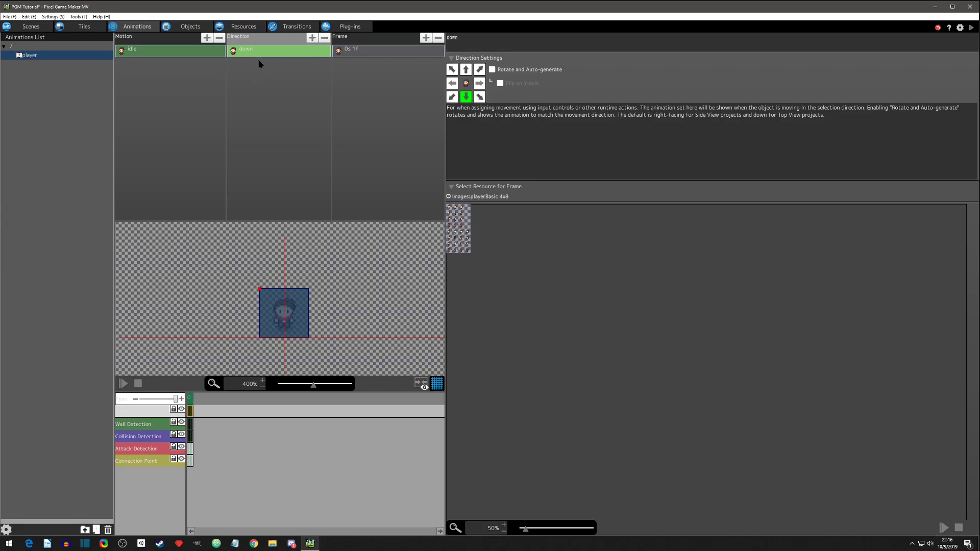
double_click(267, 106)
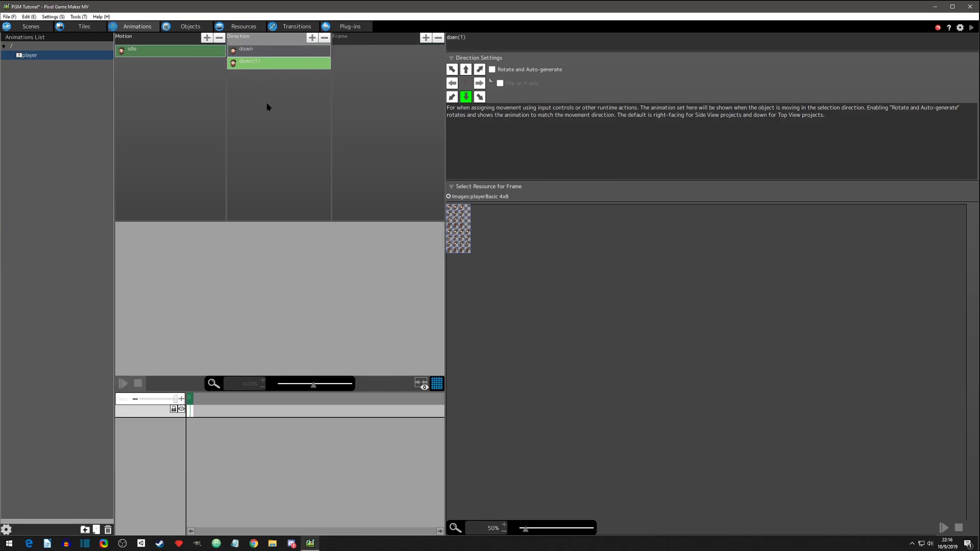
click(265, 62)
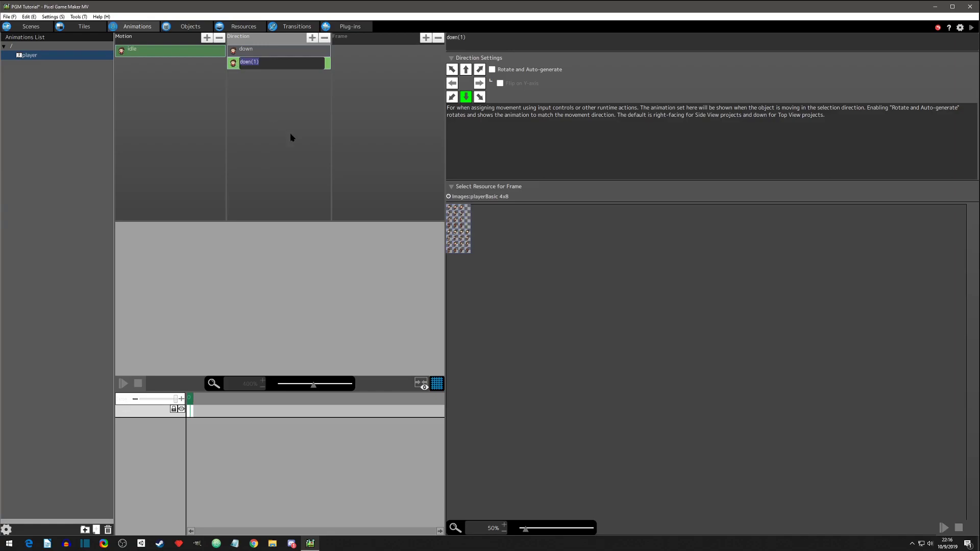
text(left)
key(Return)
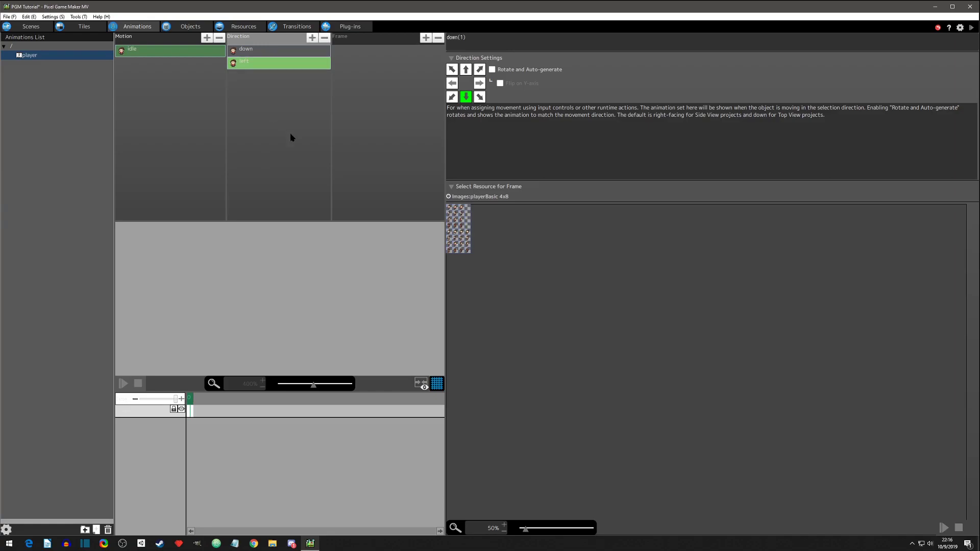
click(252, 63)
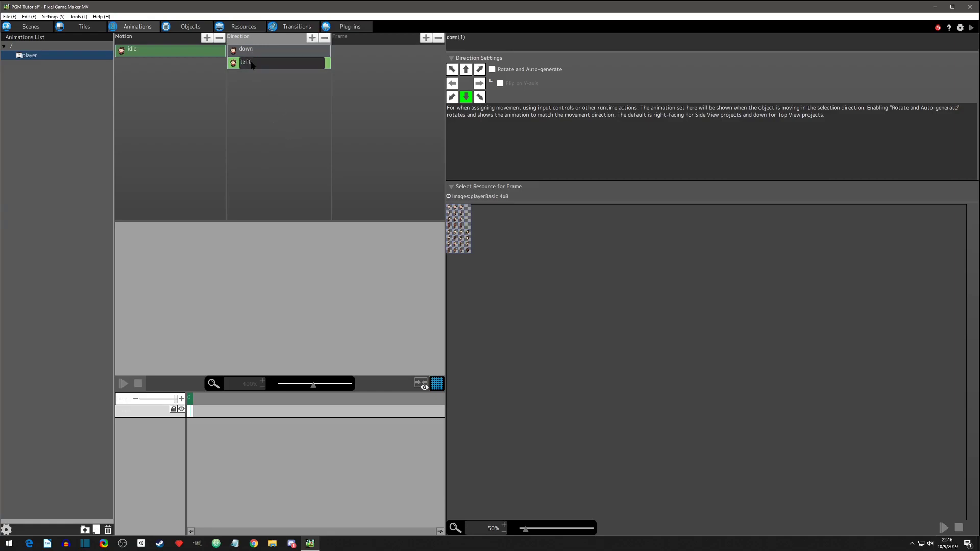
click(234, 63)
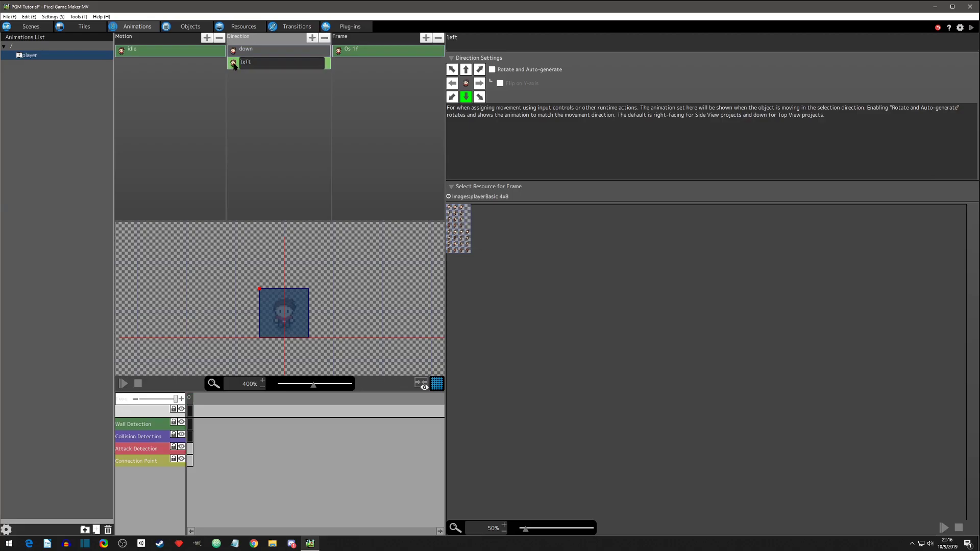
click(240, 72)
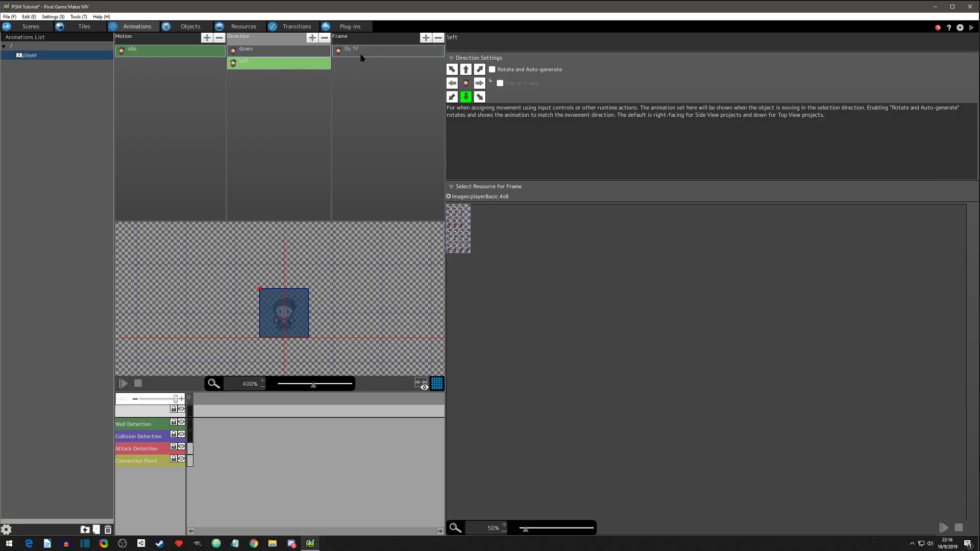
- Make the left direction respond to leftward movement and show the second-row left-facing sprite
click(254, 55)
click(253, 65)
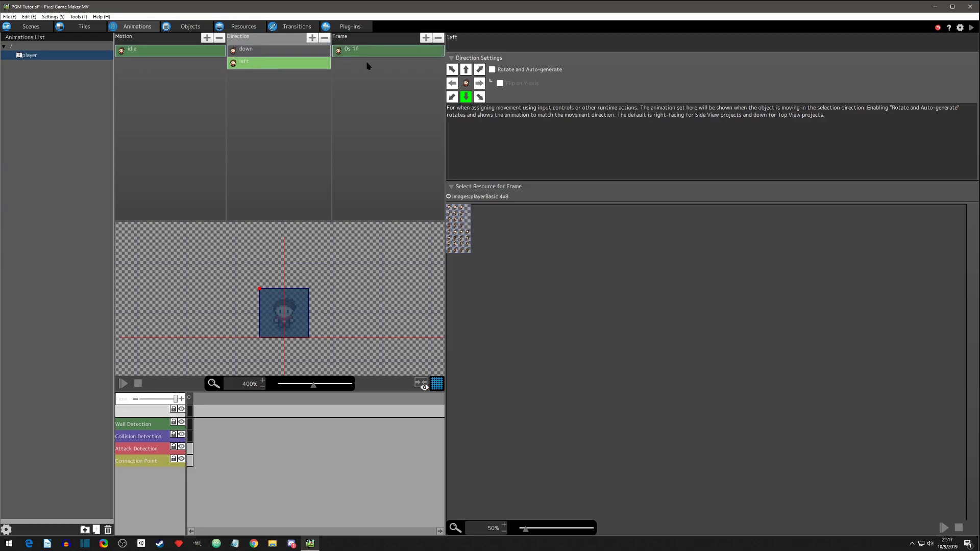
click(452, 84)
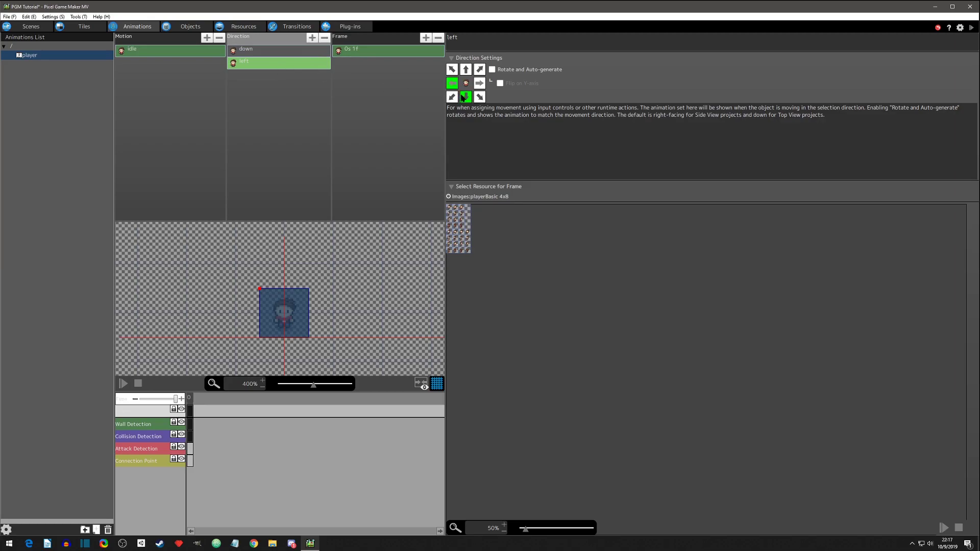
click(355, 55)
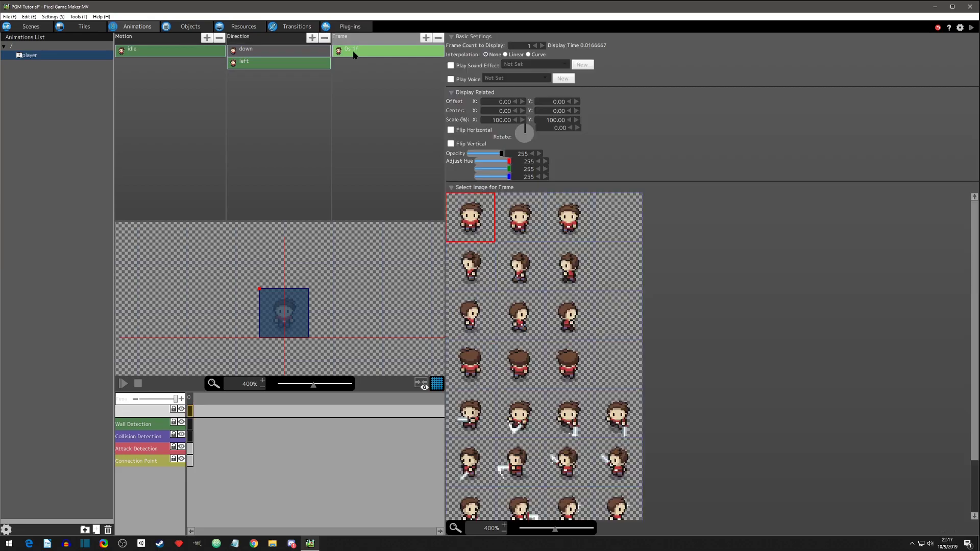
click(468, 270)
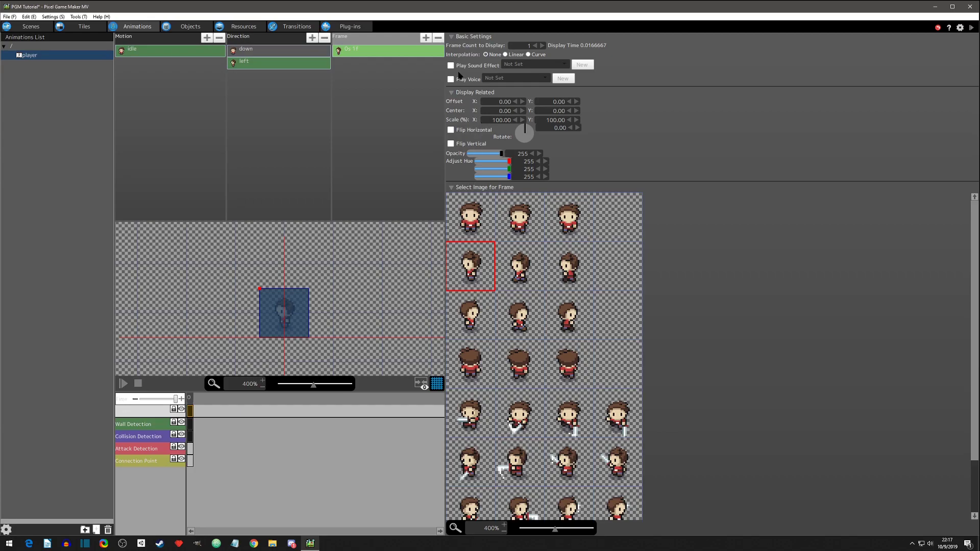
- Copy and paste the left direction to create a duplicate
click(252, 65)
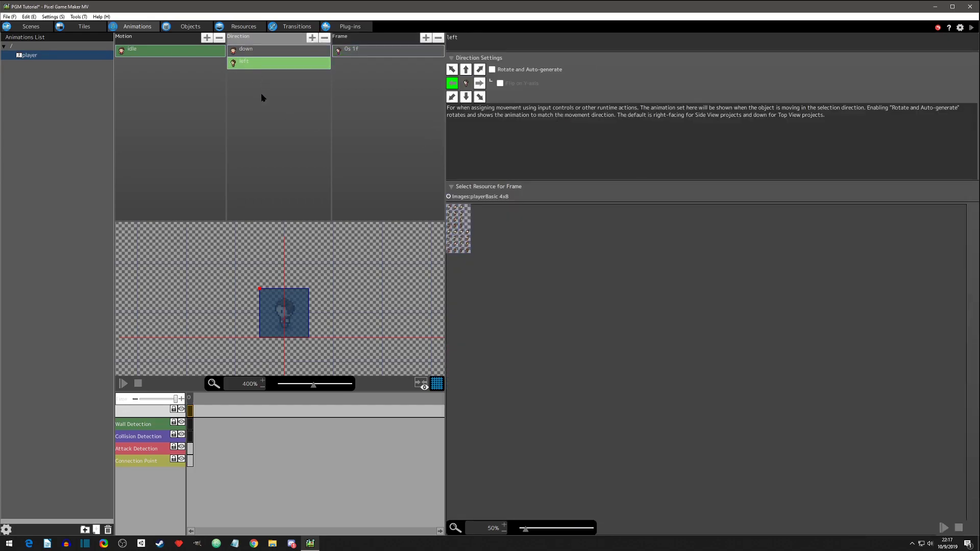
key(ctrl+c)
key(ctrl+v)
- Rename the copied direction to right and give its frame the third-row right-facing sprite
double_click(240, 75)
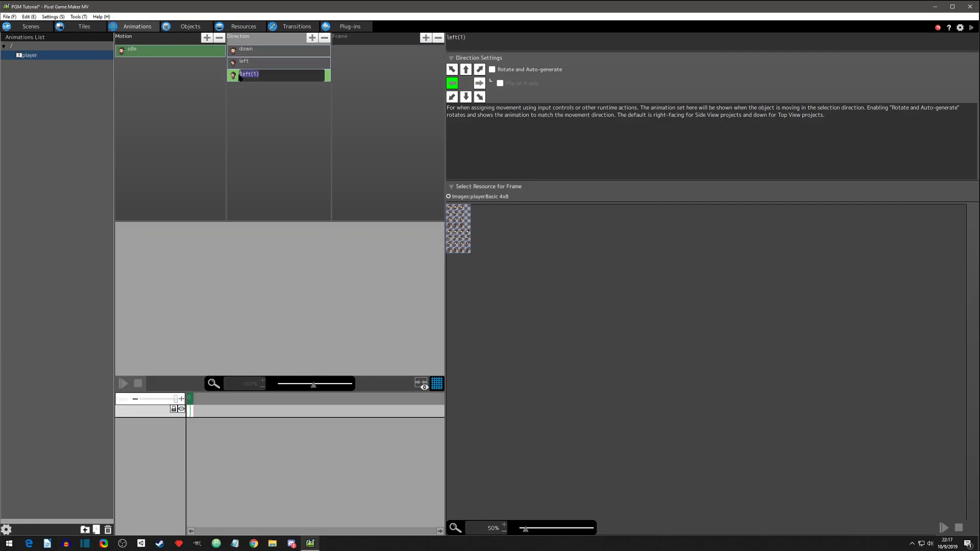
text(right)
key(Return)
click(234, 75)
click(357, 51)
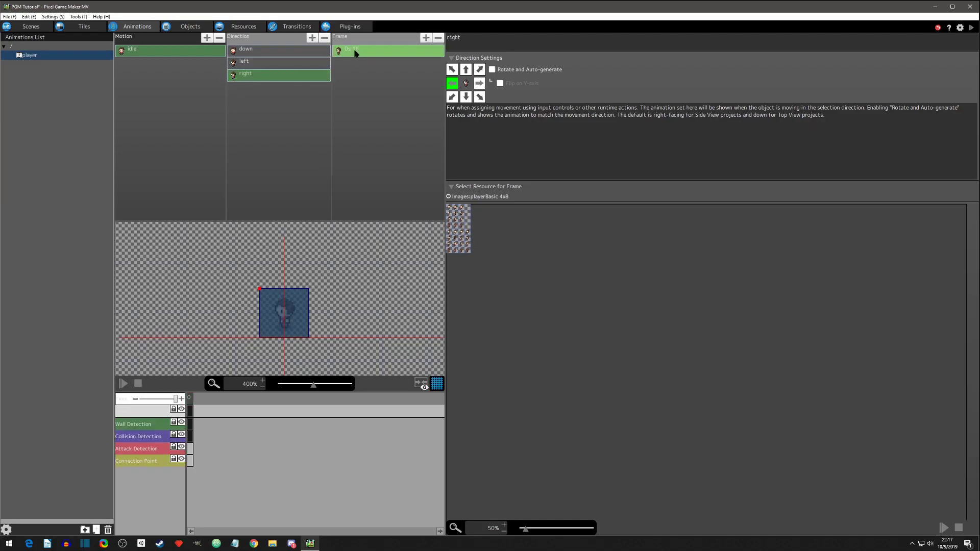
click(469, 326)
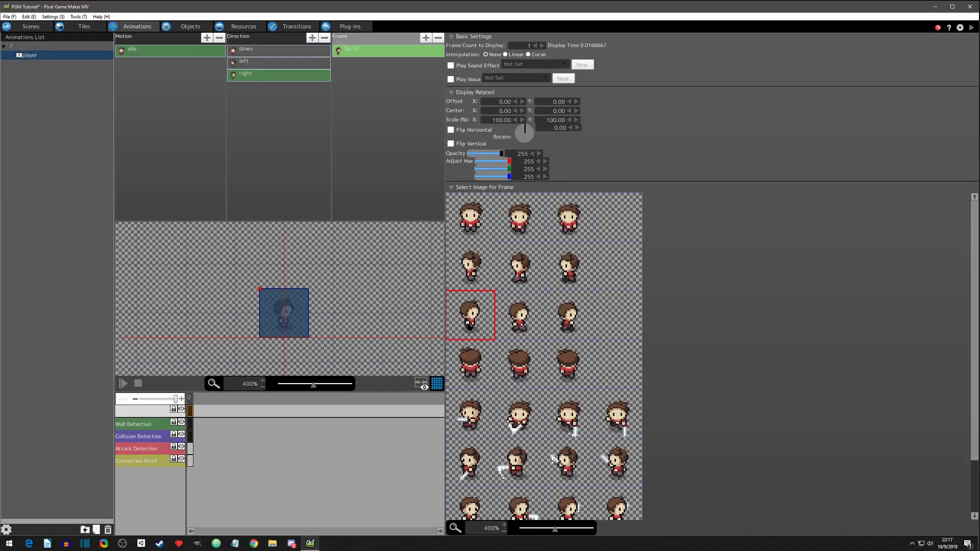
- Add an up direction whose frame shows the fourth-row back-facing sprite
click(244, 65)
click(245, 75)
double_click(256, 101)
click(251, 91)
text(up)
key(Return)
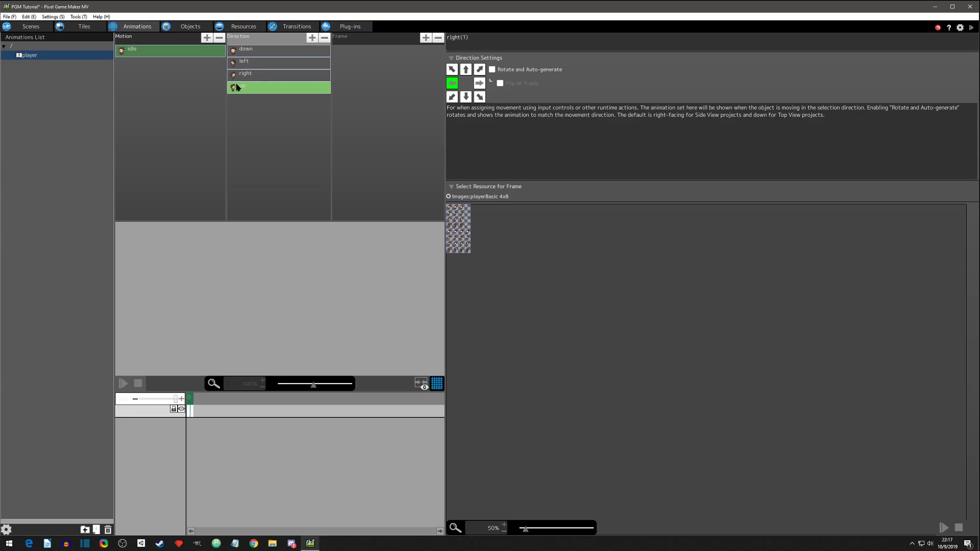
click(237, 85)
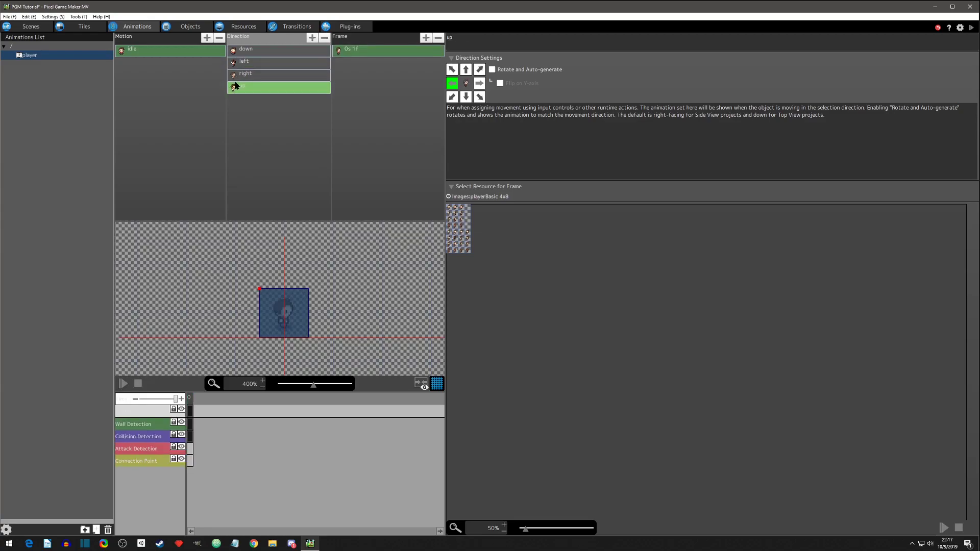
click(359, 51)
click(486, 367)
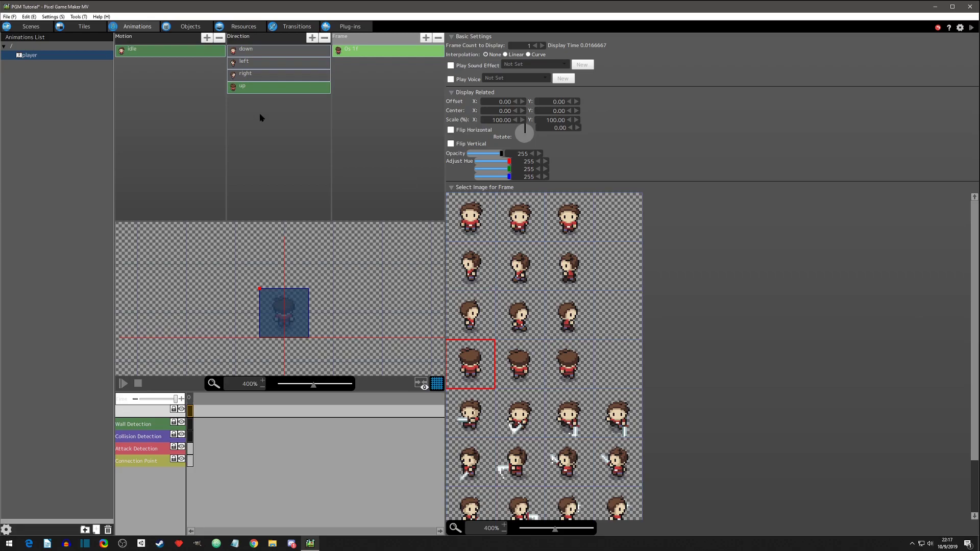
double_click(142, 53)
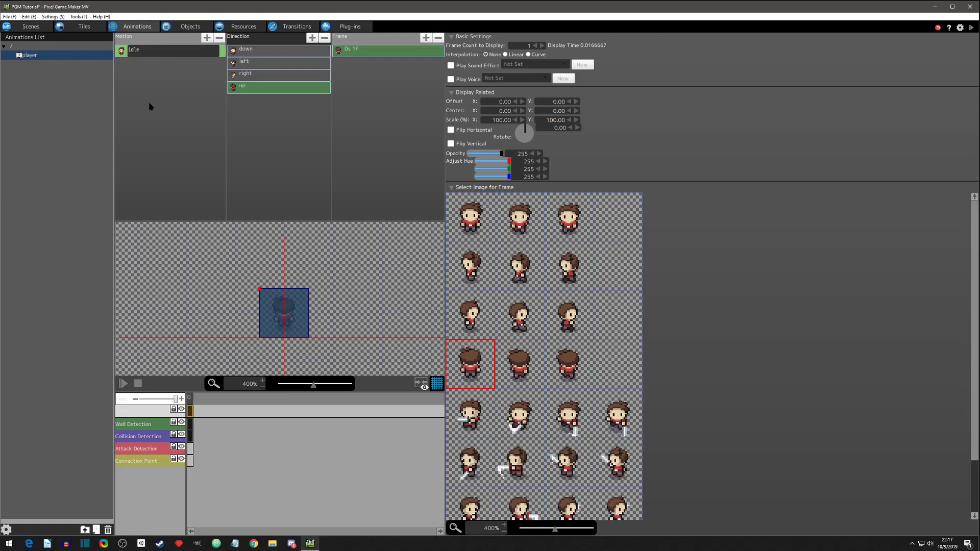
click(123, 51)
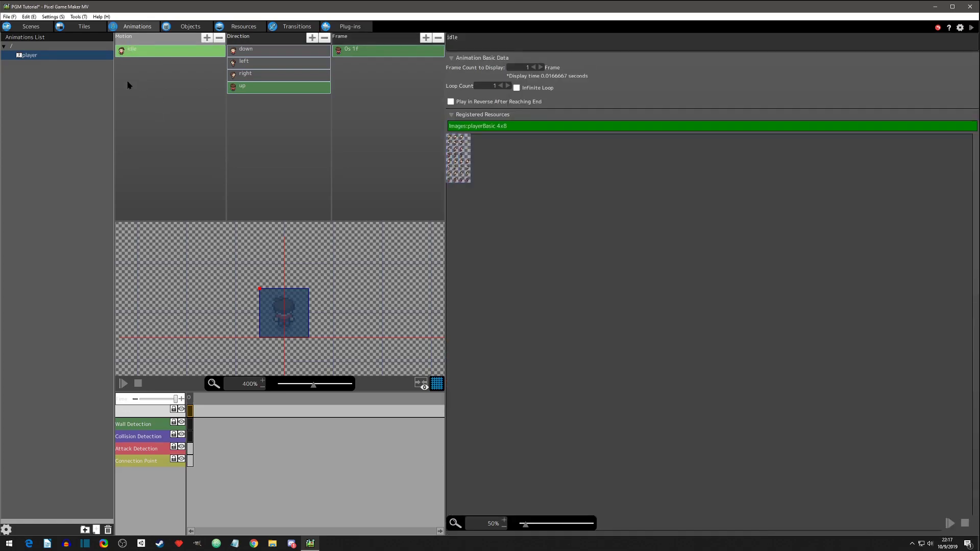
- Duplicate the idle motion and name the copy walk, keeping its four directions
right_click(155, 79)
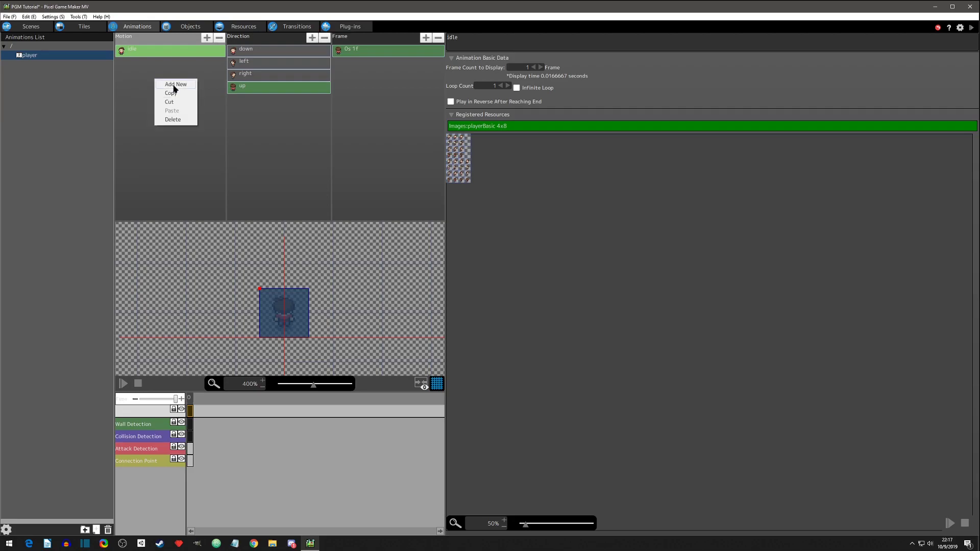
key(Escape)
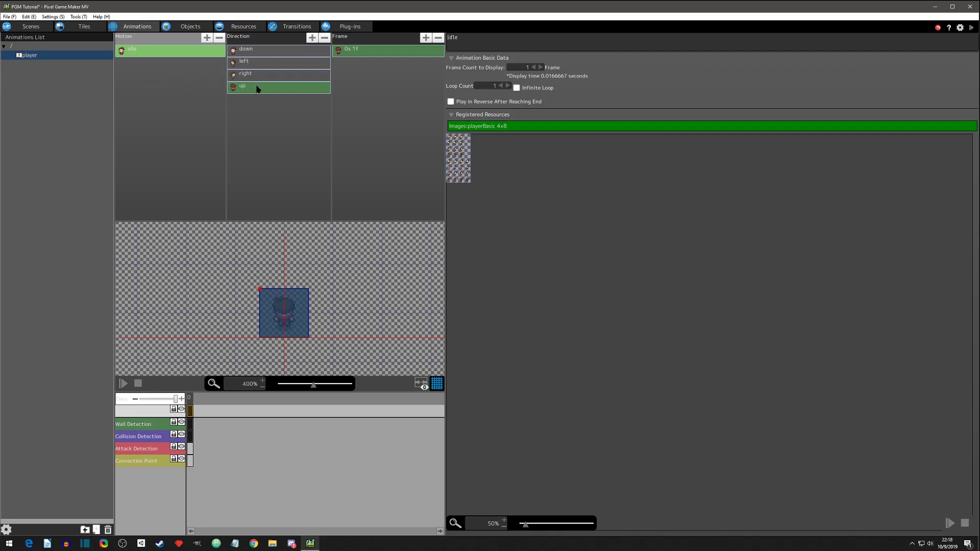
double_click(135, 53)
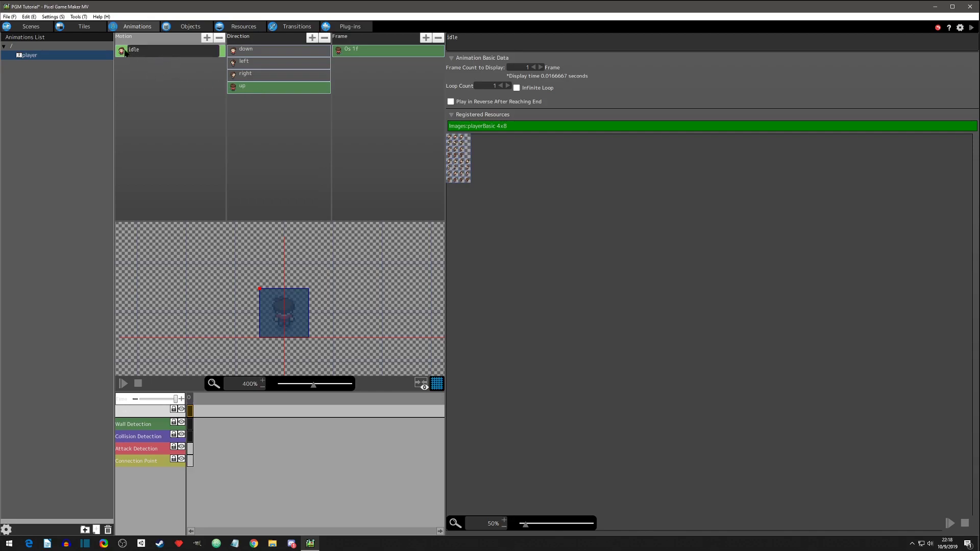
click(127, 54)
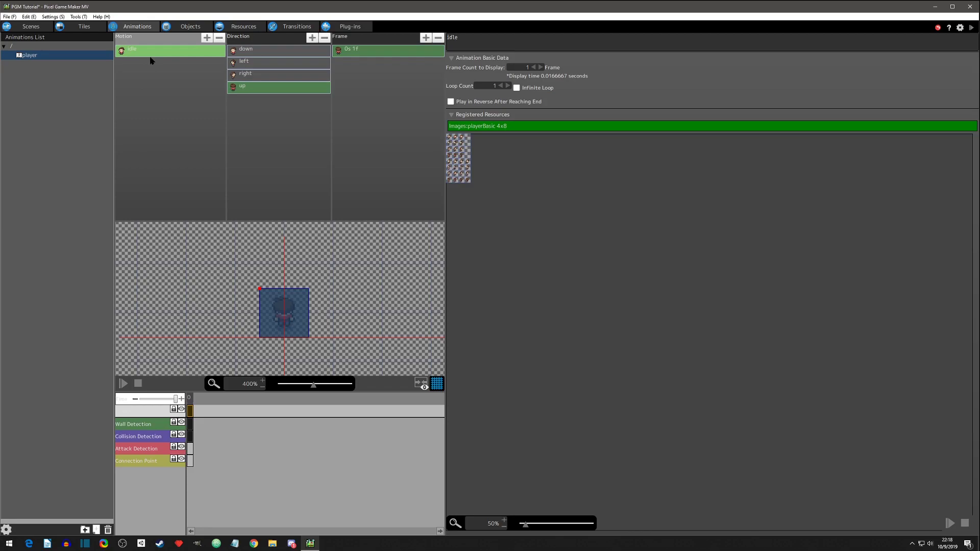
key(ctrl+v)
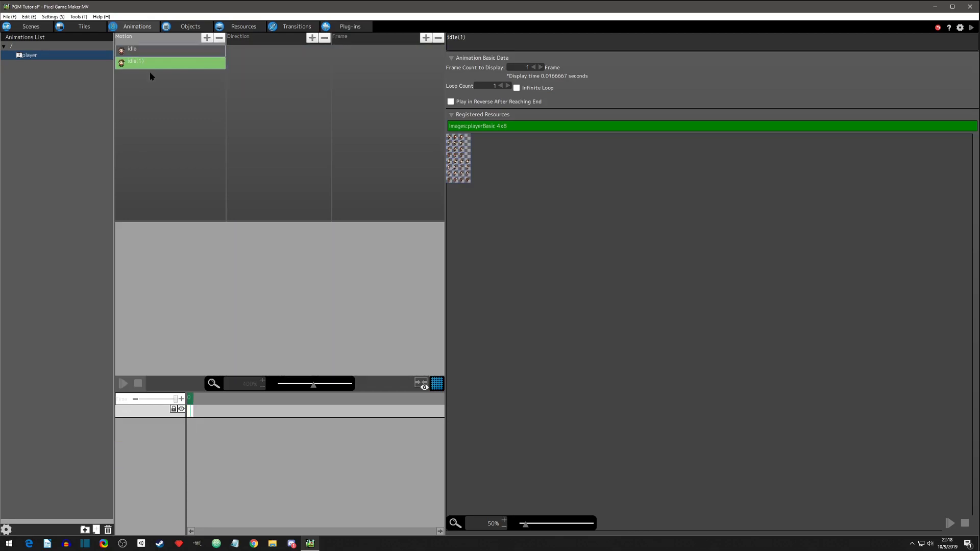
text(walk)
key(Return)
double_click(127, 64)
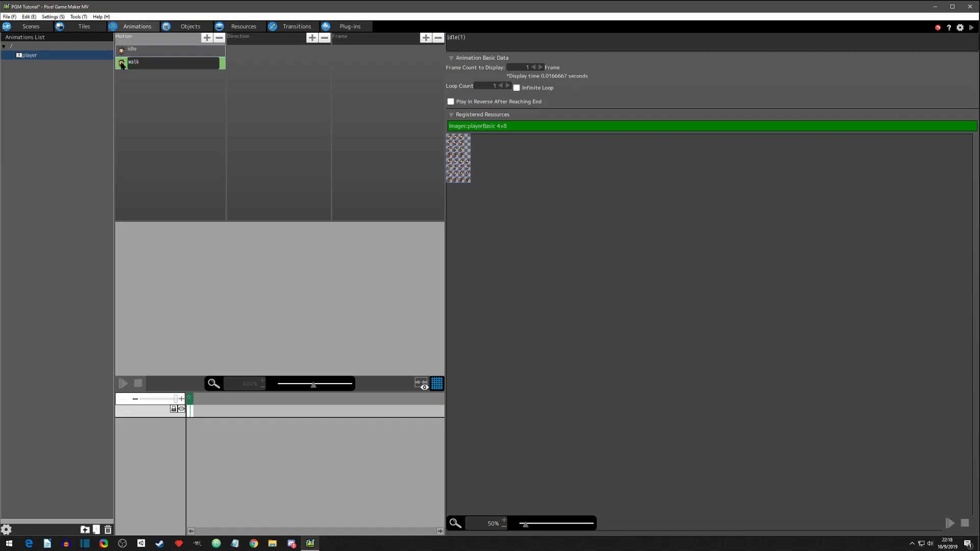
click(129, 66)
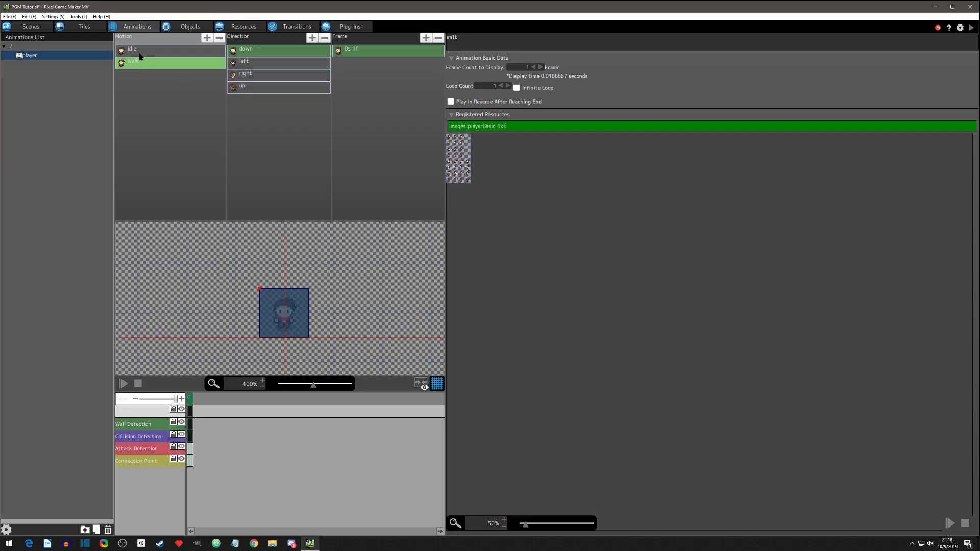
- Save the project from the File menu
click(143, 62)
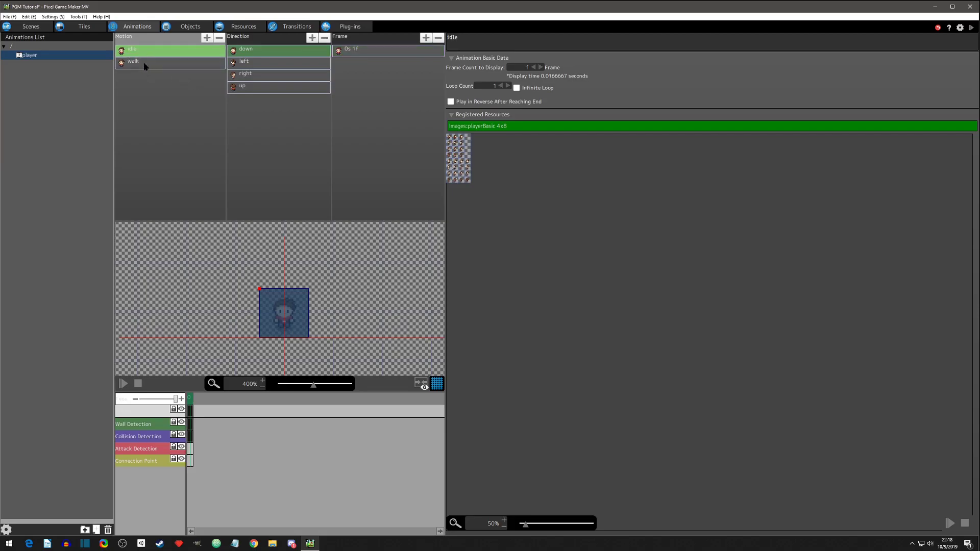
click(10, 17)
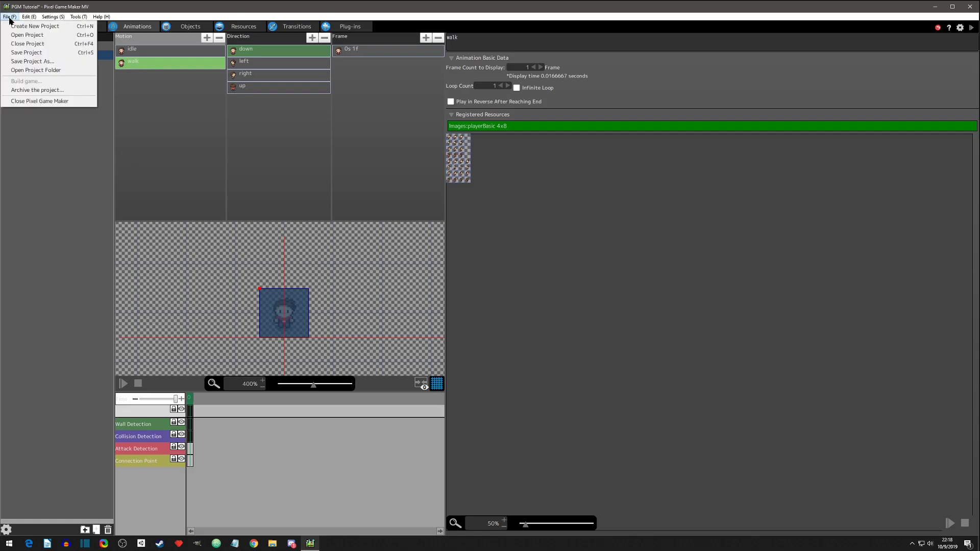
click(26, 52)
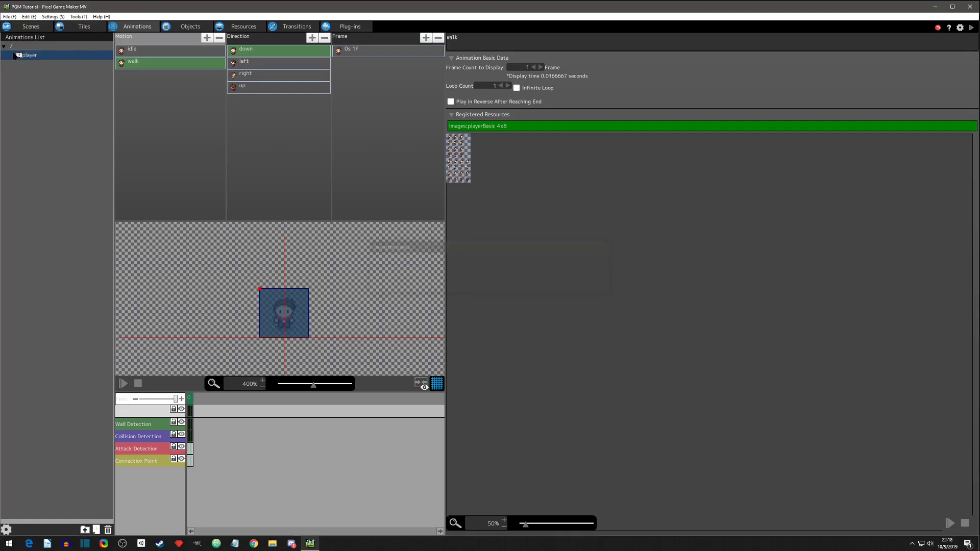
- Turn on Infinite Loop for the walk motion
click(149, 63)
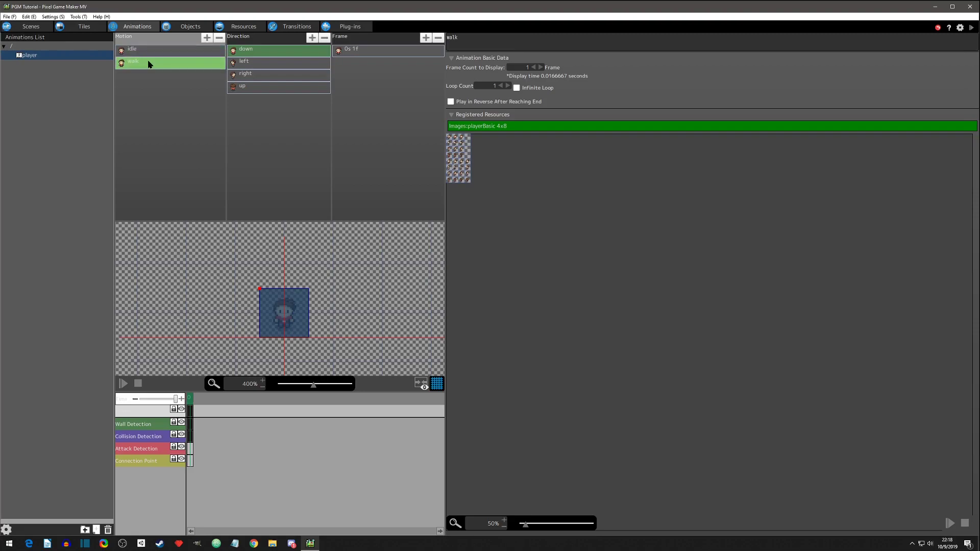
click(149, 52)
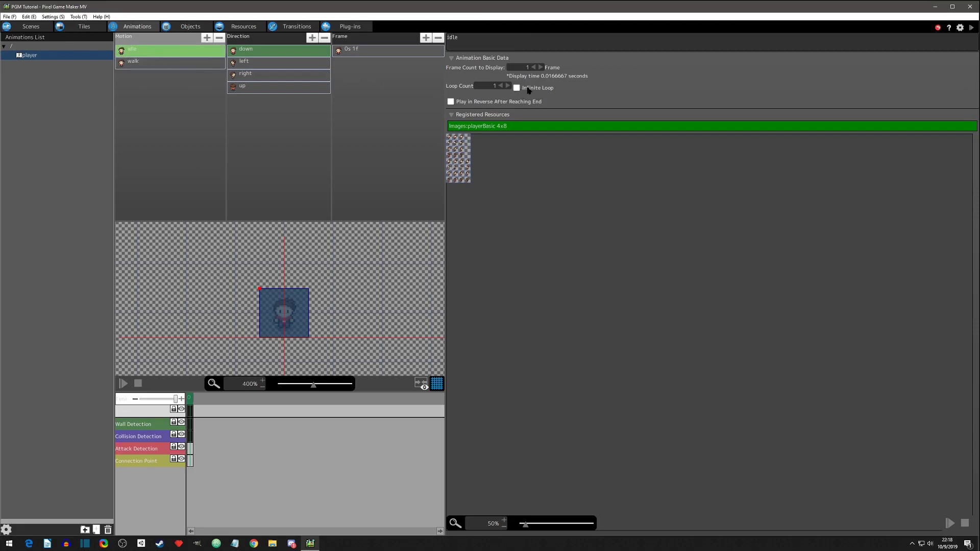
click(163, 64)
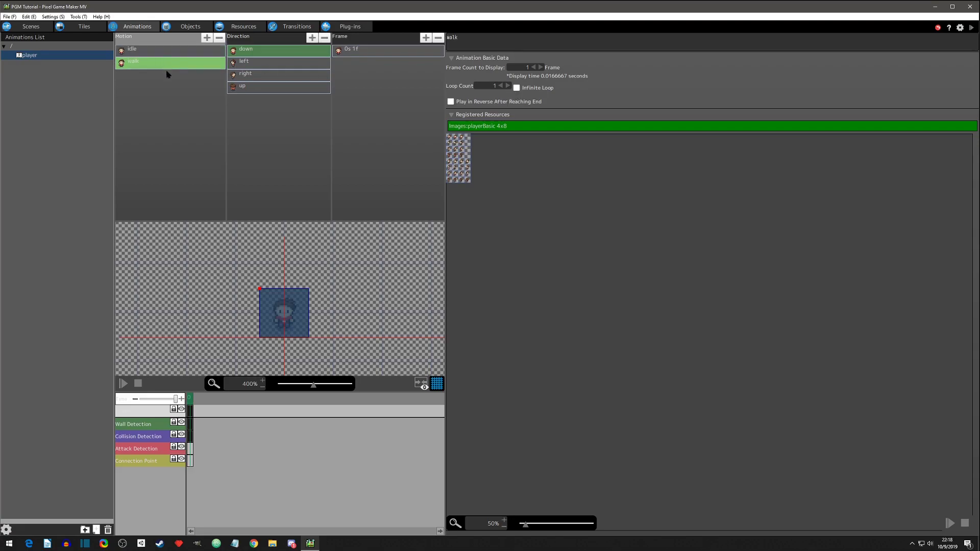
click(517, 89)
click(525, 68)
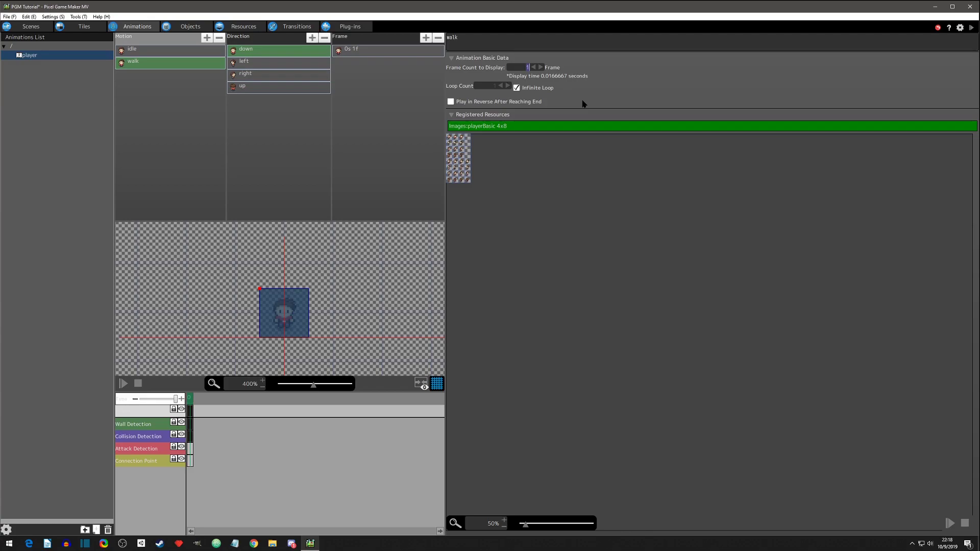
- Set walk's Frame Count to Display to 5 and check the left direction's frame
text(5)
click(250, 62)
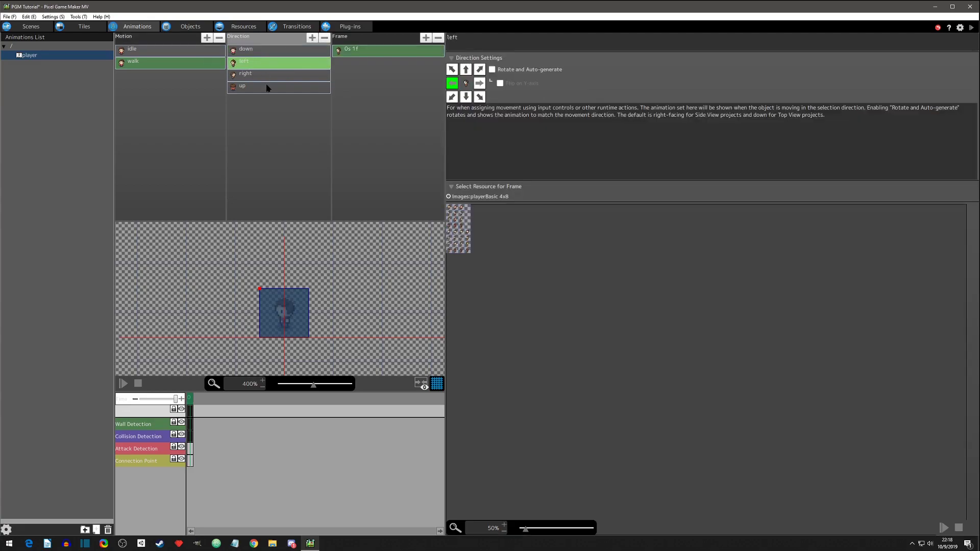
click(352, 52)
click(163, 63)
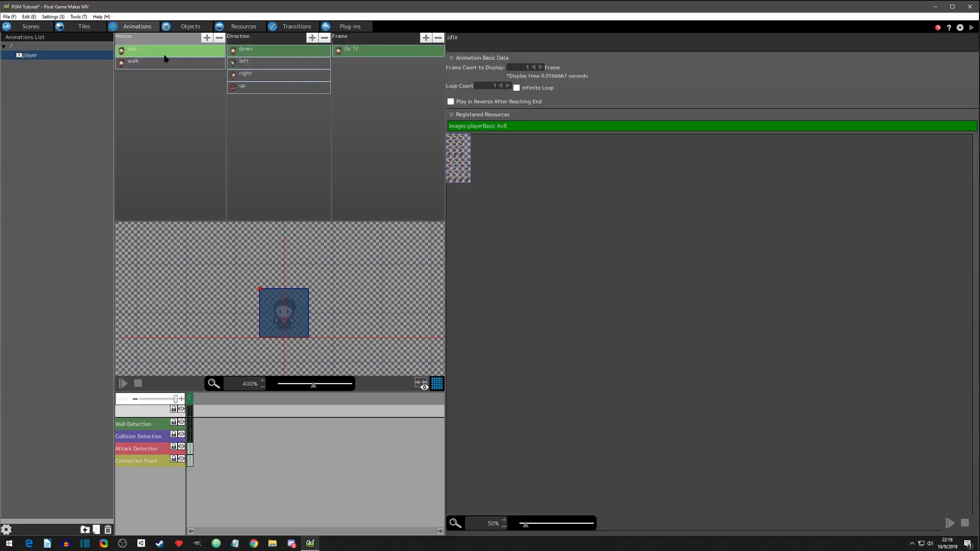
click(305, 63)
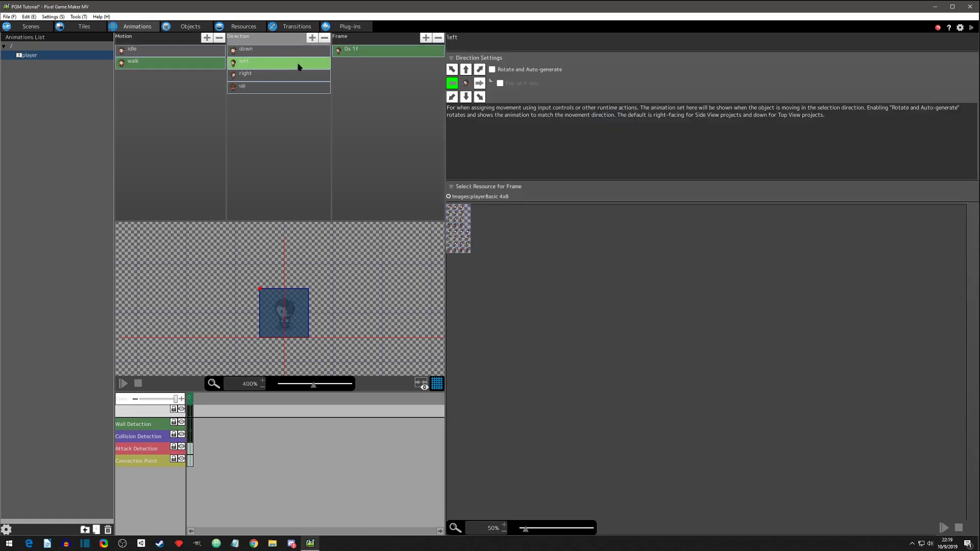
click(359, 52)
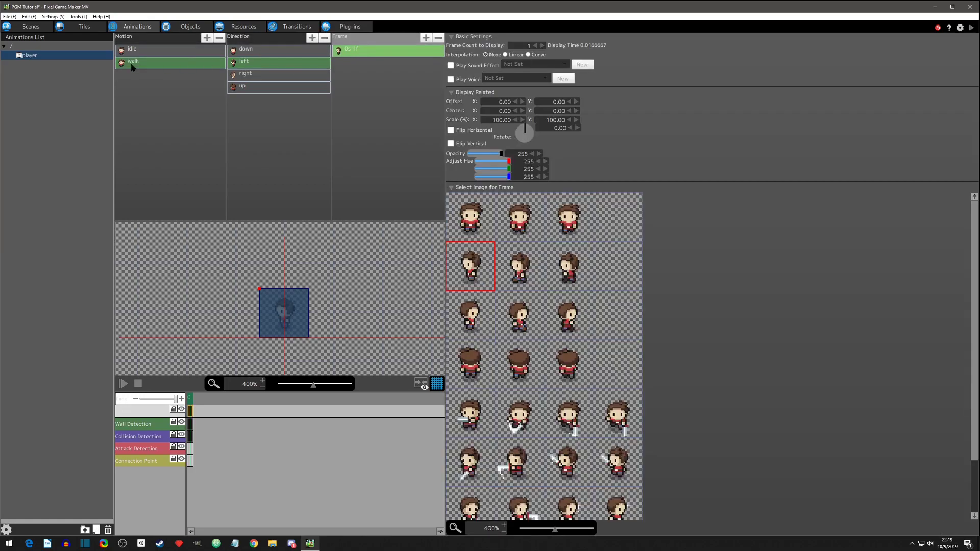
click(165, 65)
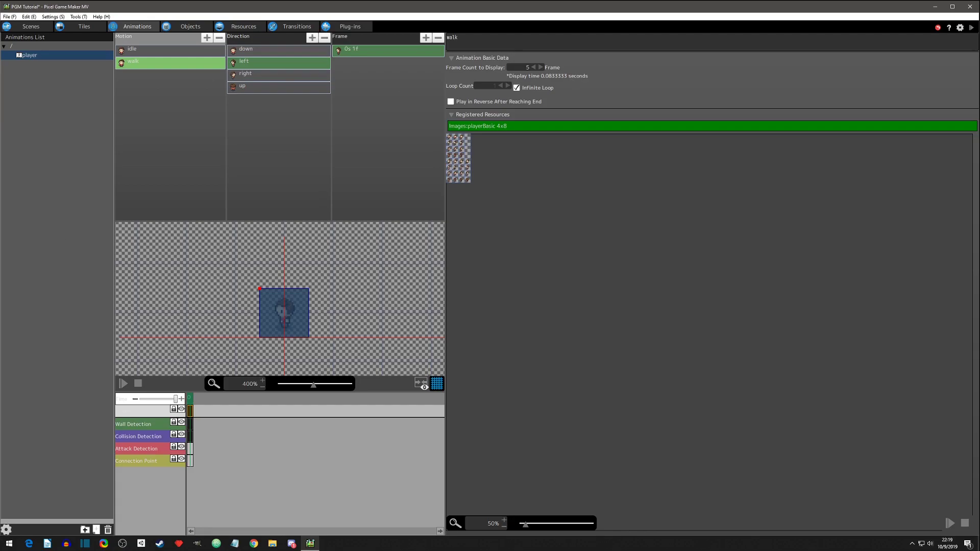
- Change walk's Frame Count to Display to 1 (0.0166667 seconds)
click(527, 67)
text(1)
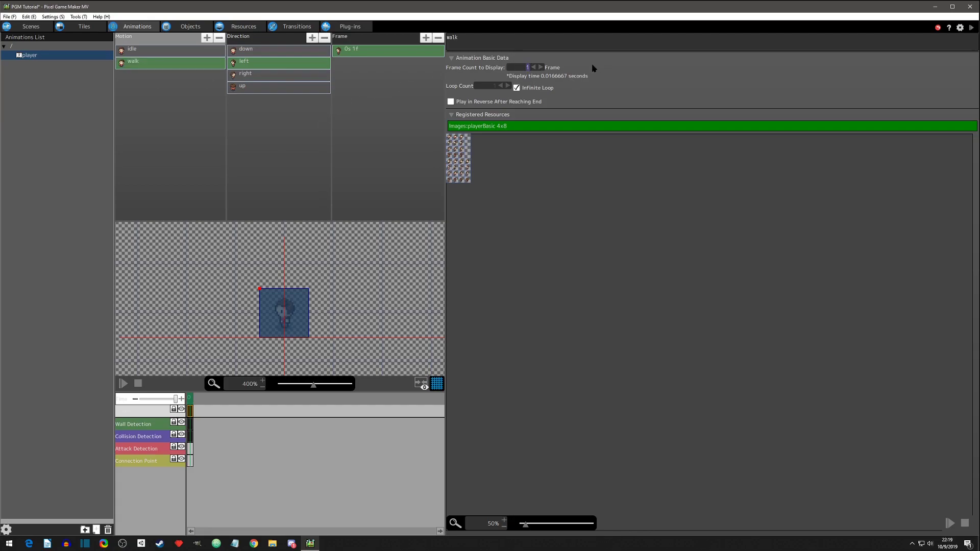
- Review walk's and idle's directions, then set idle's up entry to the up arrow
click(255, 52)
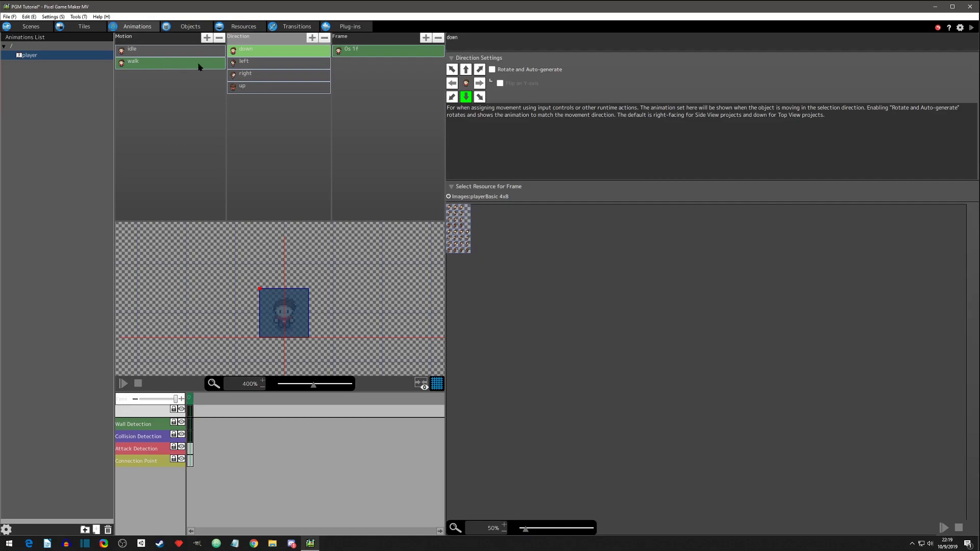
click(256, 64)
click(257, 74)
click(259, 90)
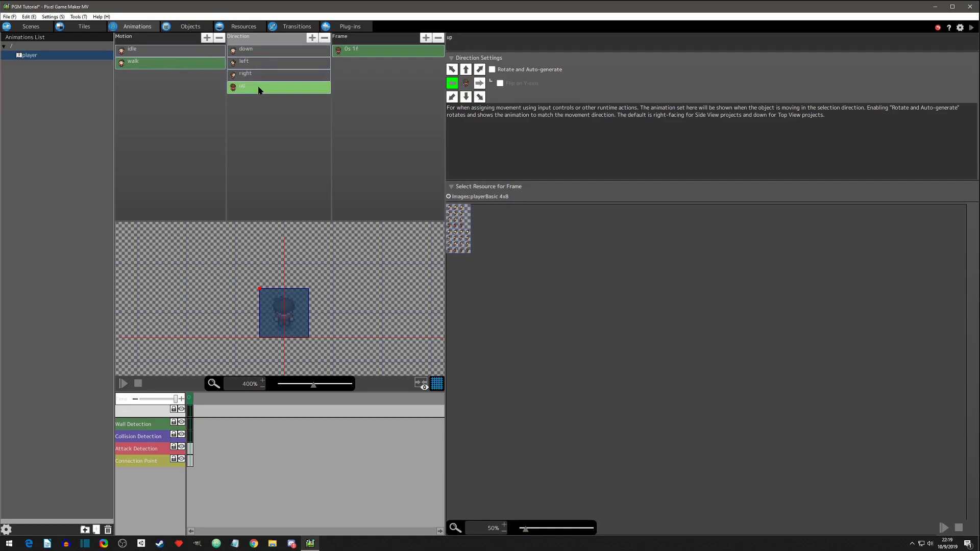
click(256, 62)
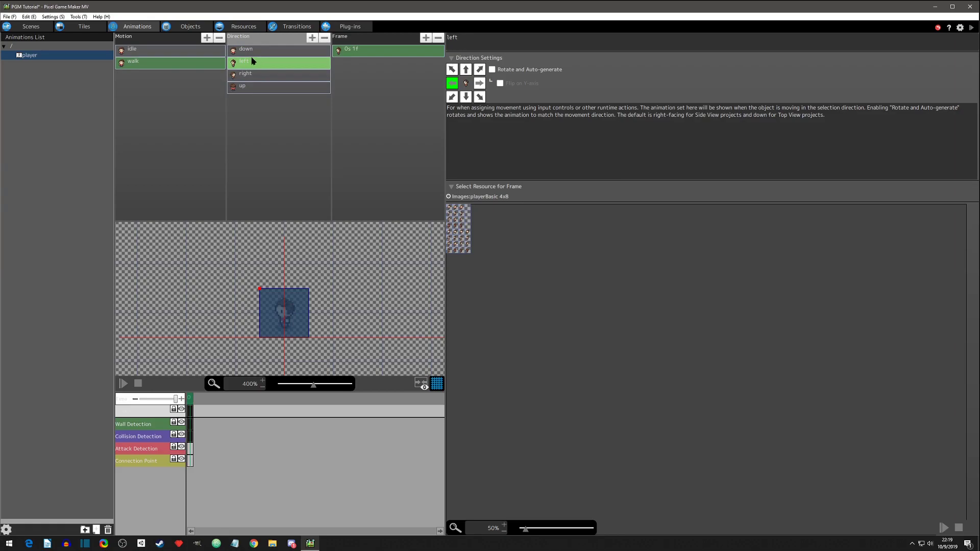
click(163, 54)
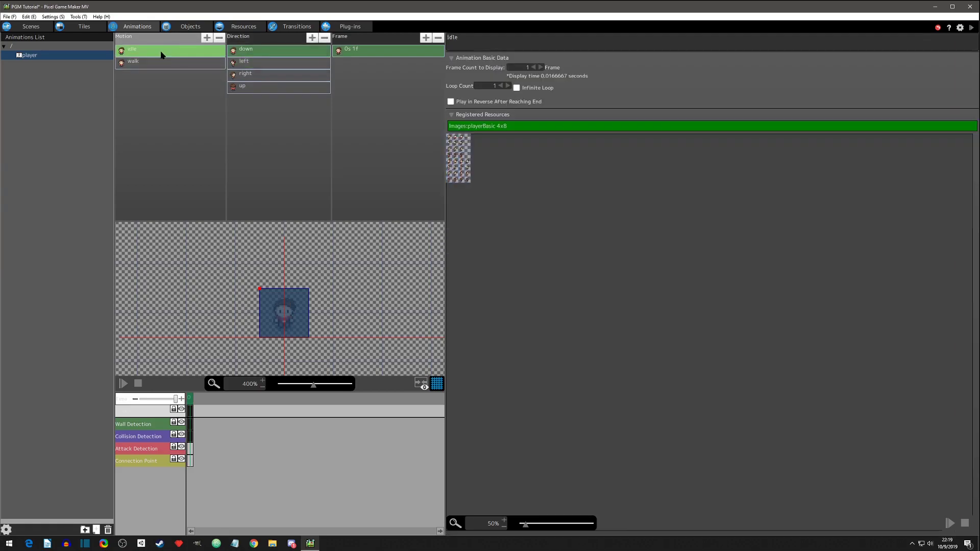
click(258, 65)
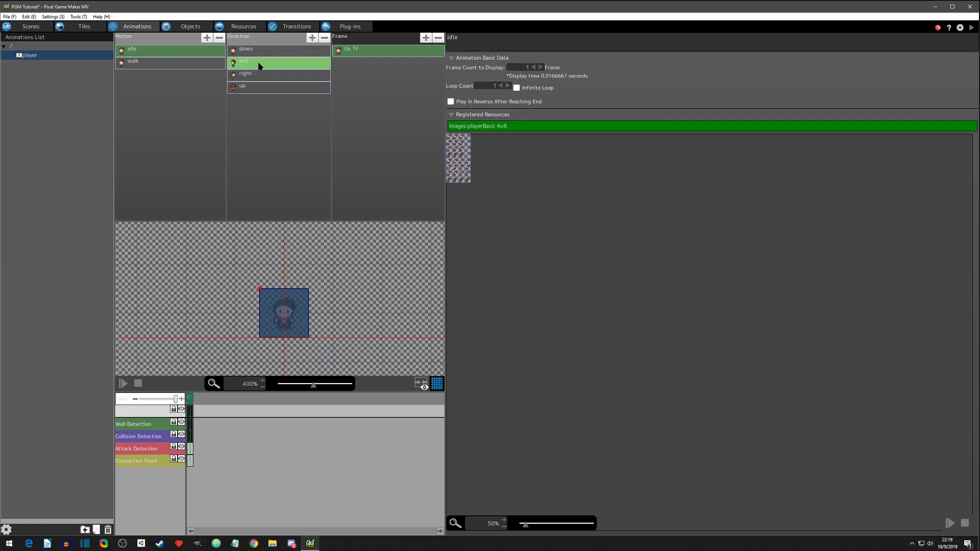
click(274, 52)
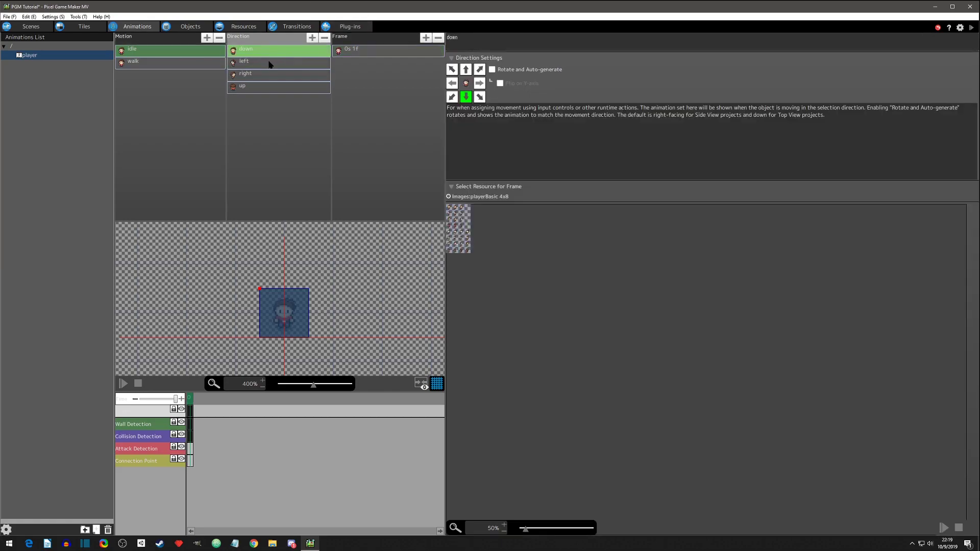
click(270, 65)
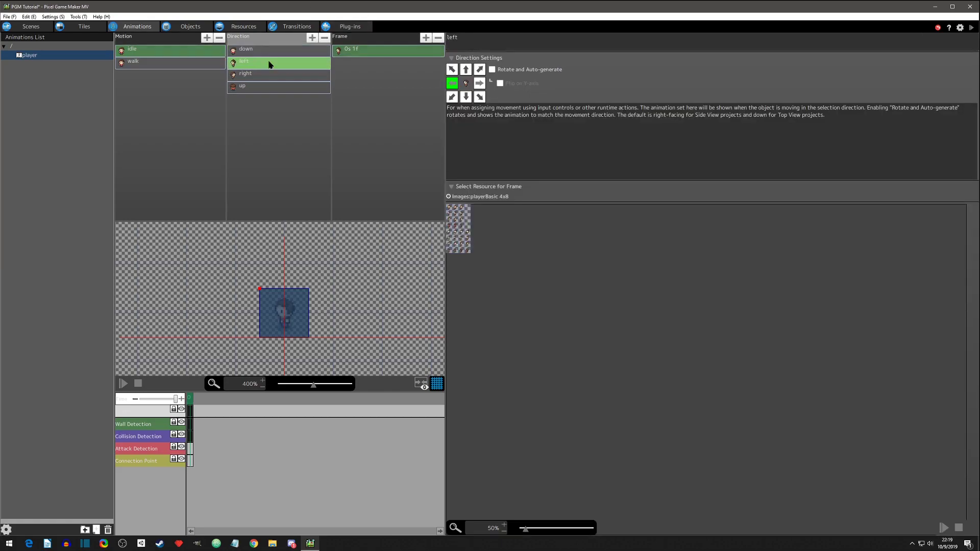
click(265, 76)
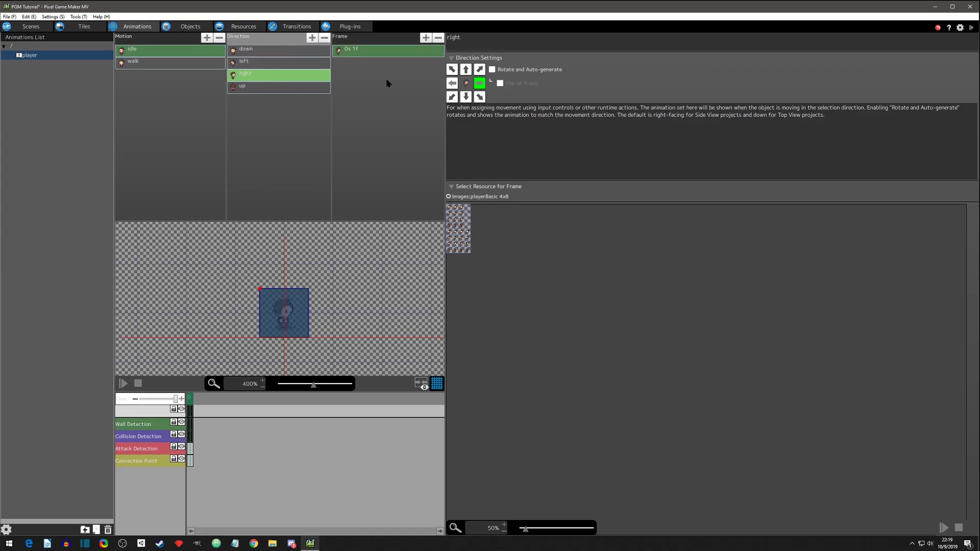
click(261, 89)
click(465, 70)
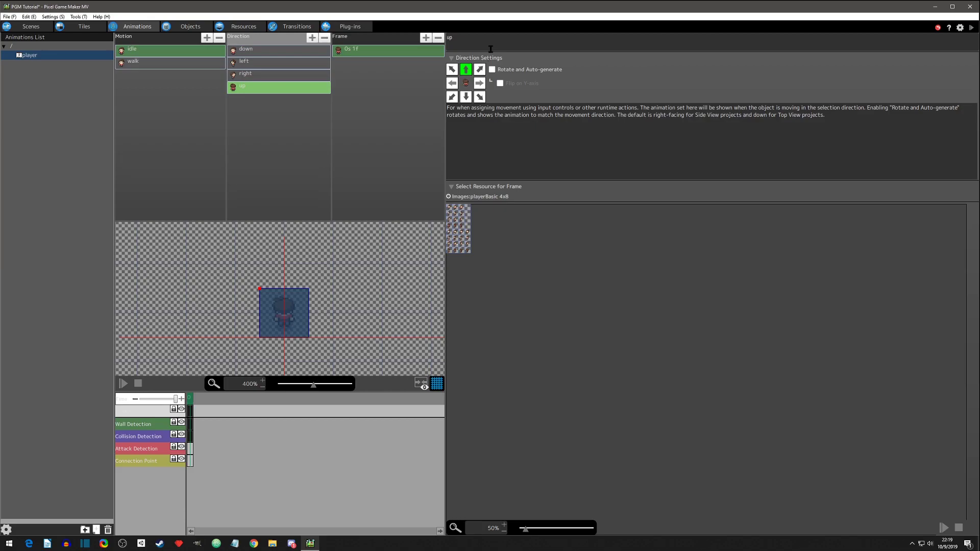
- Set walk's right entry to the right arrow and its up entry to the up arrow
click(138, 64)
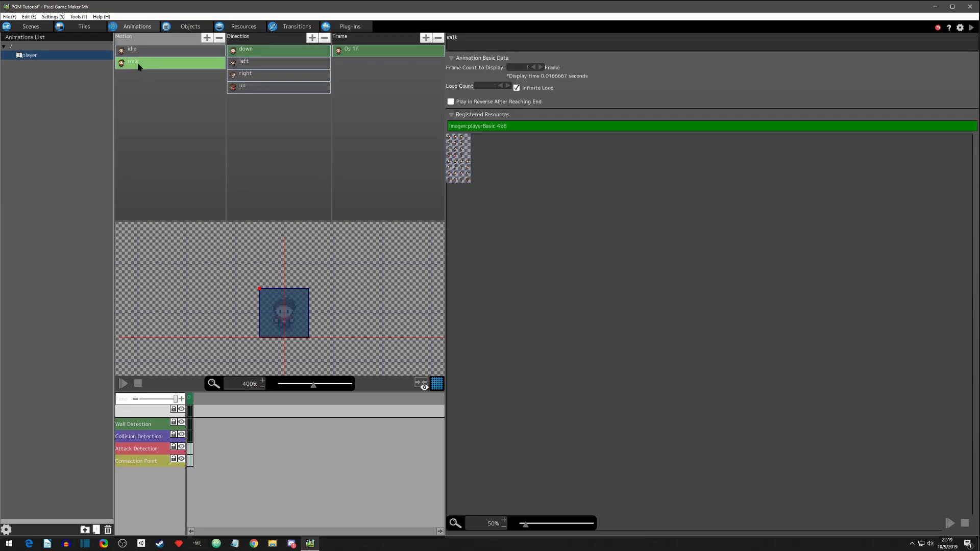
click(248, 50)
click(250, 64)
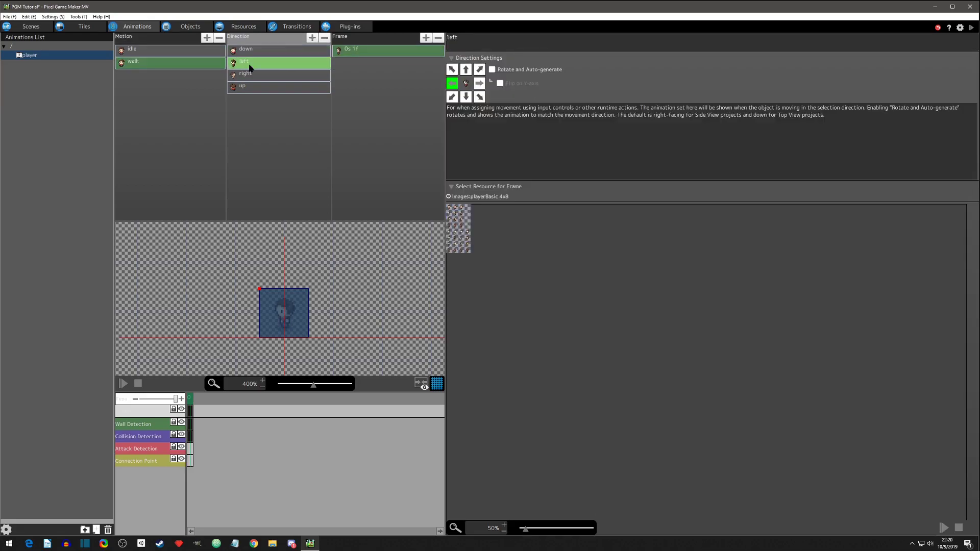
click(251, 76)
click(480, 83)
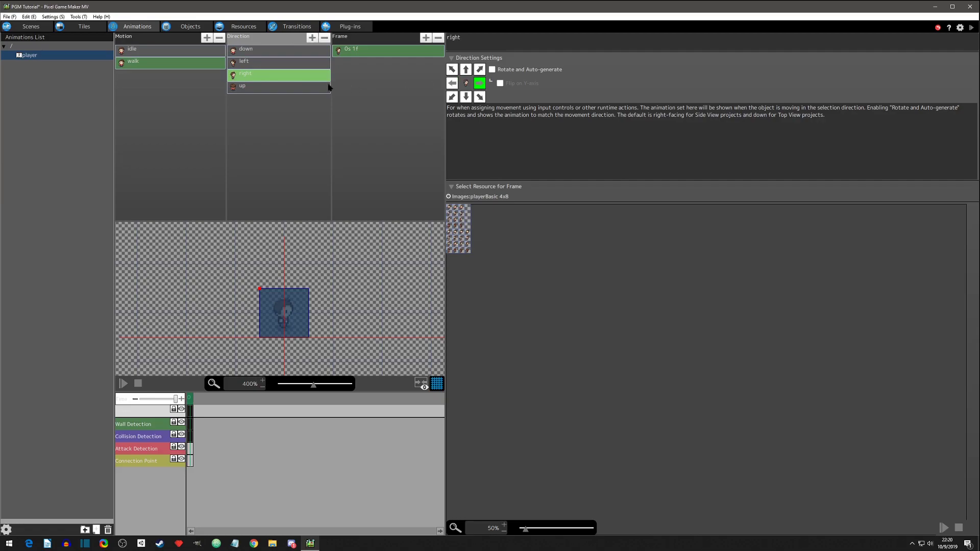
click(255, 88)
click(465, 69)
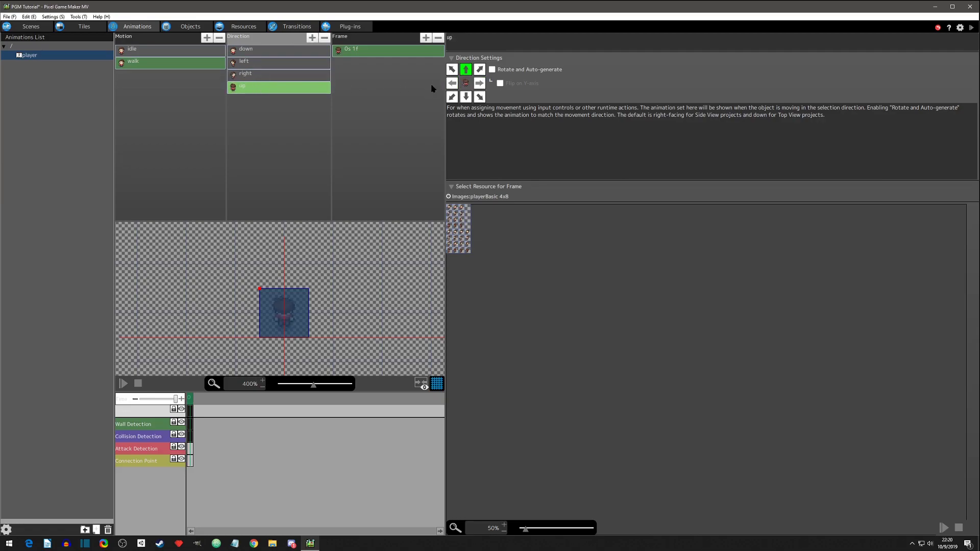
click(249, 50)
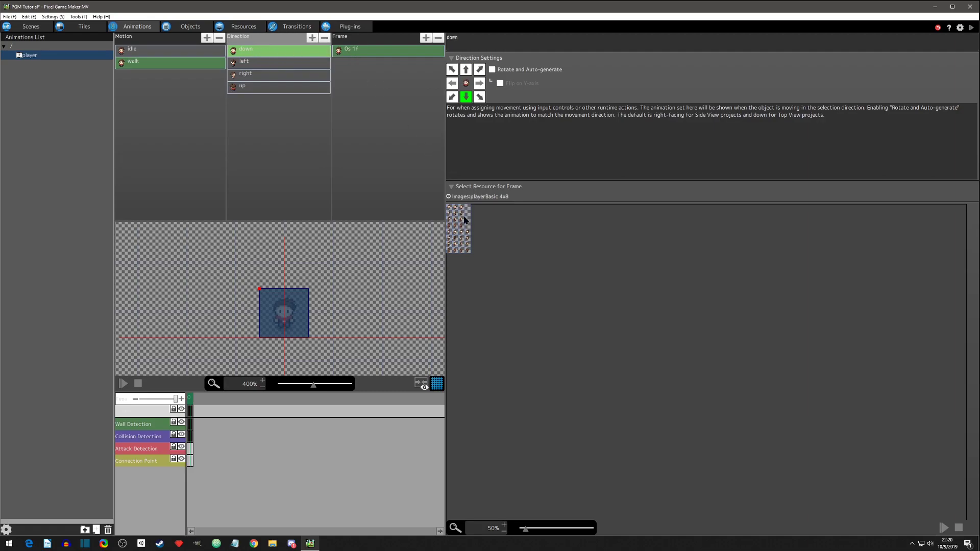
- Zoom the playerBasic sprite sheet in the frame picker to 400% and view the top rows
scroll(466, 232, up, 5)
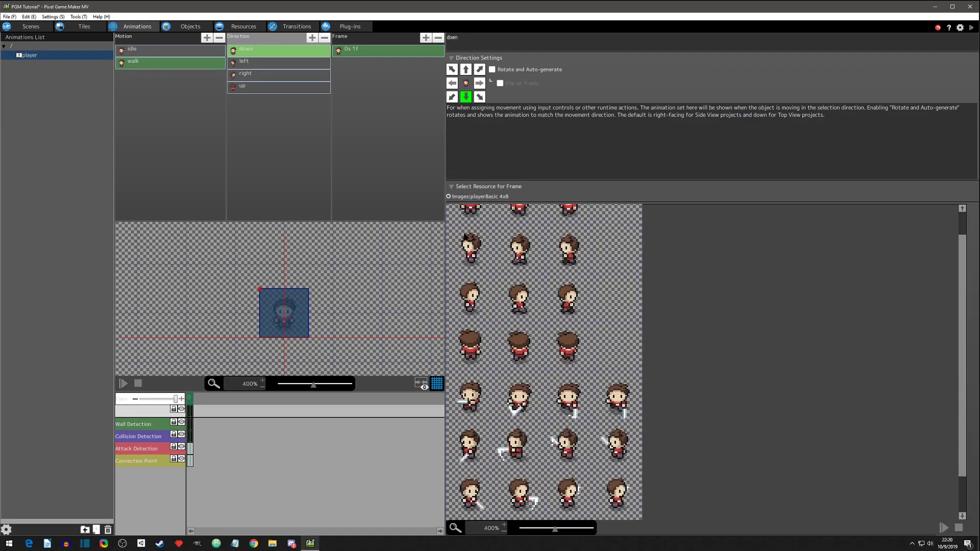
scroll(465, 237, up, 1)
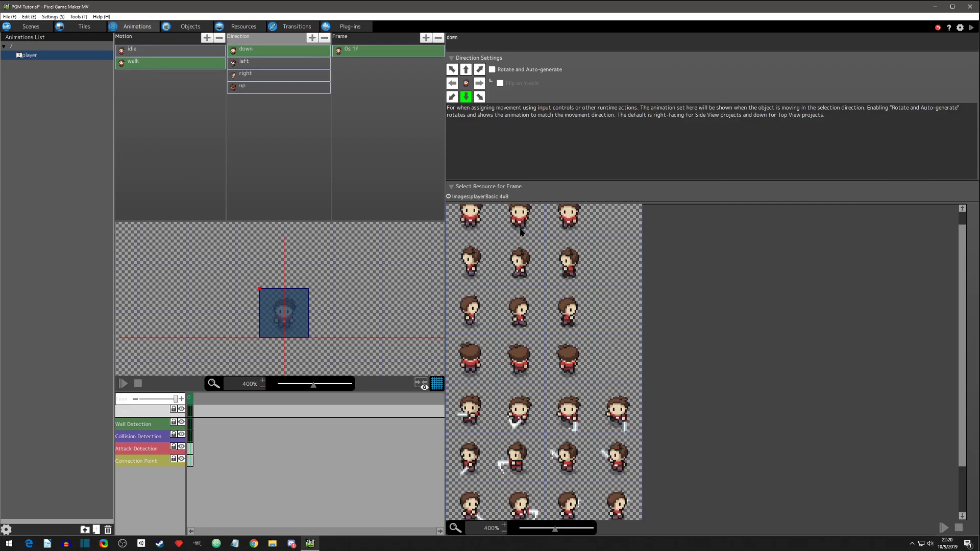
scroll(531, 246, up, 1)
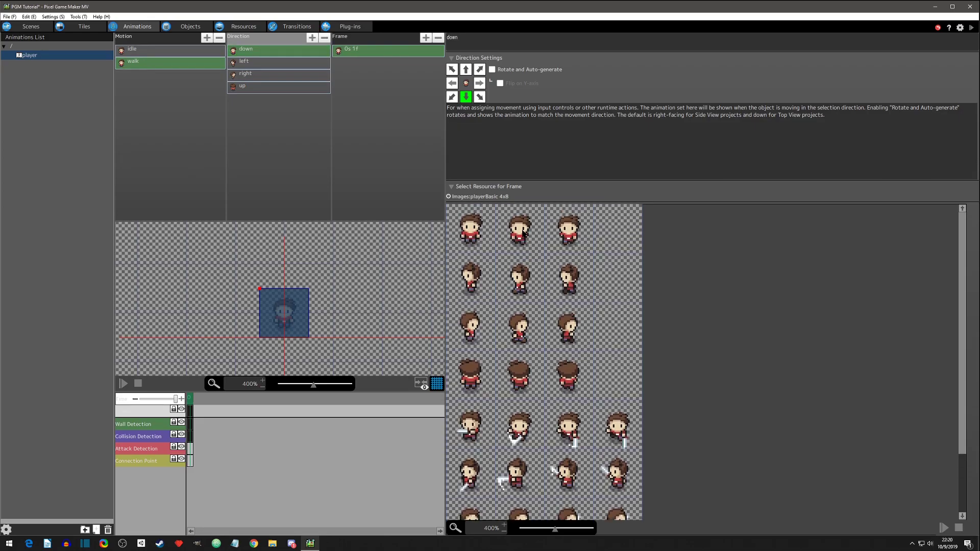
- Give walk-down's first frame the middle front-facing sprite and a 5-frame (0.0833333 s) duration
click(356, 52)
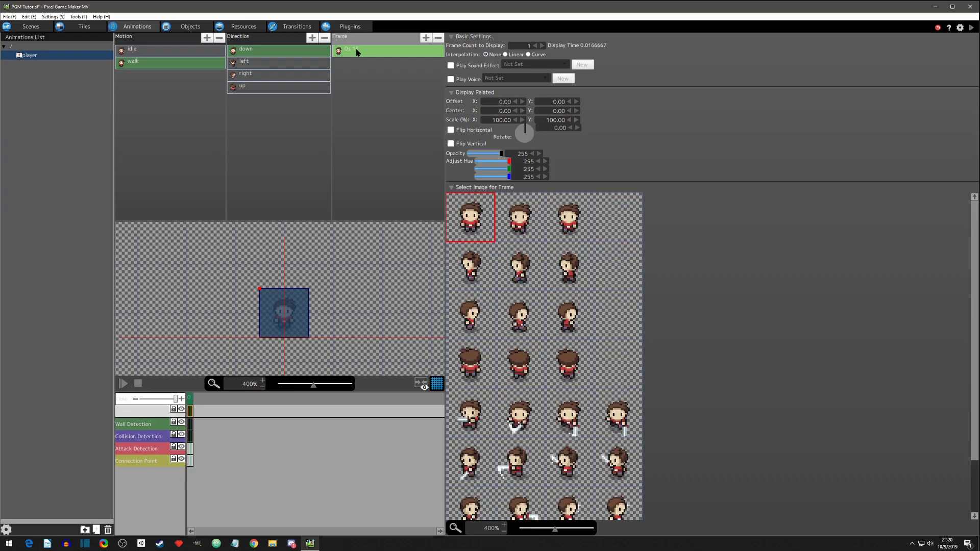
click(519, 226)
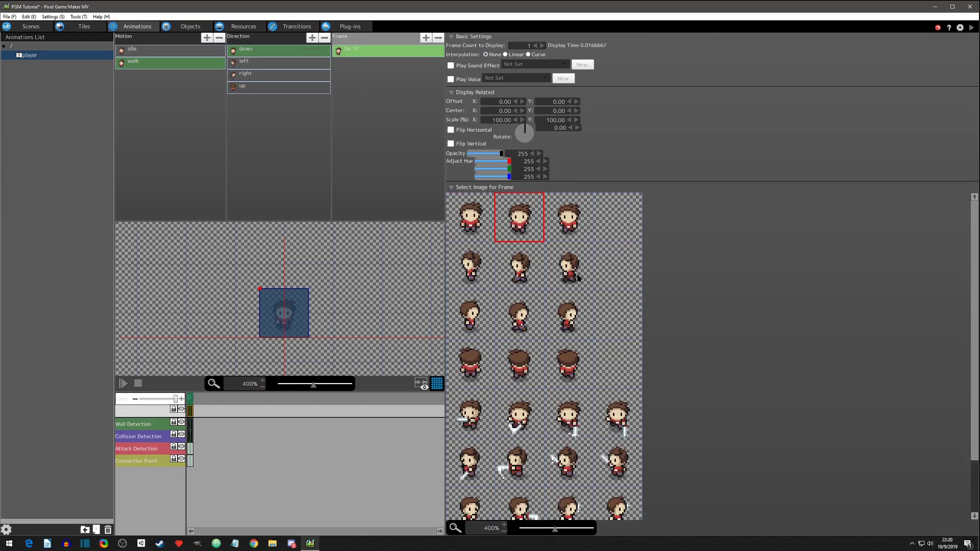
click(275, 52)
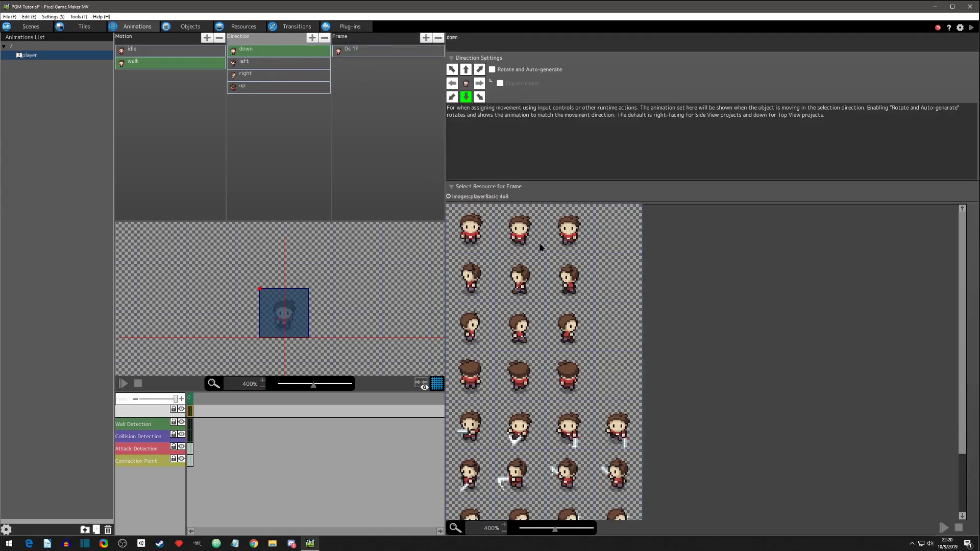
click(356, 53)
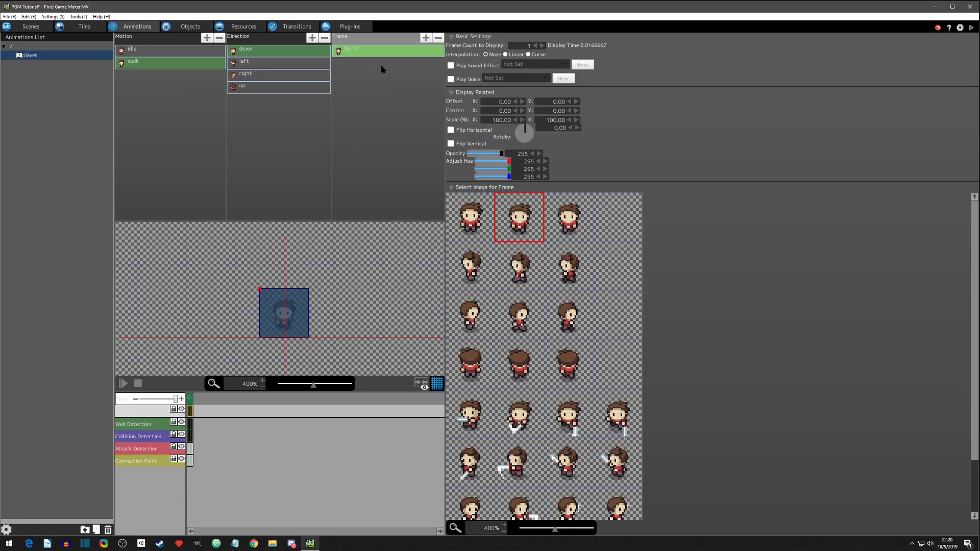
click(527, 46)
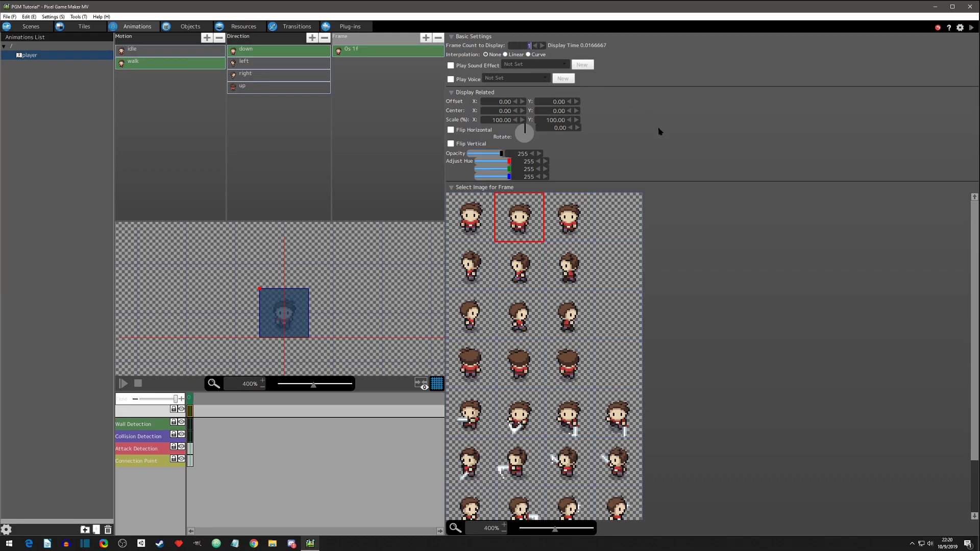
key(Return)
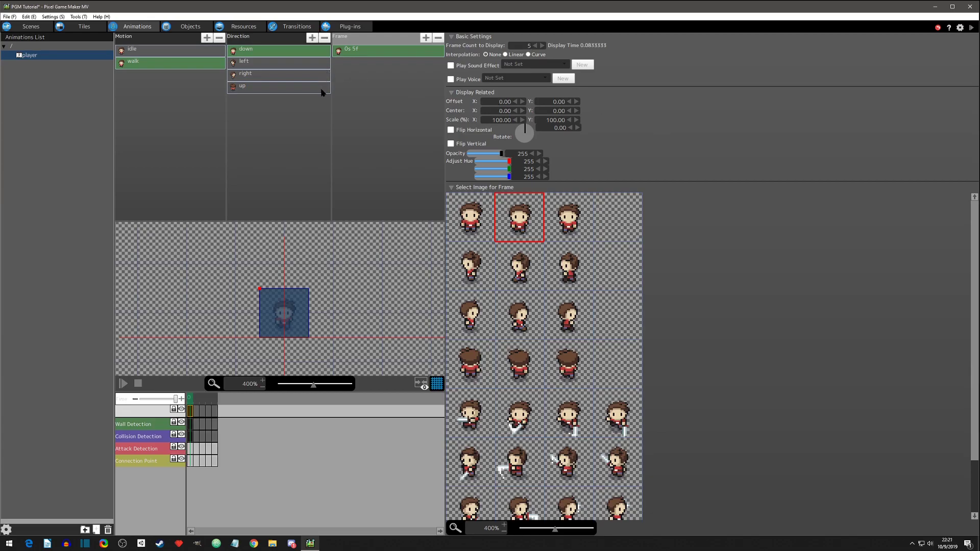
- Add three more walk-down frames using the first, third and first front-facing sprites
click(366, 52)
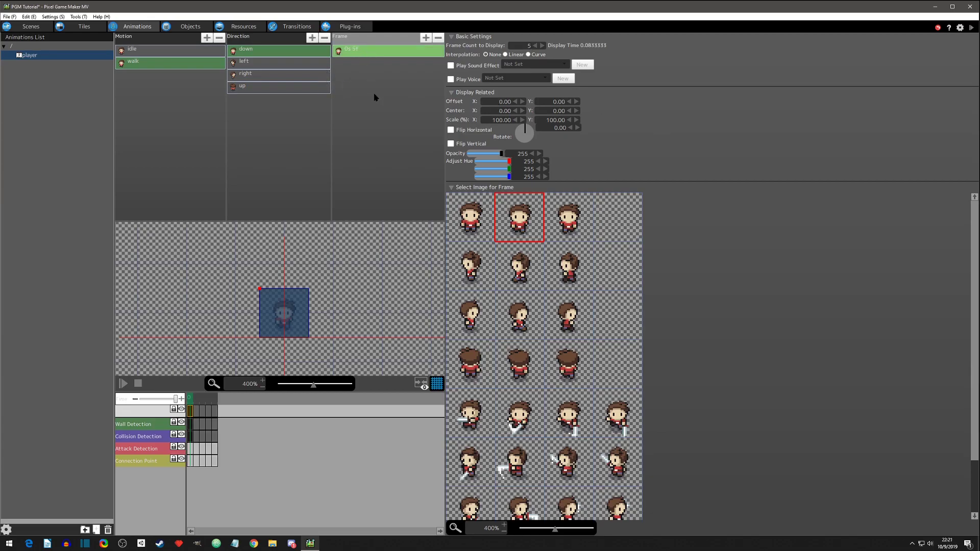
key(ctrl+v)
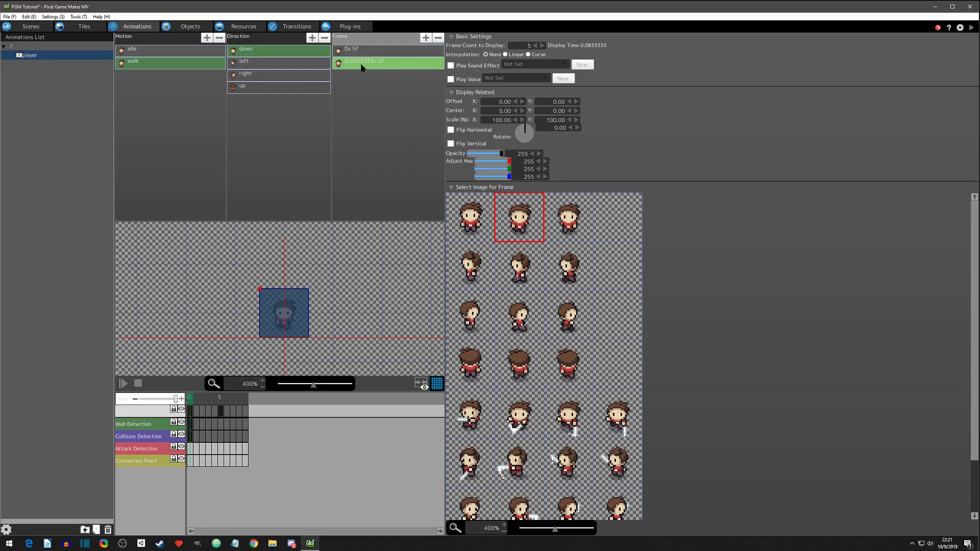
click(475, 223)
click(378, 73)
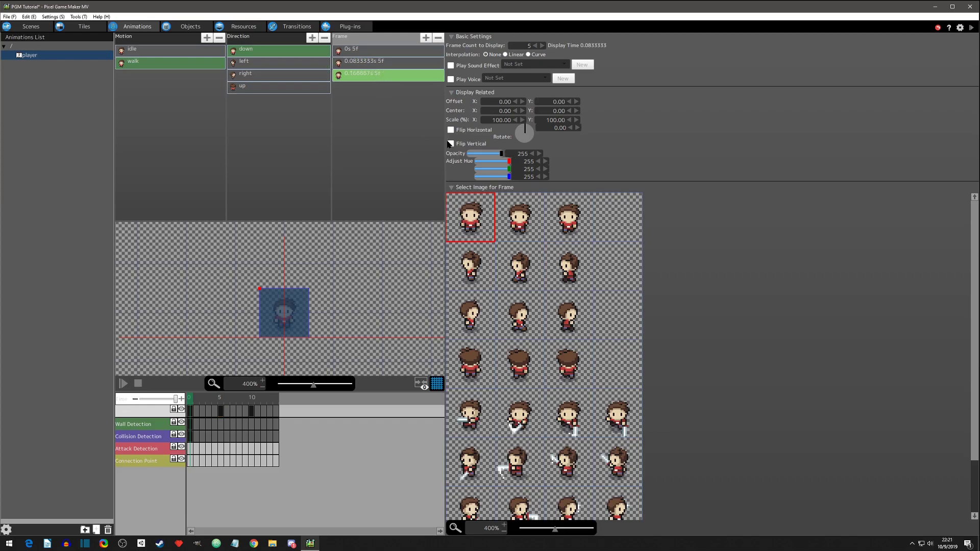
click(565, 221)
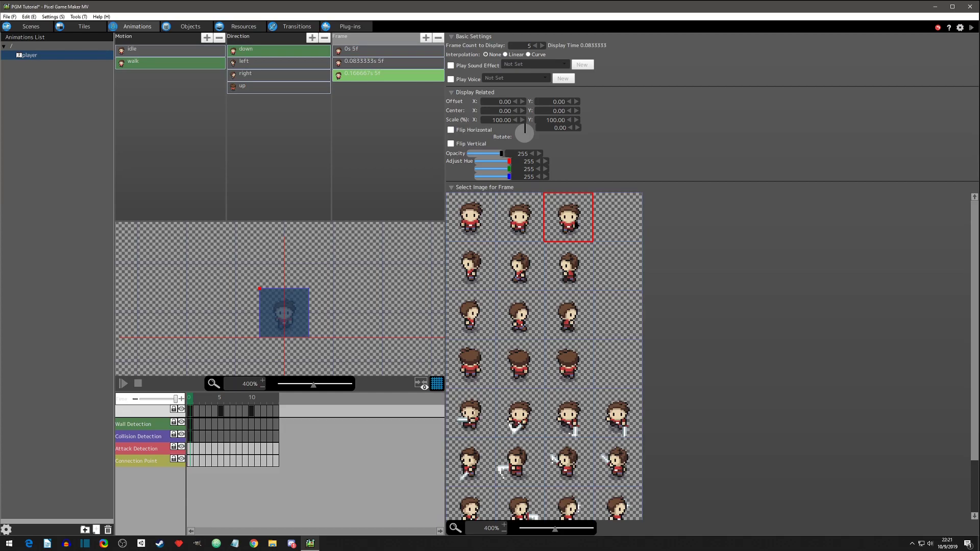
key(ctrl+v)
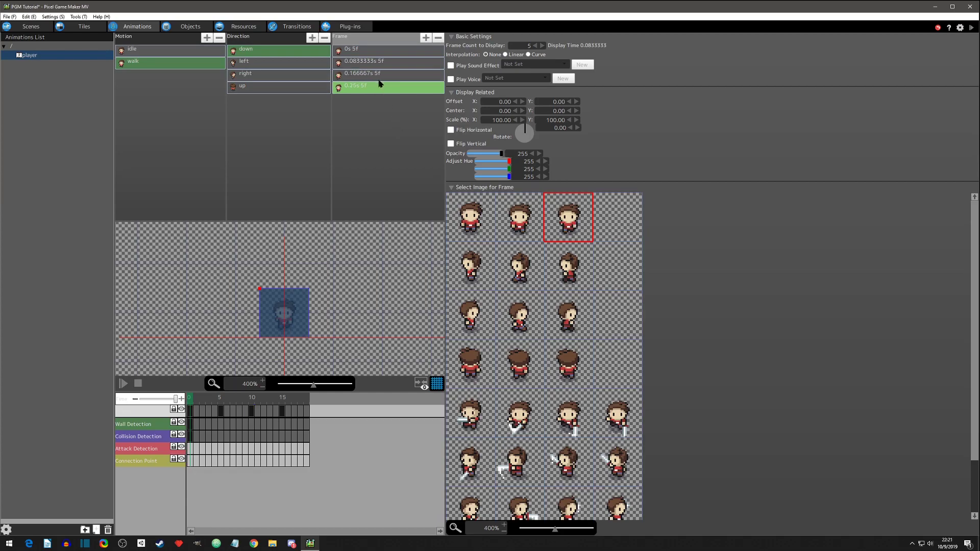
click(519, 218)
click(478, 220)
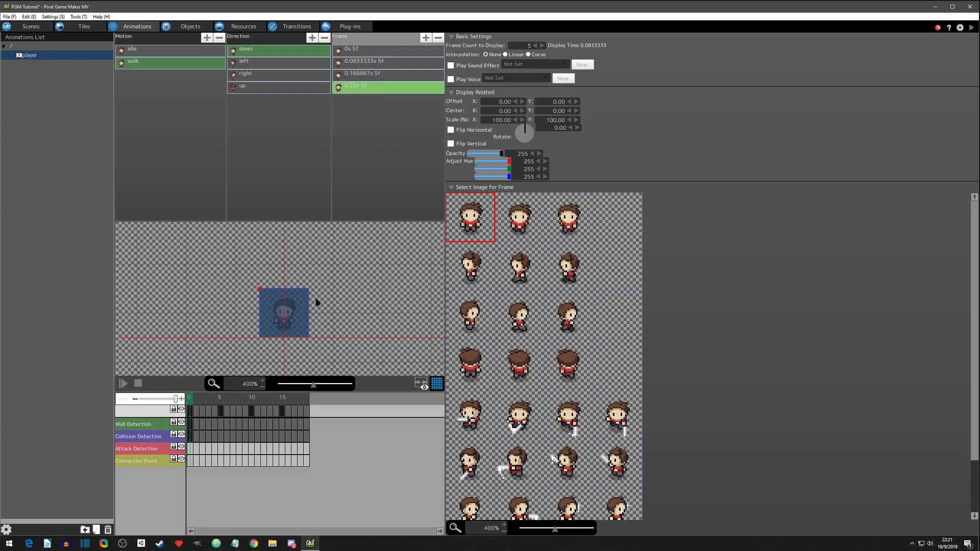
- Play and stop the walk-down preview, then select the frame-5 keyframe in the timeline
scroll(300, 316, up, 4)
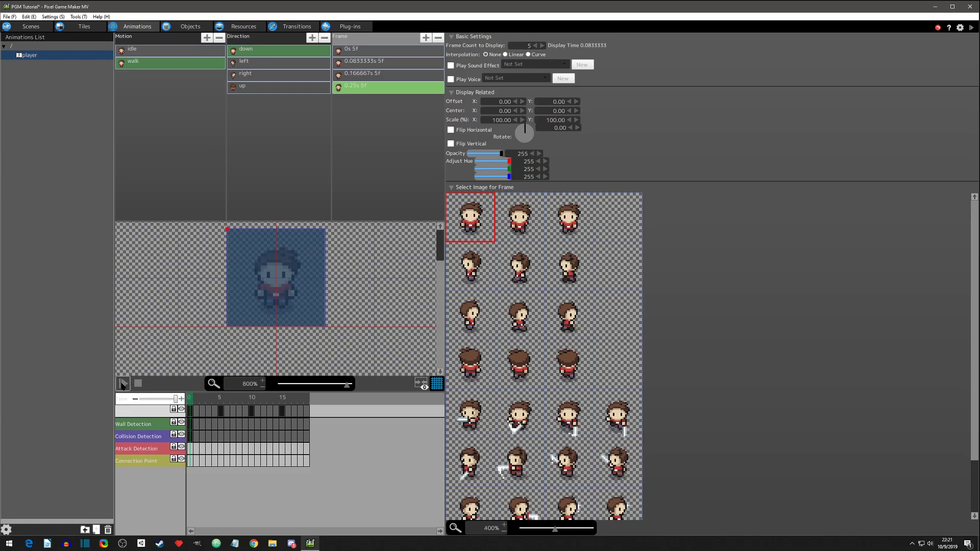
click(123, 384)
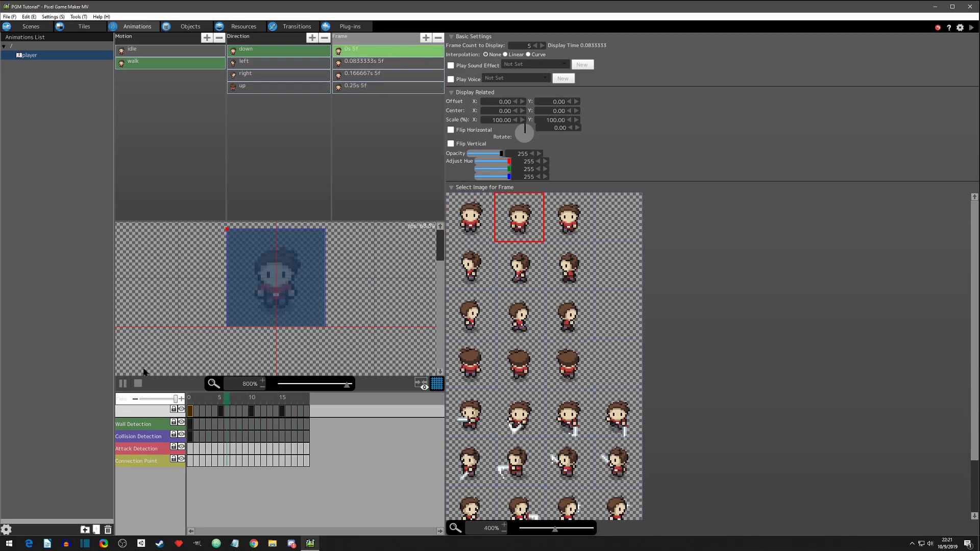
click(122, 384)
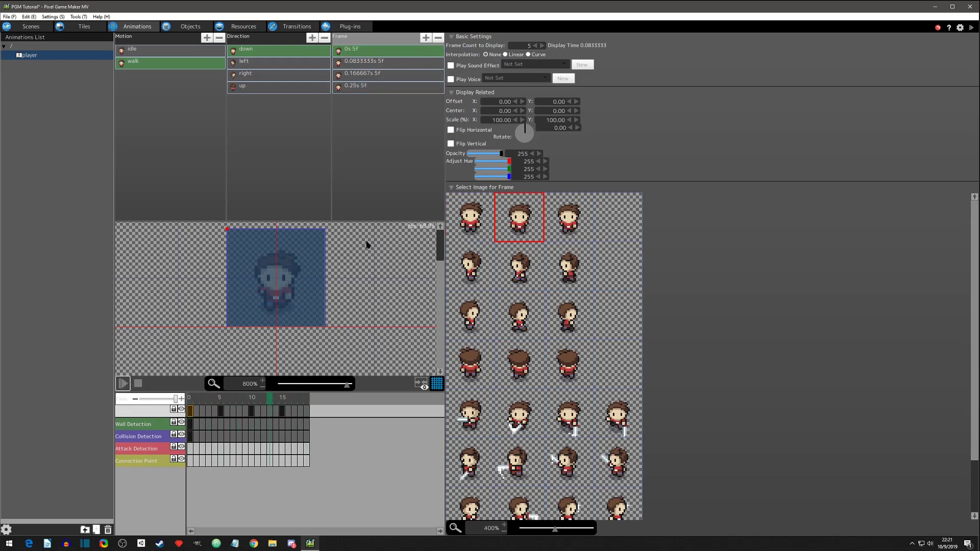
click(223, 412)
- Drag the second, third and fourth down-walk keyframes later on the timeline
drag(220, 412, 226, 412)
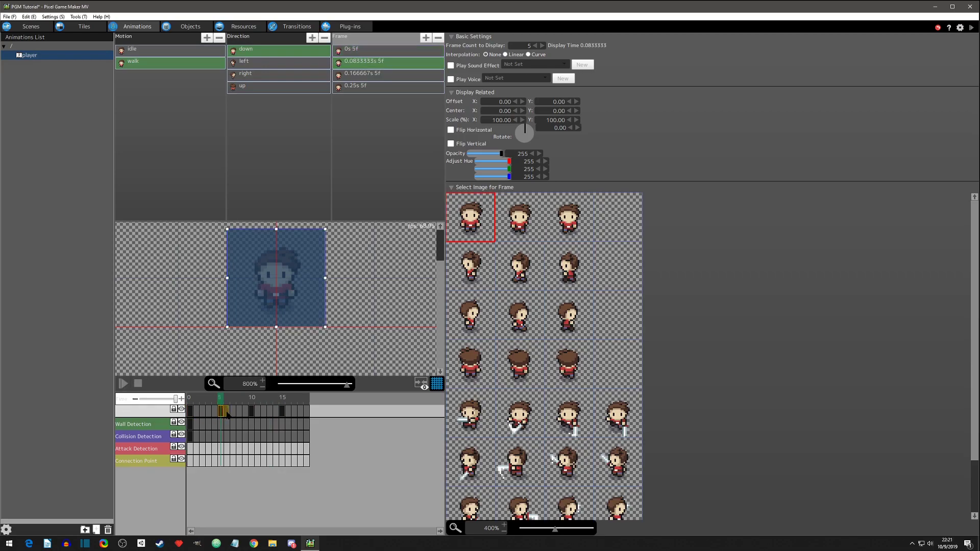
click(252, 411)
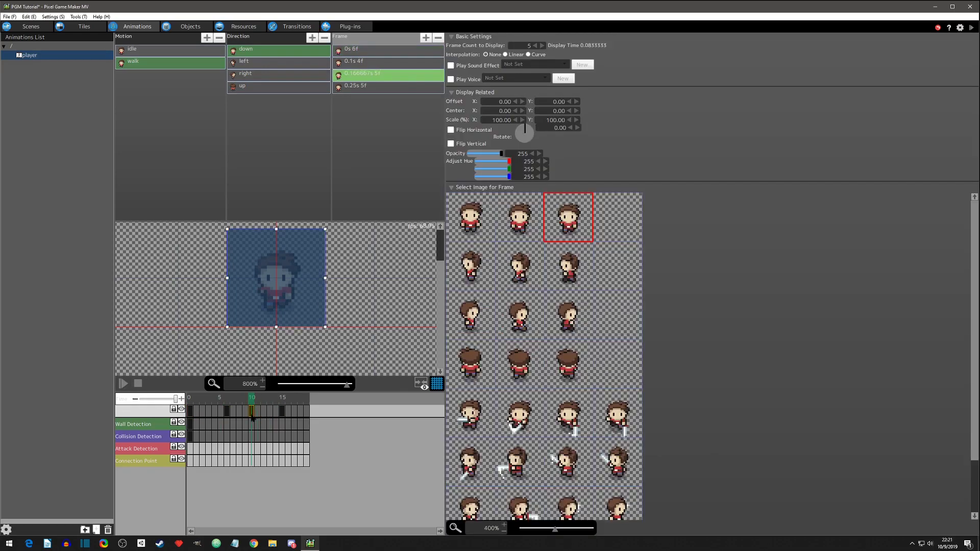
drag(252, 412, 289, 413)
click(283, 411)
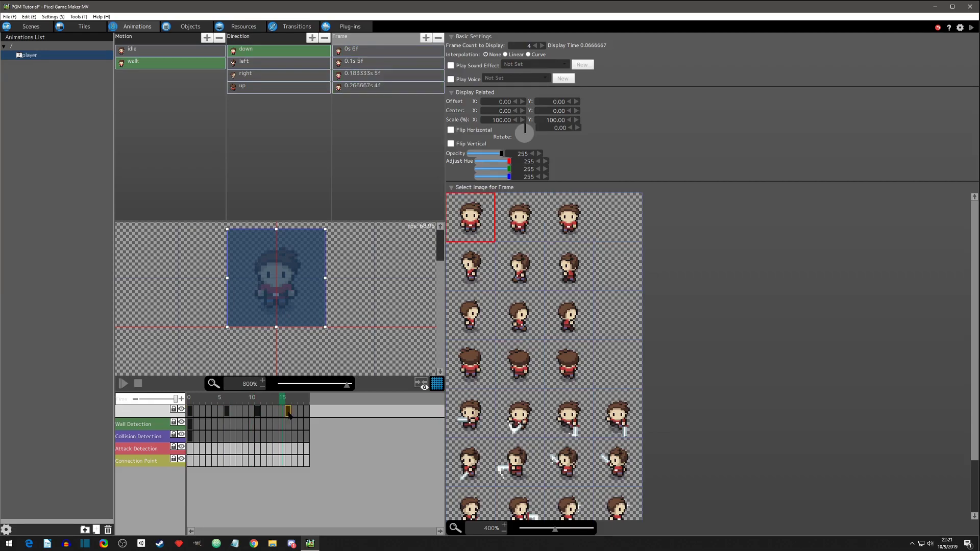
click(378, 87)
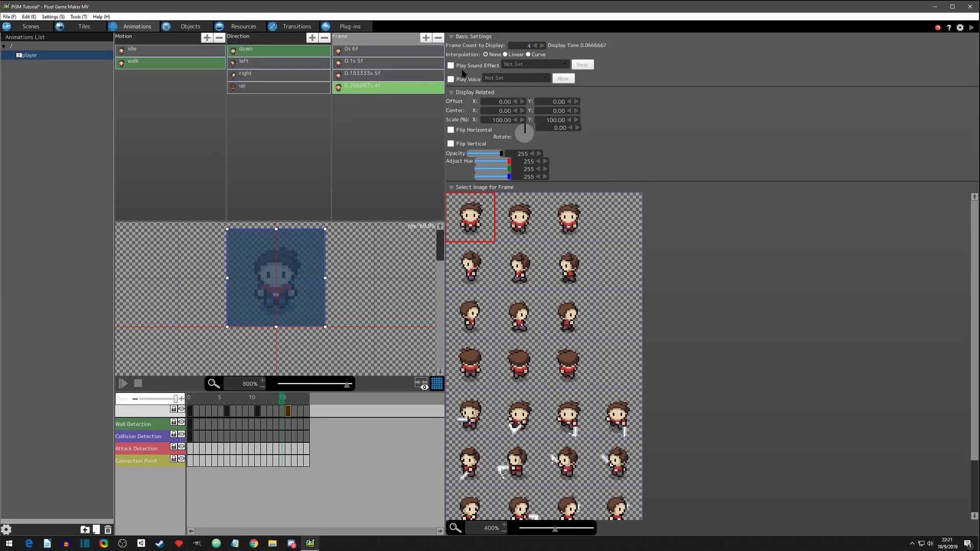
click(360, 64)
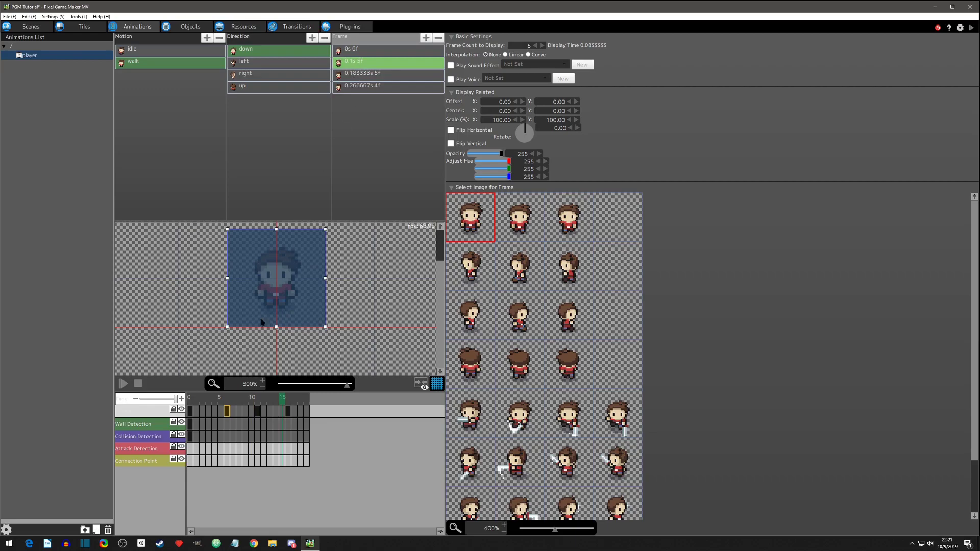
click(371, 52)
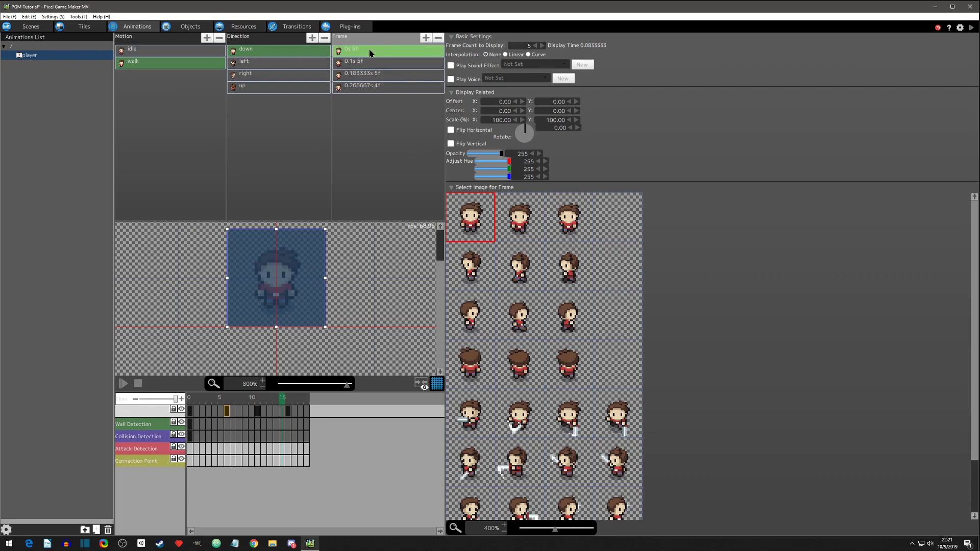
- Edit the first down-walk frame's Frame Count to Display value
double_click(525, 45)
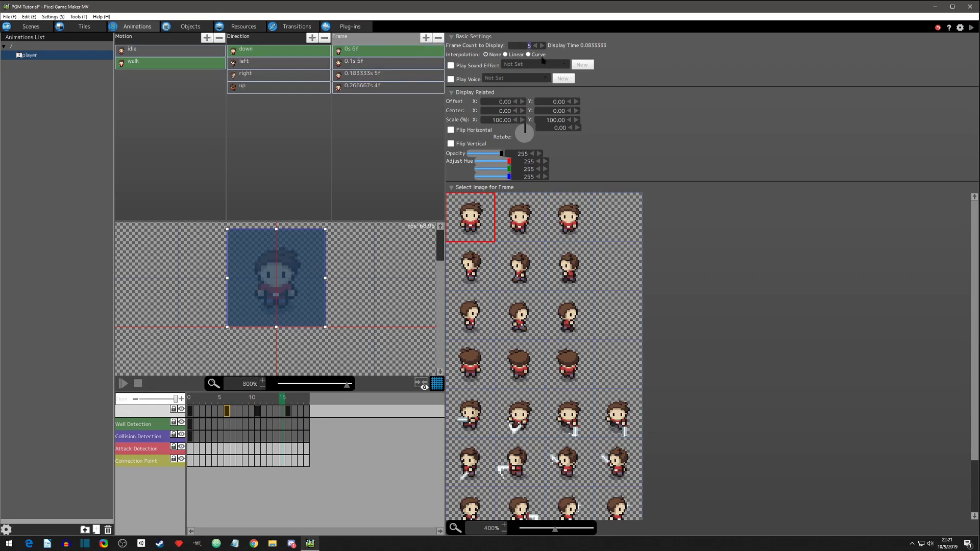
text(6)
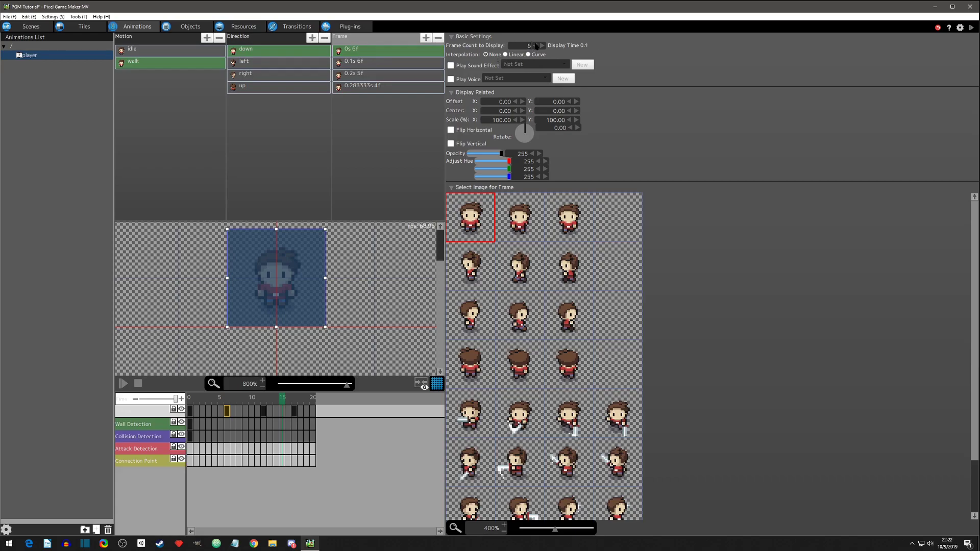
click(372, 63)
scroll(522, 47, up, 2)
click(374, 53)
scroll(523, 46, up, 2)
- Set the third and fourth down-walk frames to display for 8 frames each
click(380, 78)
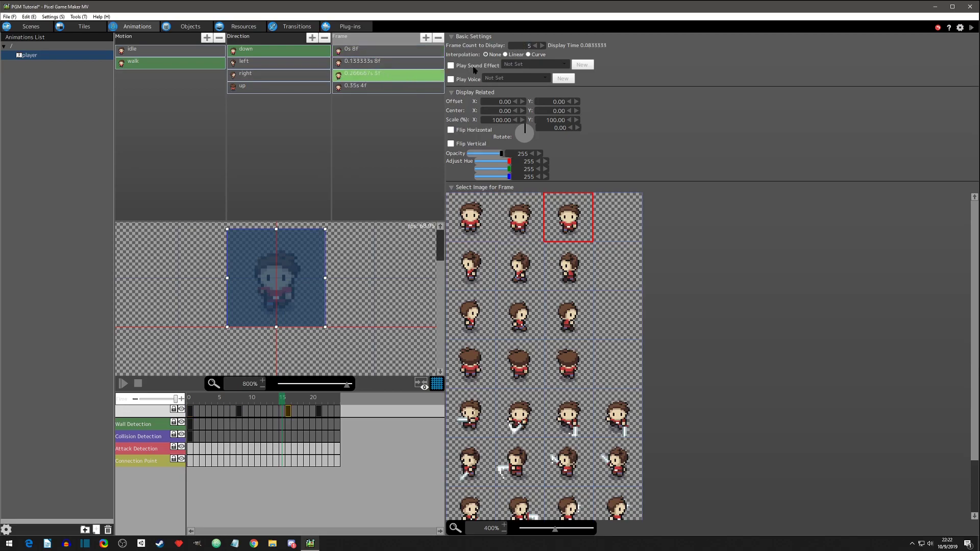
click(519, 46)
text(8)
key(Delete)
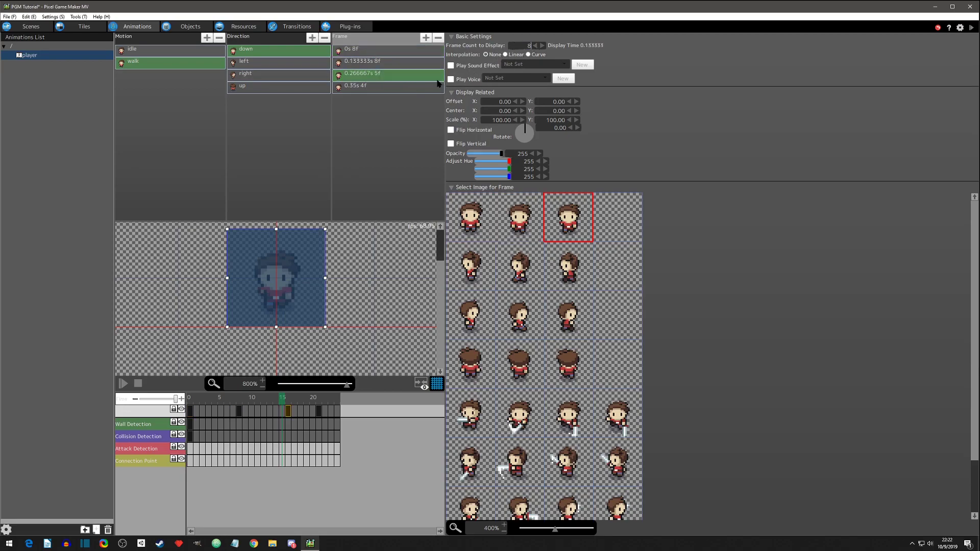
click(365, 90)
double_click(527, 45)
text(8)
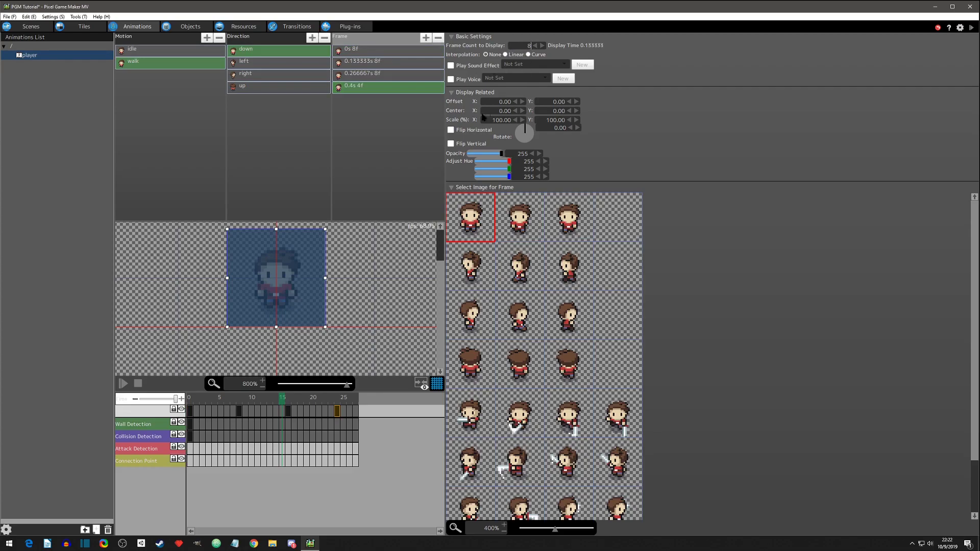
click(380, 129)
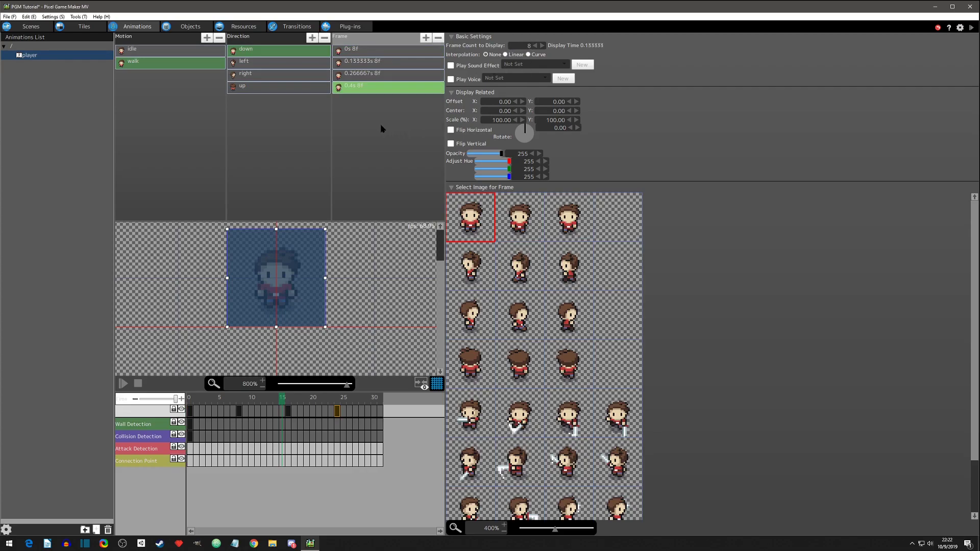
- Check the four down-walk frames and stop the walk preview
click(365, 51)
click(368, 63)
click(367, 73)
click(372, 66)
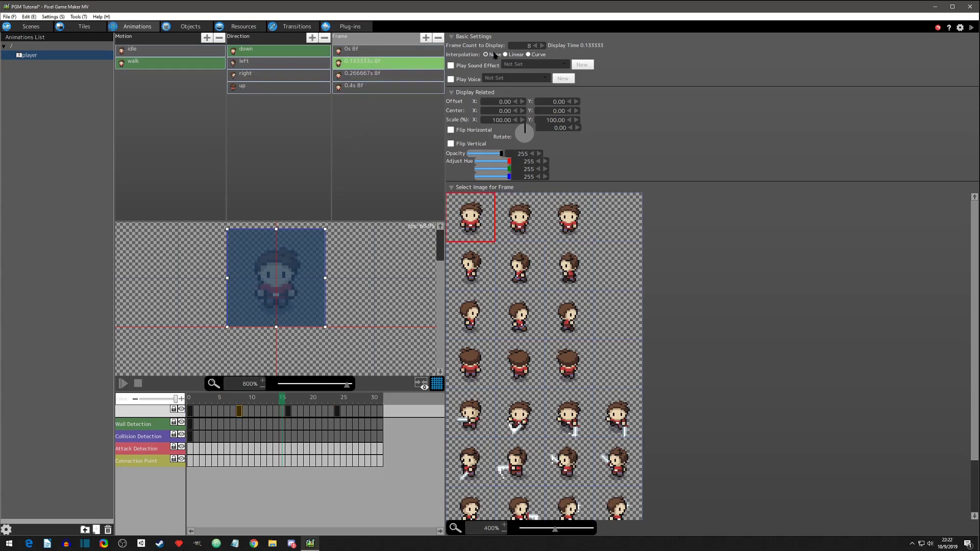
click(374, 89)
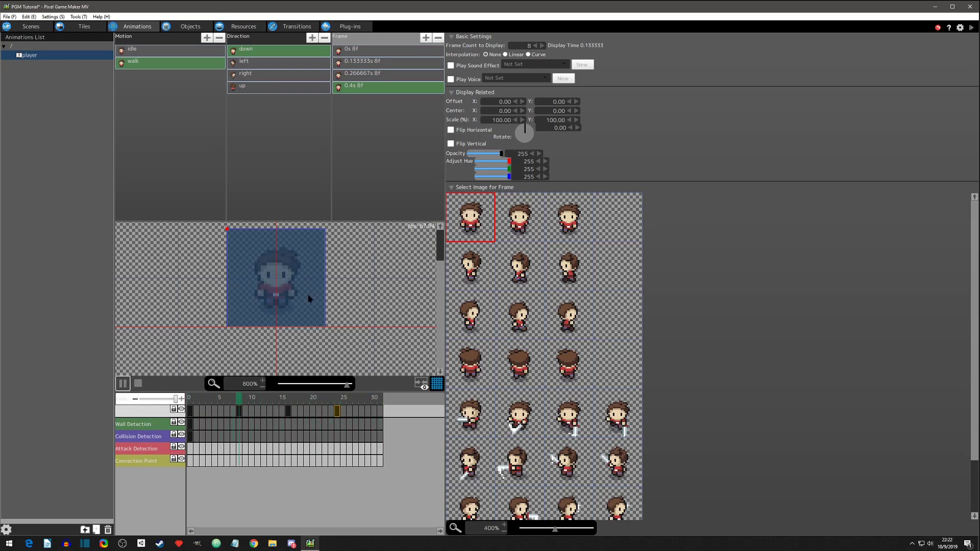
click(126, 386)
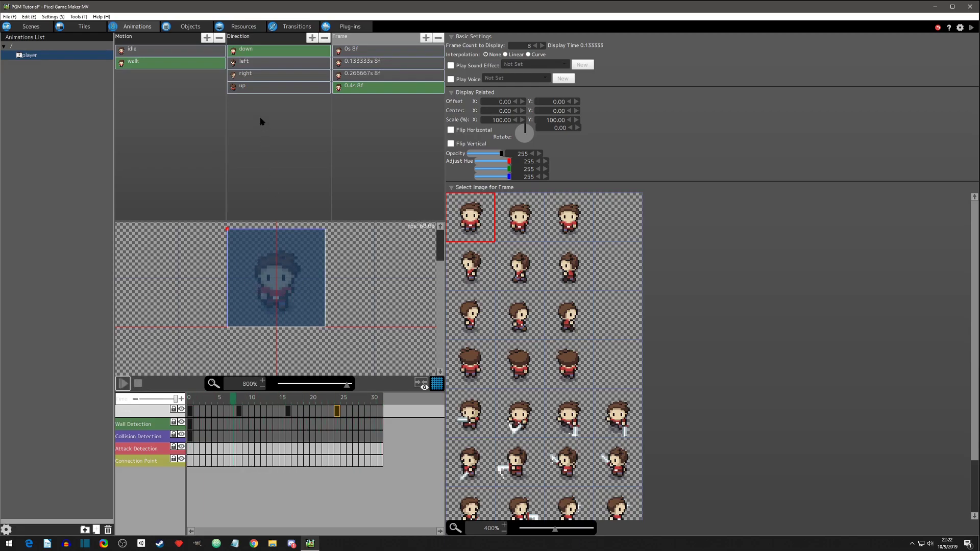
- Give walk-left's first frame the middle left-facing sprite, displayed for 8 frames
click(258, 67)
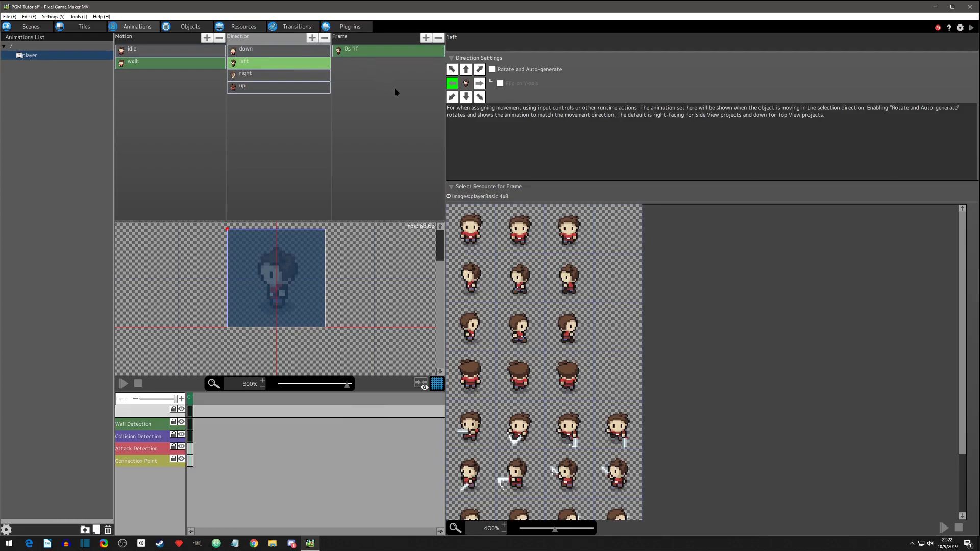
click(370, 56)
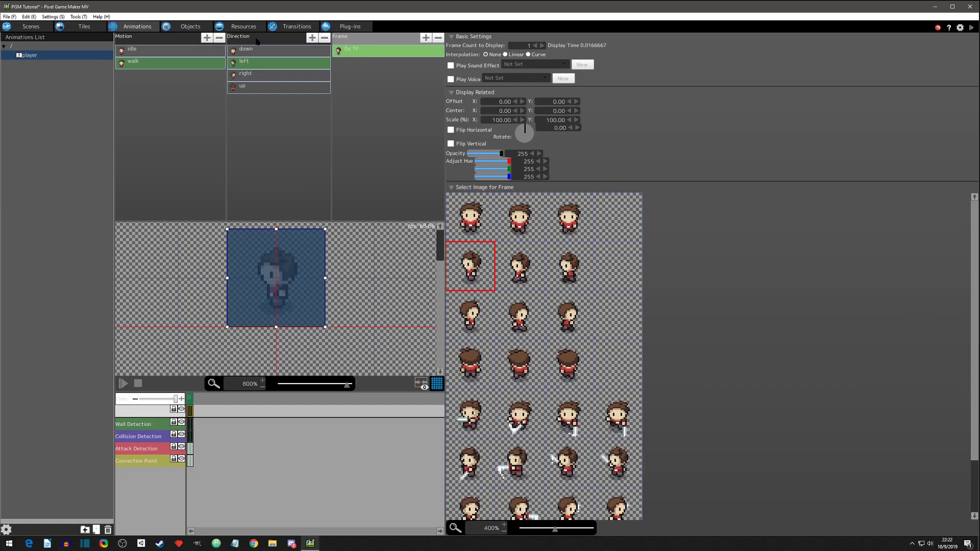
click(256, 63)
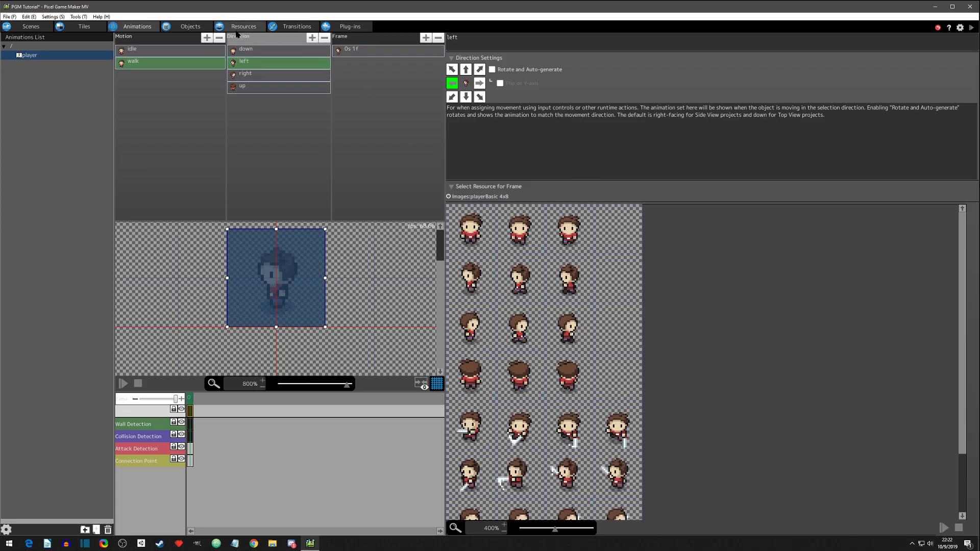
click(361, 51)
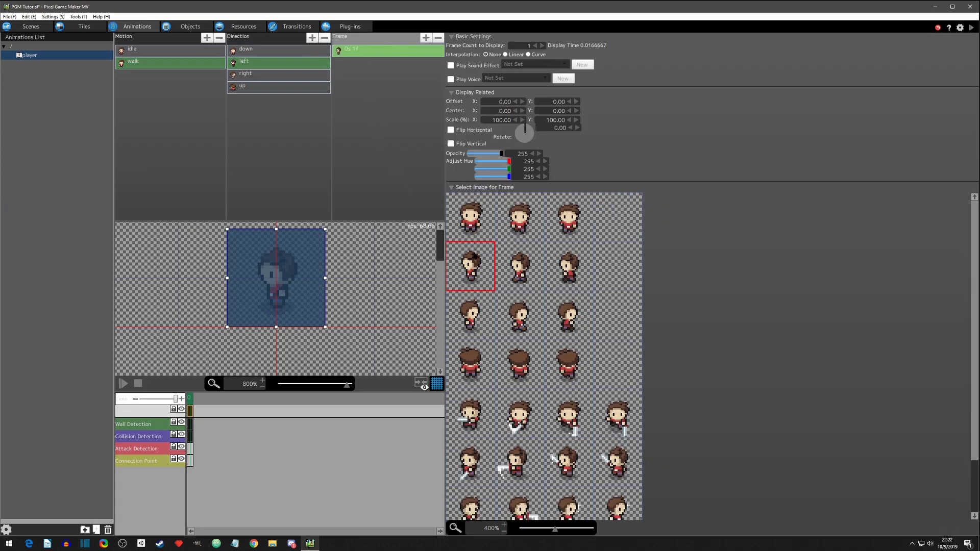
click(518, 273)
click(528, 46)
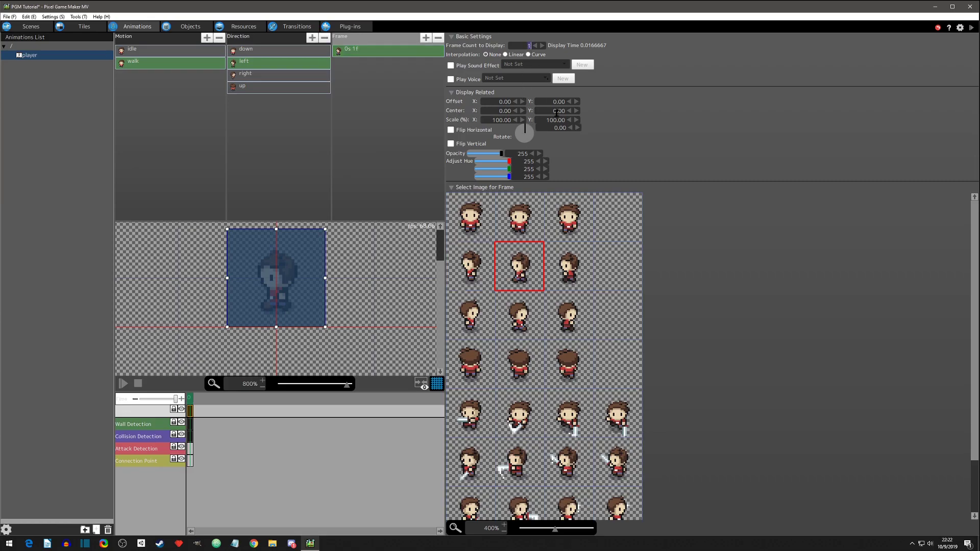
text(8)
key(Return)
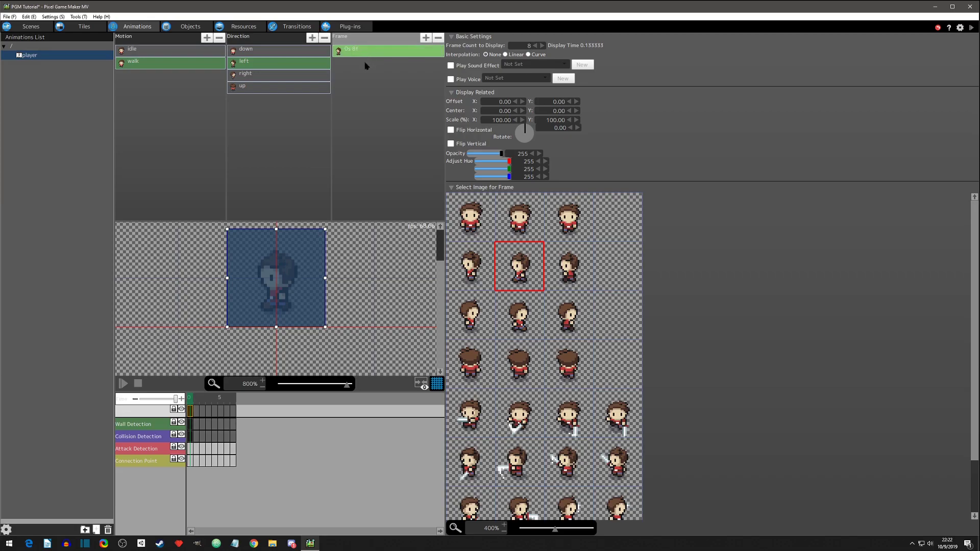
- Add three left-walk frames using the first, third and first left-facing sprites
double_click(366, 66)
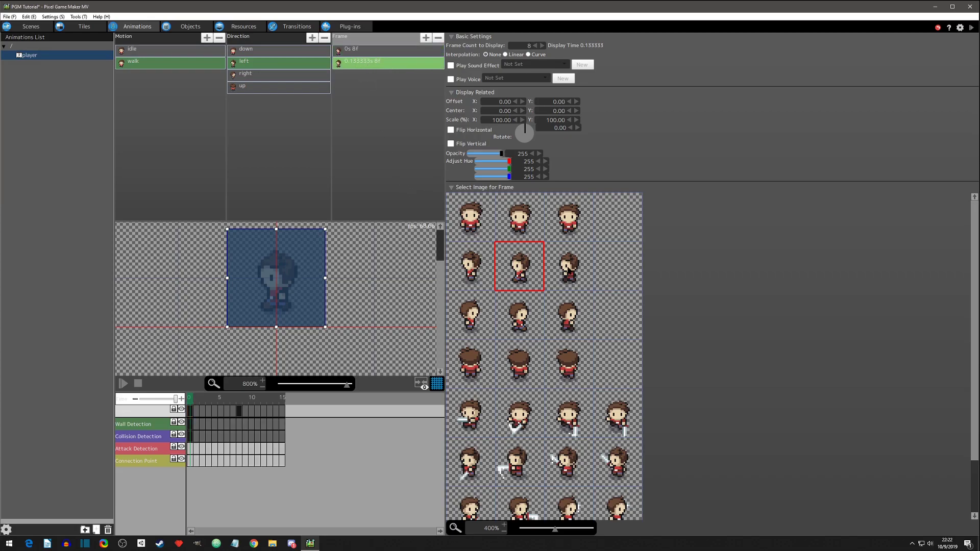
click(473, 271)
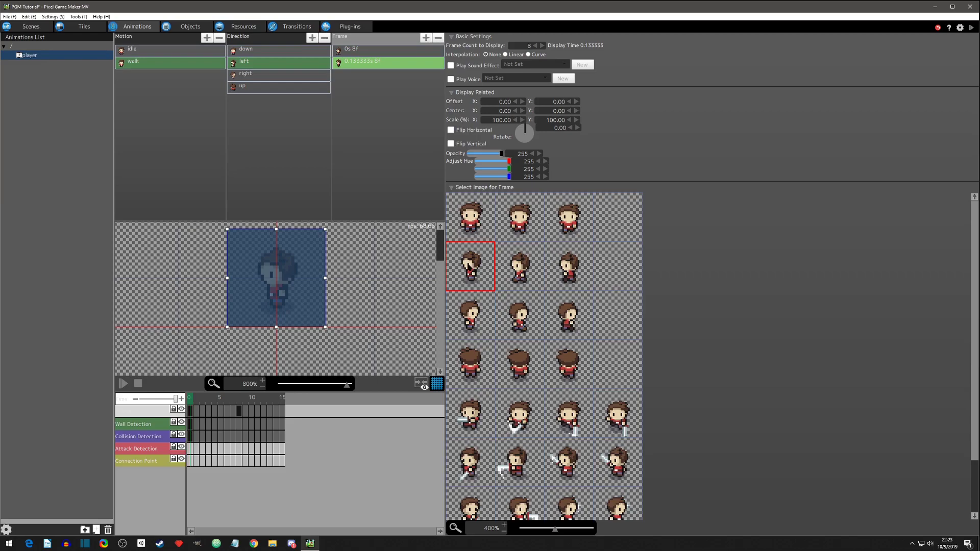
double_click(399, 193)
click(572, 271)
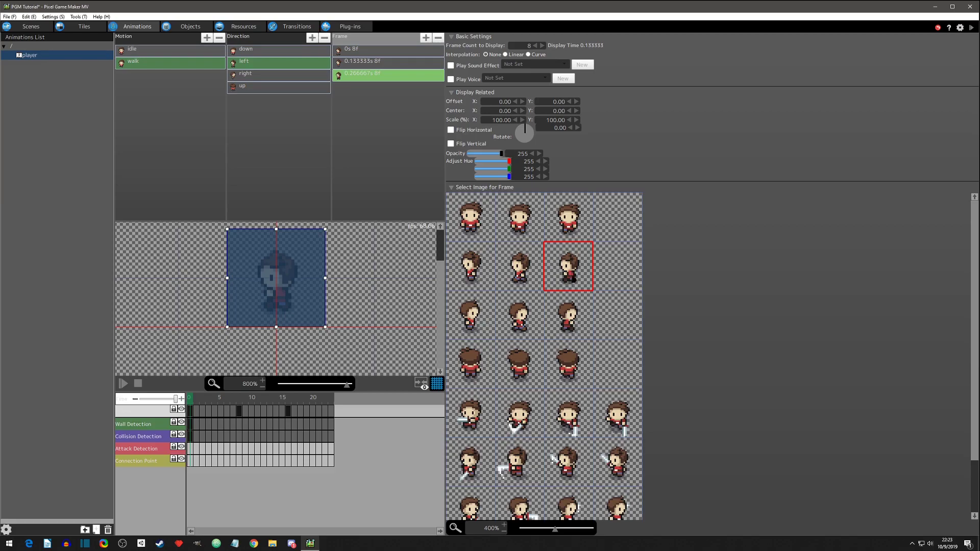
double_click(573, 279)
click(479, 269)
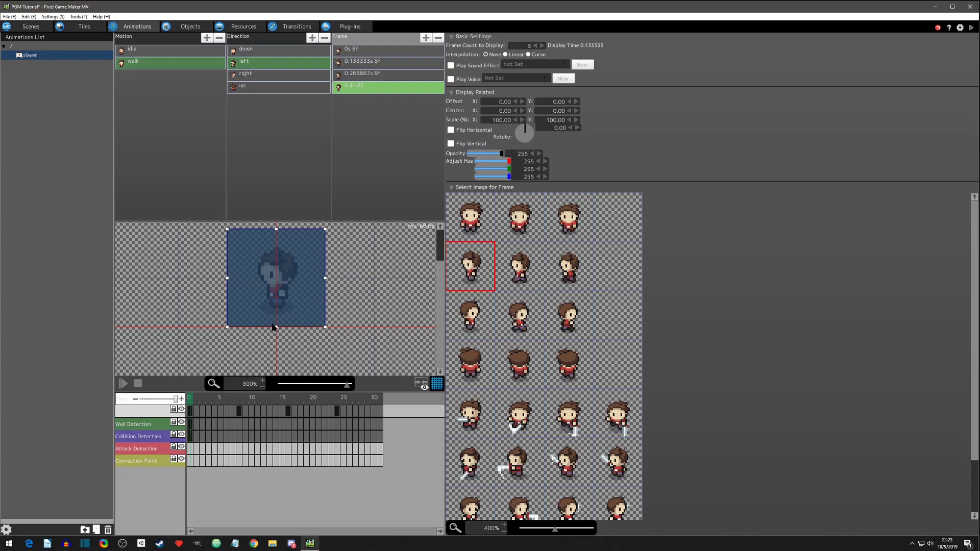
- Preview the left walk animation and check each of its four frames
click(123, 384)
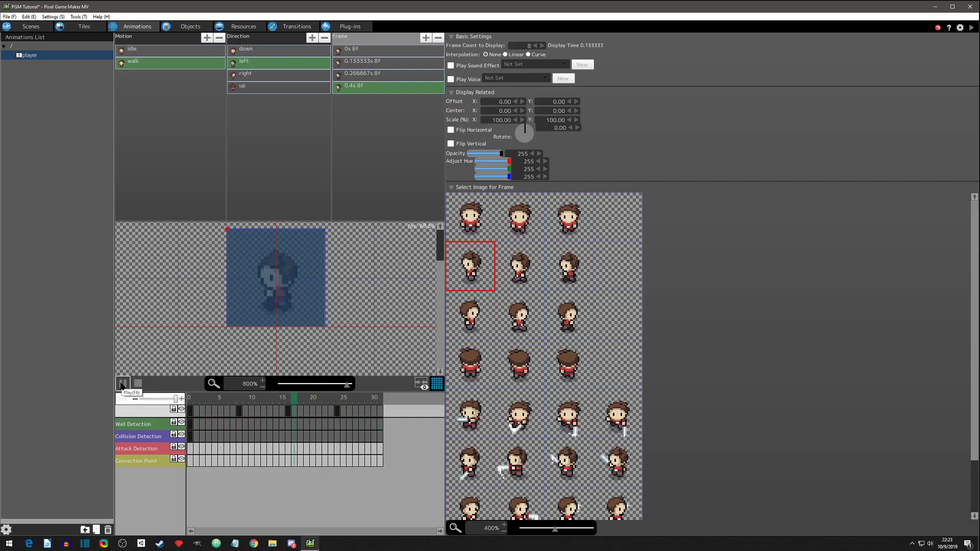
click(122, 384)
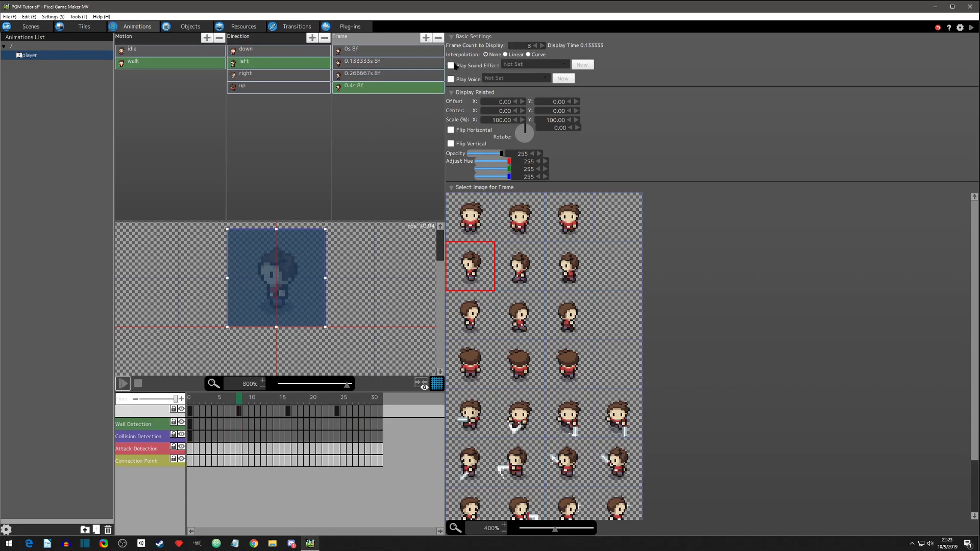
click(360, 51)
click(360, 63)
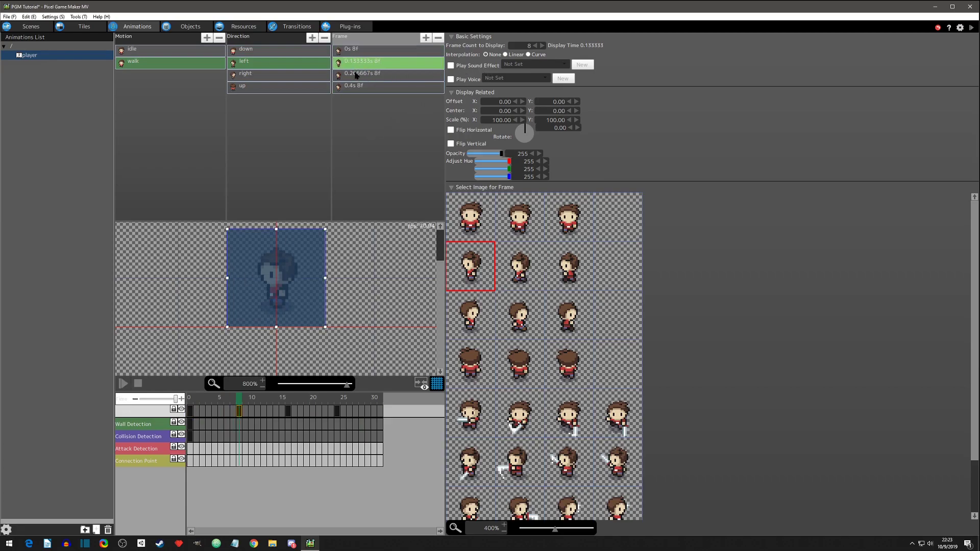
click(355, 77)
click(354, 84)
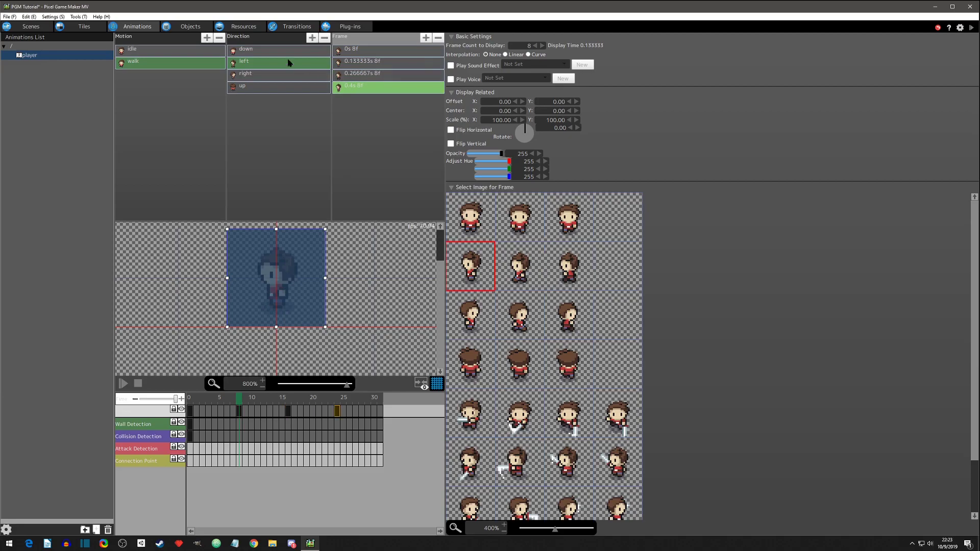
- Give walk-right's first frame the middle right-facing sprite, displayed for 8 frames
click(254, 75)
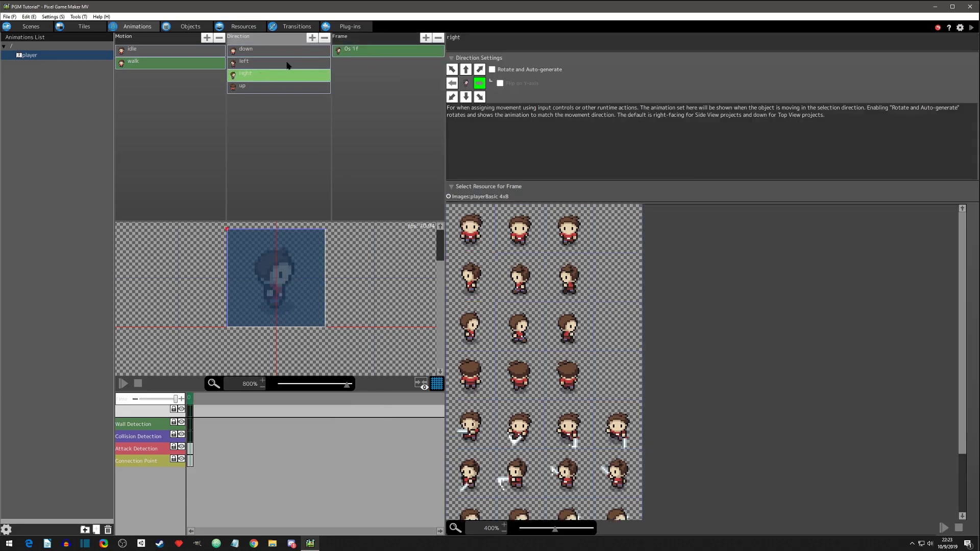
click(358, 51)
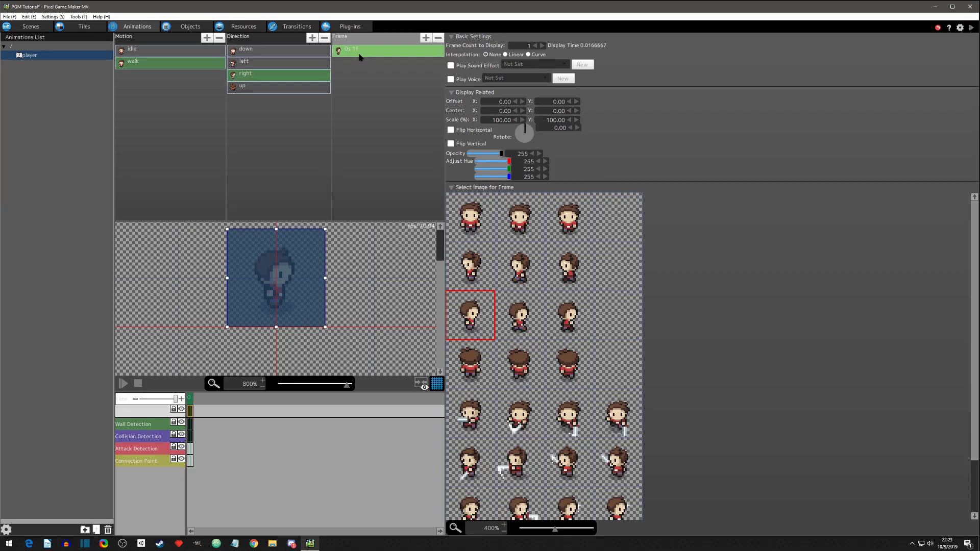
click(510, 316)
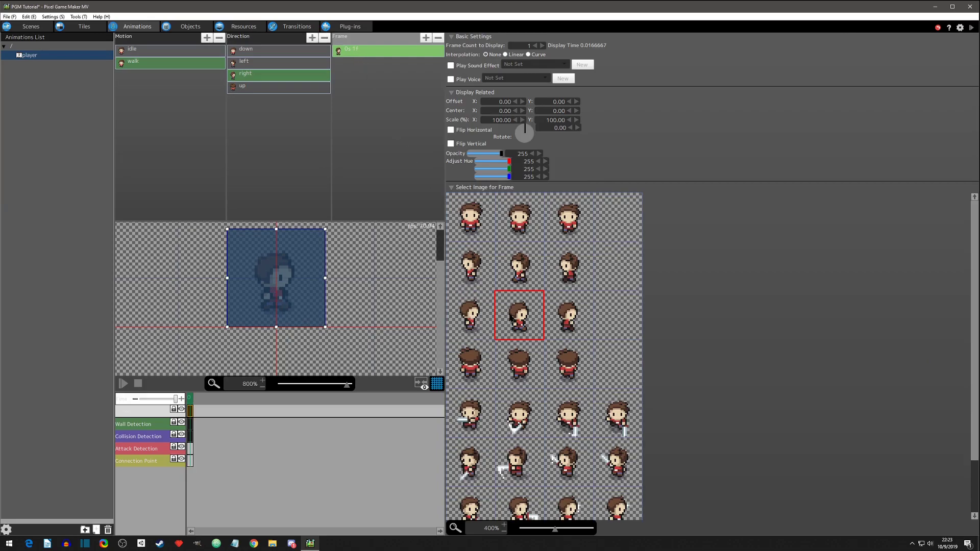
click(526, 46)
text(8)
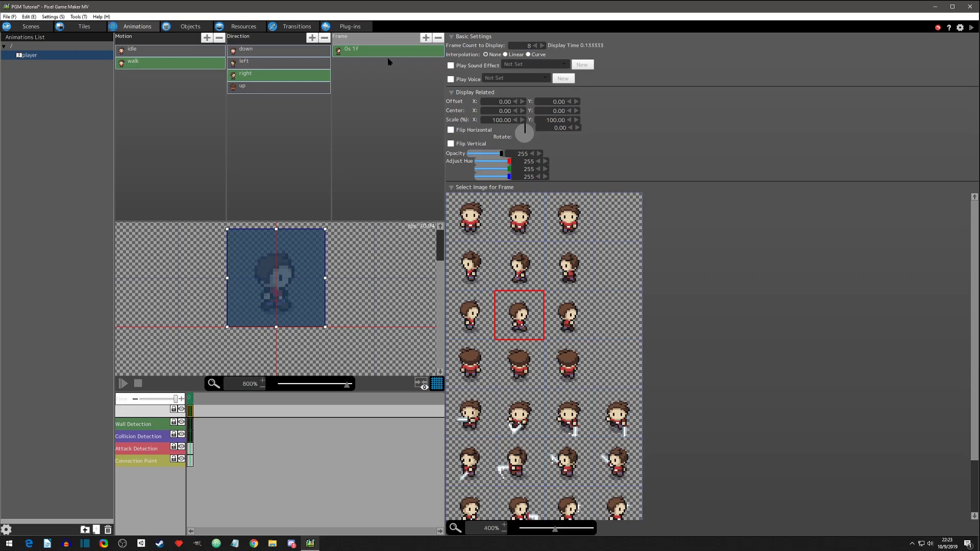
click(366, 59)
- Add three right-walk frames with the first, last and first right-facing sprites, then preview
key(ctrl+v)
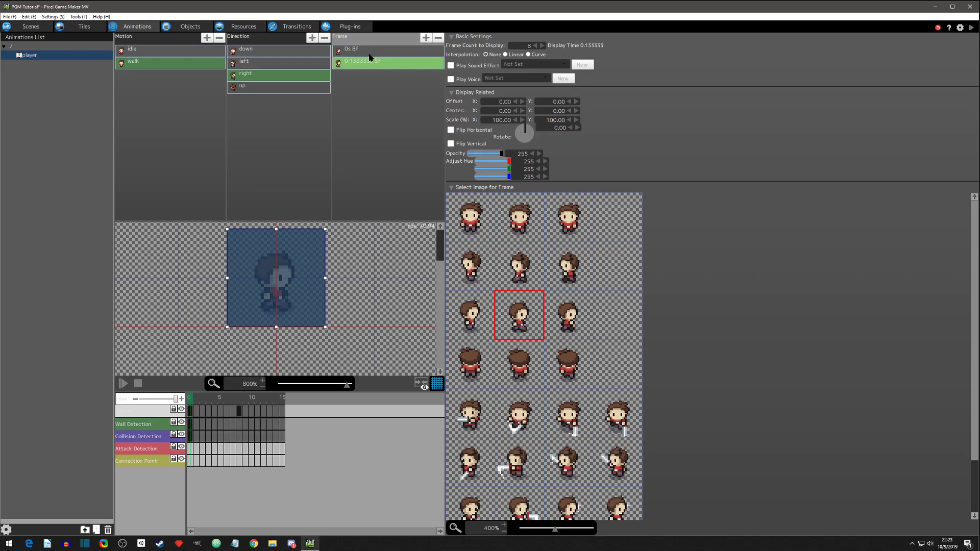
click(480, 316)
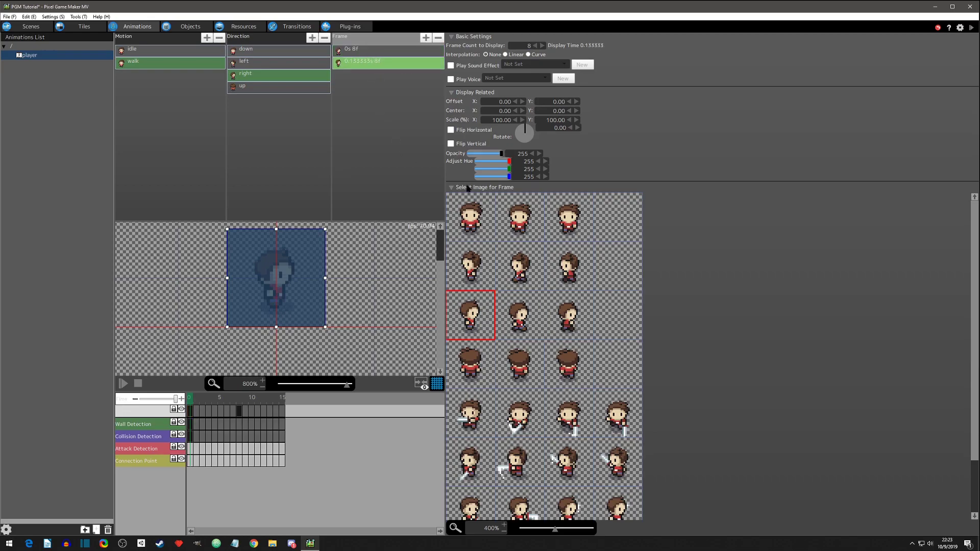
key(ctrl+v)
click(531, 319)
click(572, 318)
key(ctrl+v)
click(483, 317)
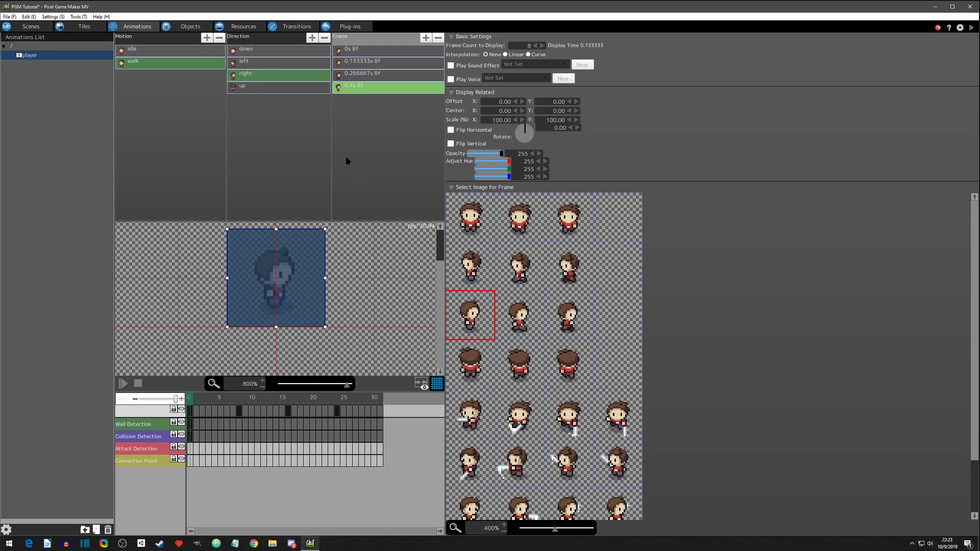
click(123, 383)
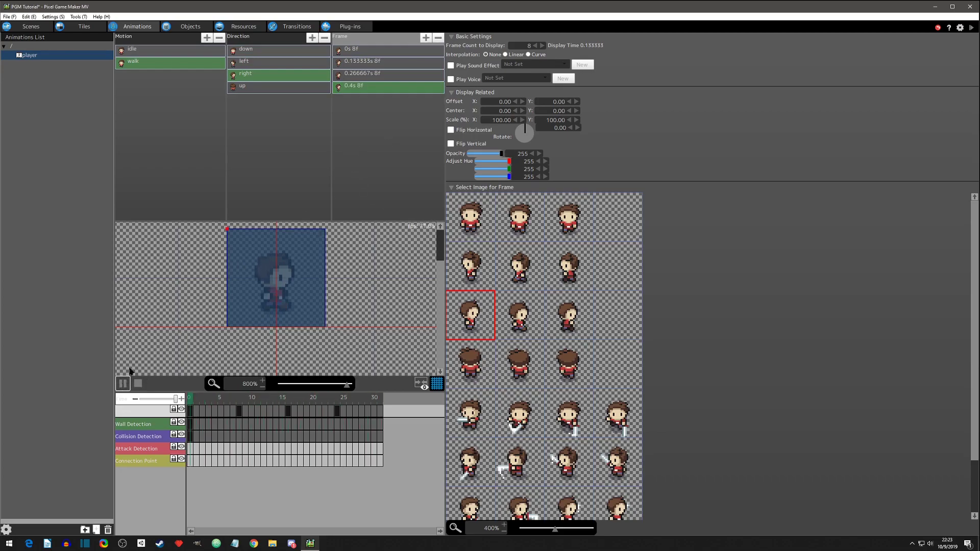
click(123, 387)
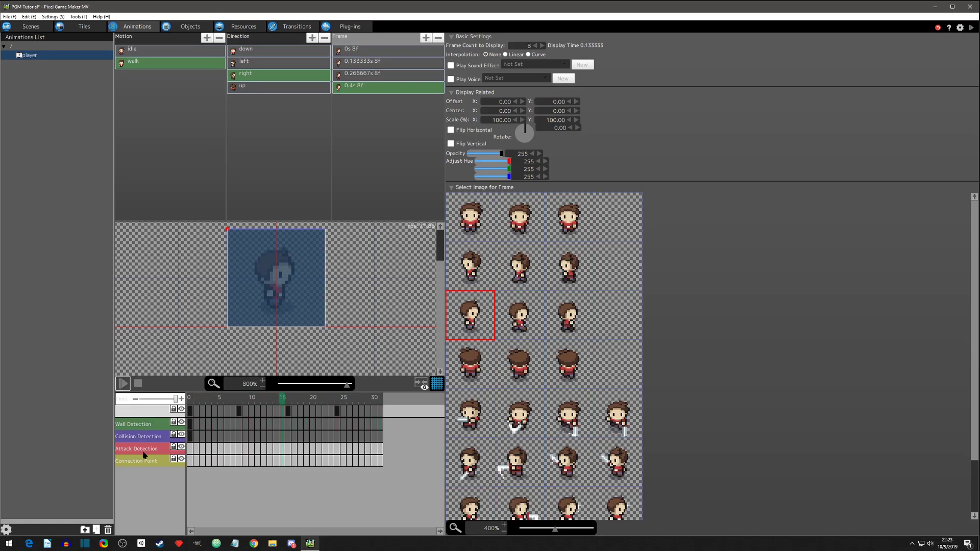
- Give walk-up's first frame the middle back-facing sprite, displayed for 8 frames
click(258, 88)
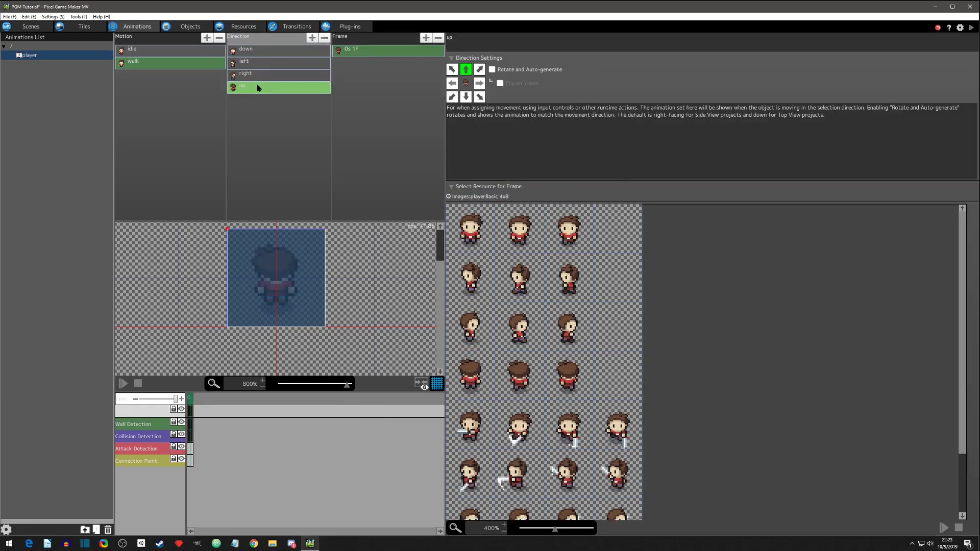
click(354, 50)
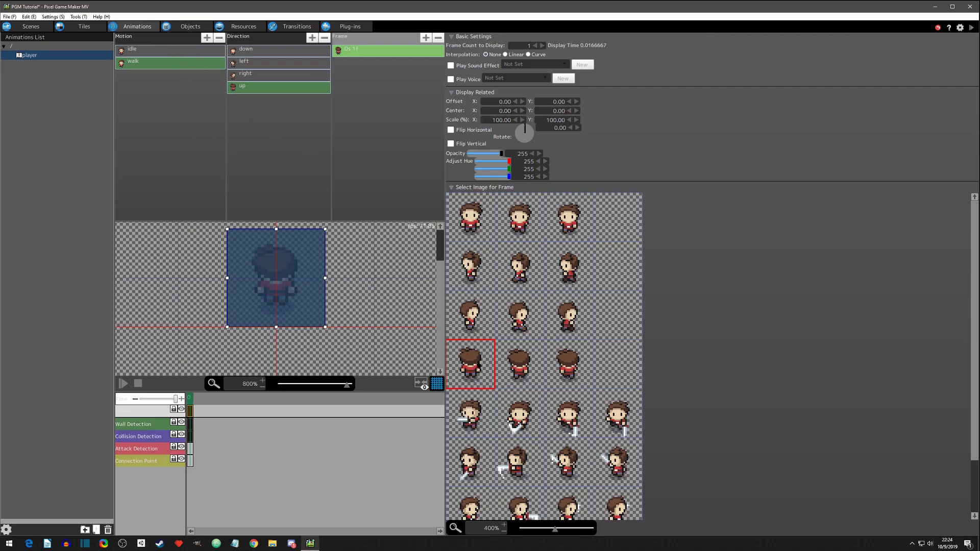
click(520, 368)
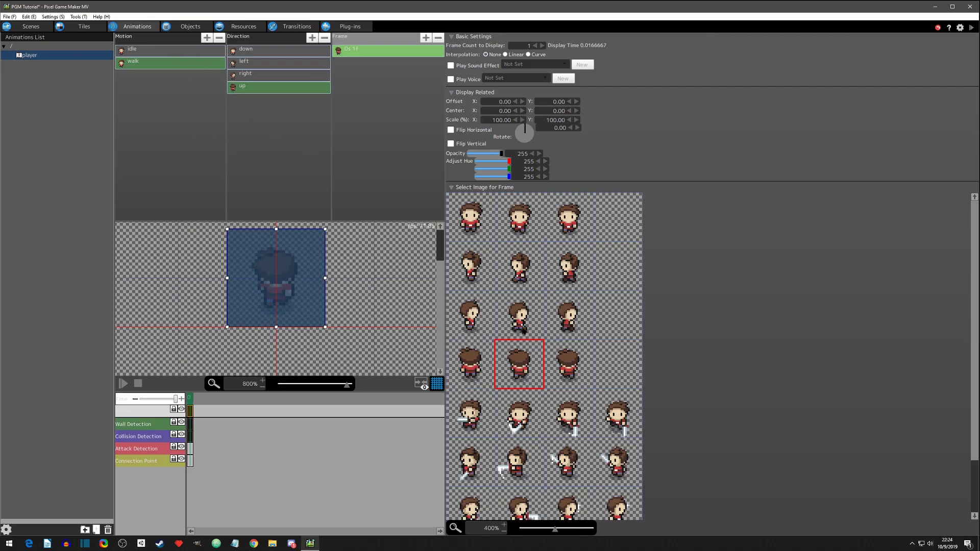
click(526, 46)
key(Return)
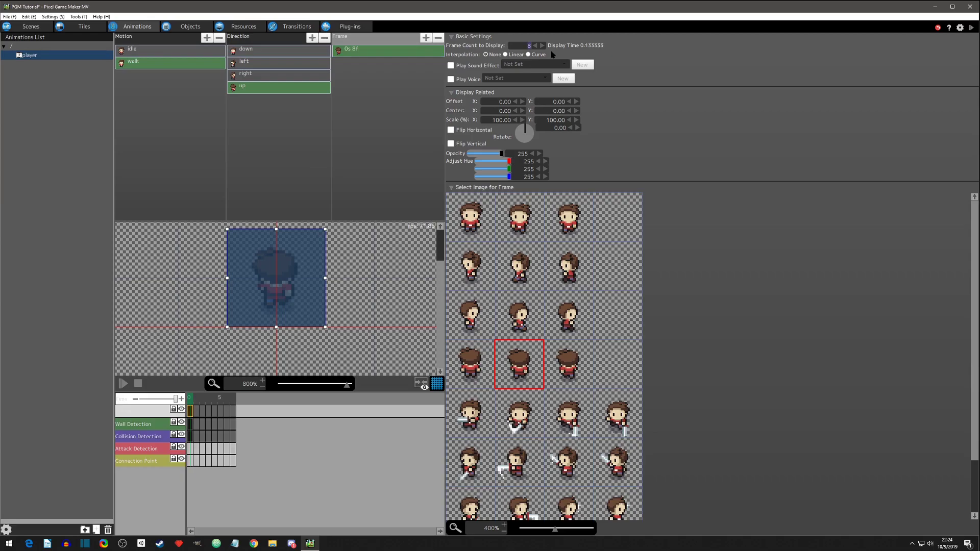
- Duplicate three up-walk frames with the first, last and first back-facing sprites, then preview
click(365, 53)
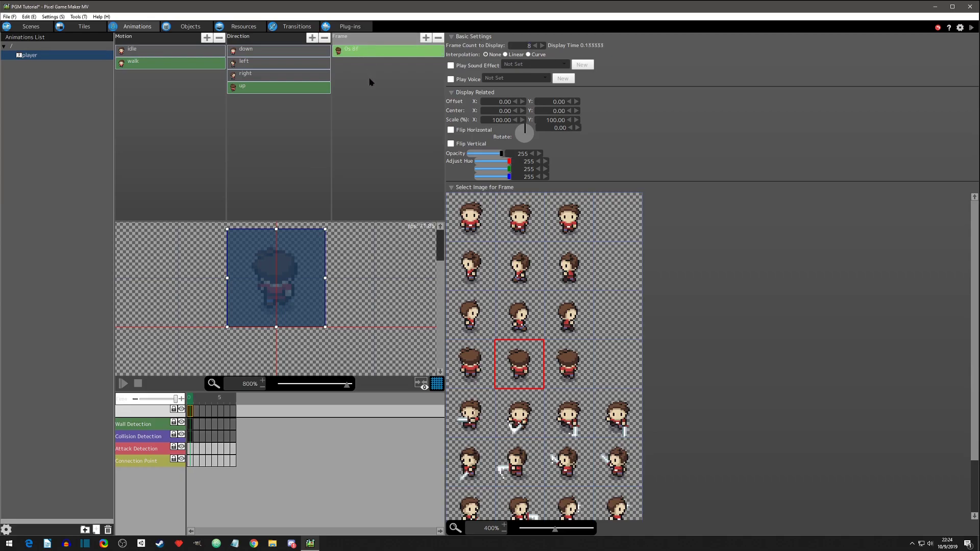
key(ctrl+c)
key(ctrl+v)
click(469, 363)
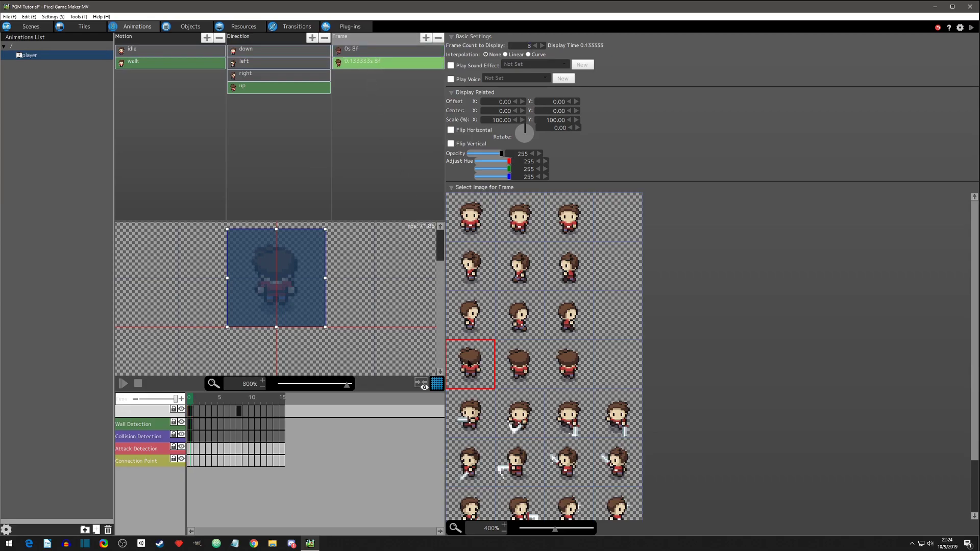
key(ctrl+v)
click(572, 373)
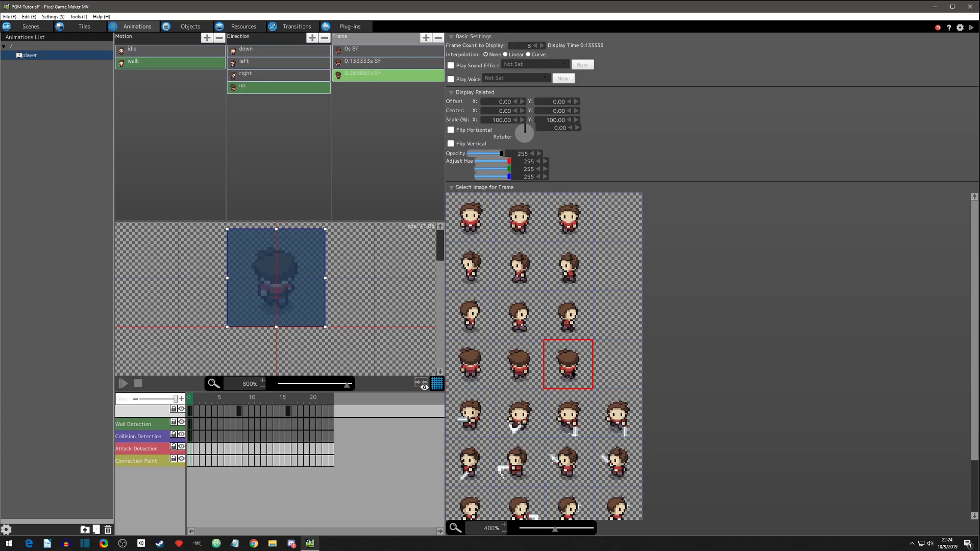
key(ctrl+v)
click(479, 368)
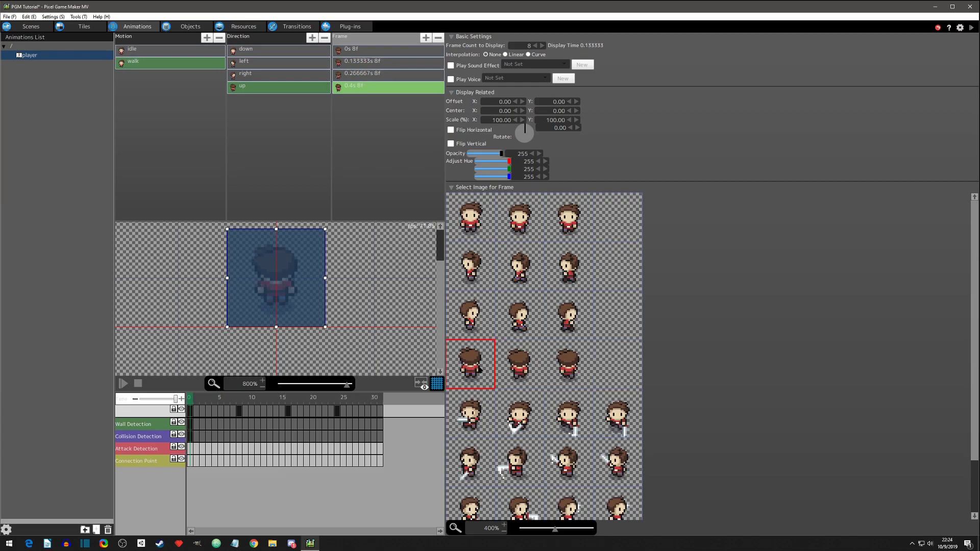
click(123, 383)
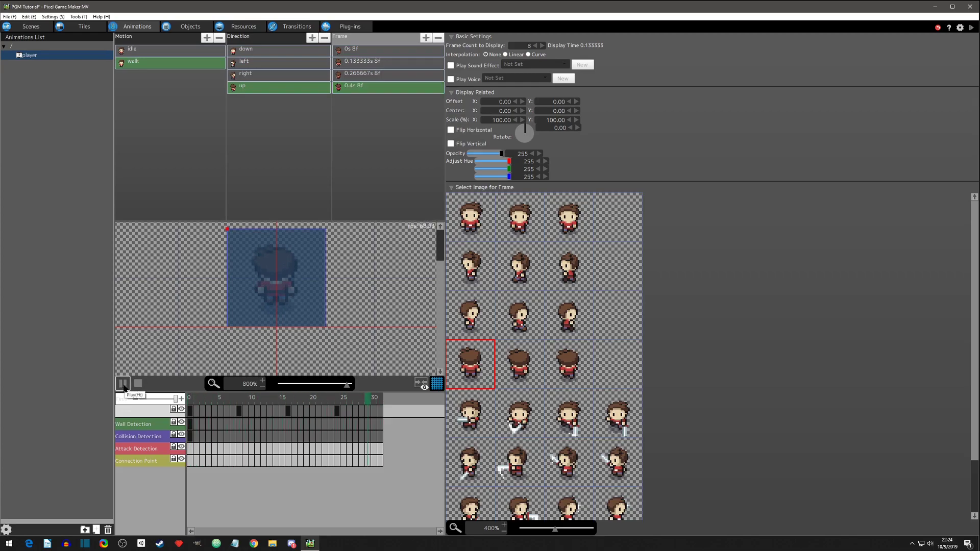
click(124, 384)
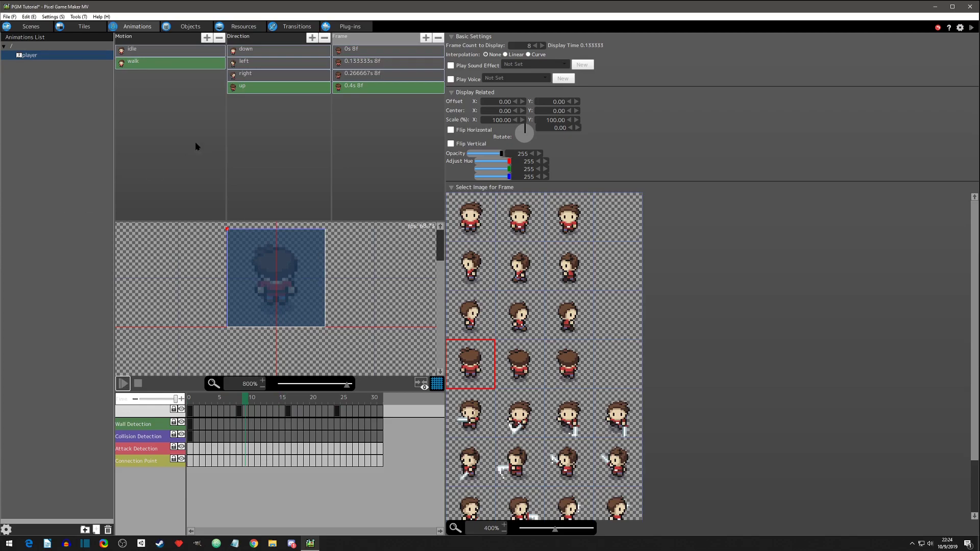
- Compare the idle and walk motions, inspecting idle's single frame
click(147, 54)
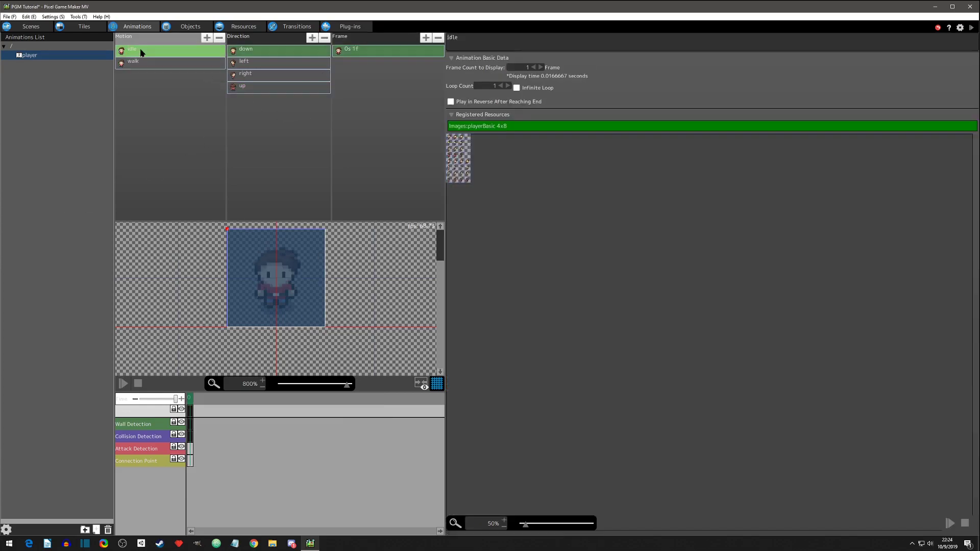
click(142, 63)
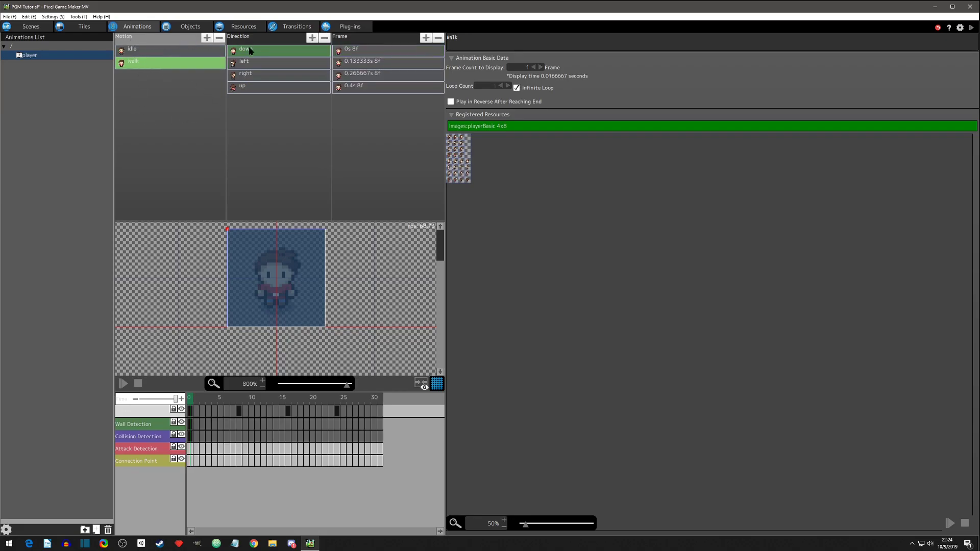
click(155, 52)
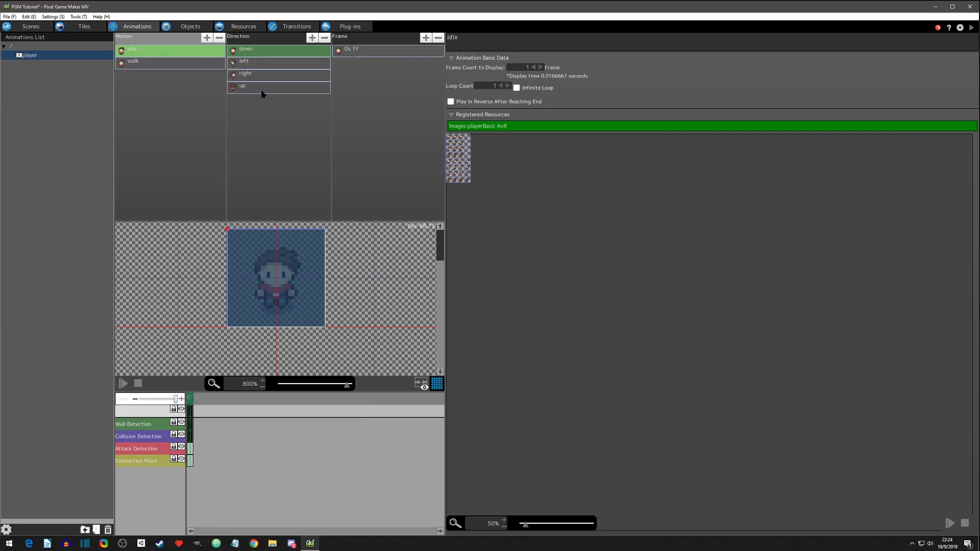
click(366, 50)
click(171, 66)
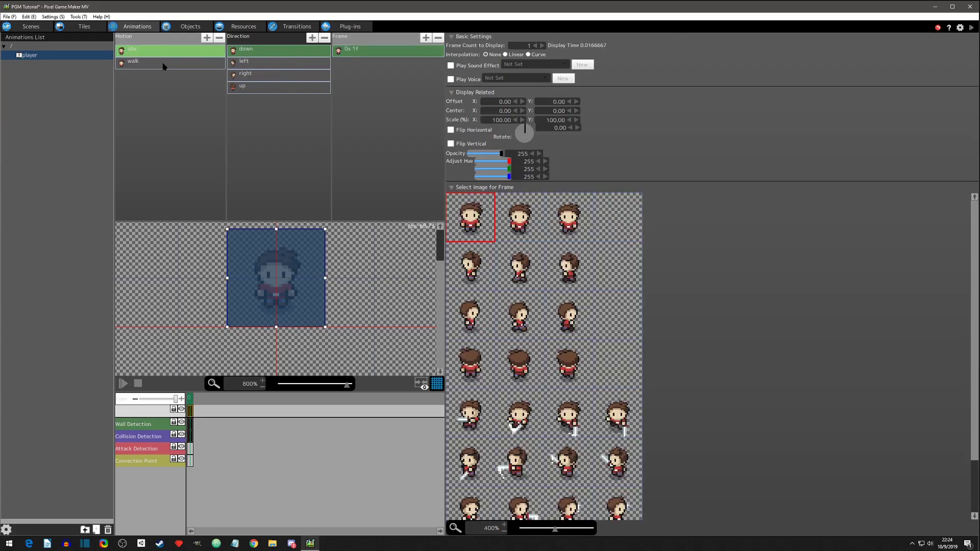
- Step through the four down and four left walk frames
click(276, 54)
click(372, 54)
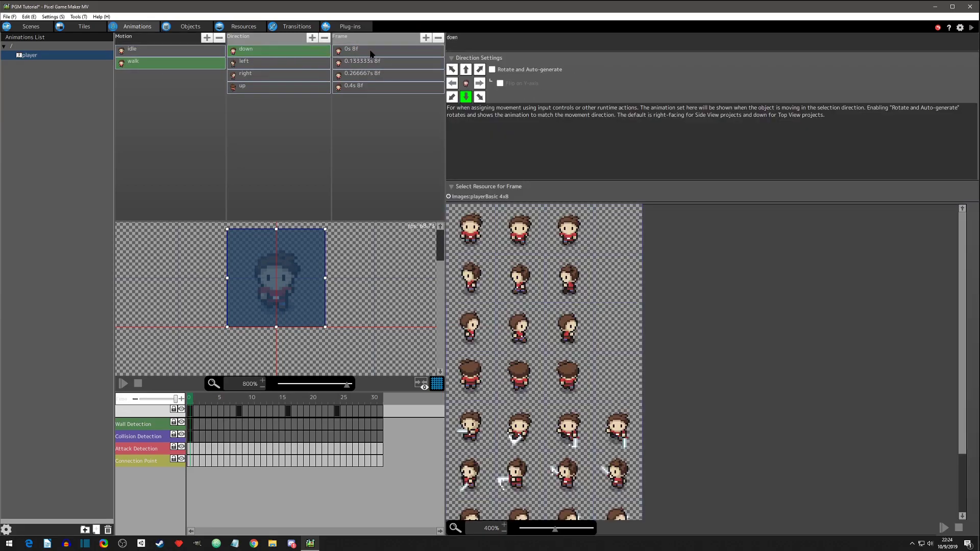
click(371, 62)
click(372, 76)
click(371, 88)
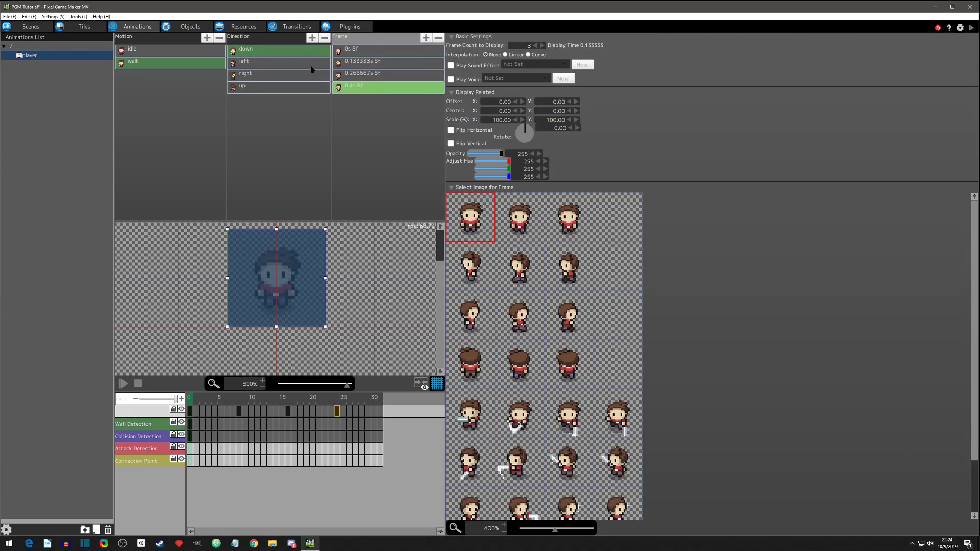
click(262, 62)
click(367, 51)
click(371, 64)
click(372, 76)
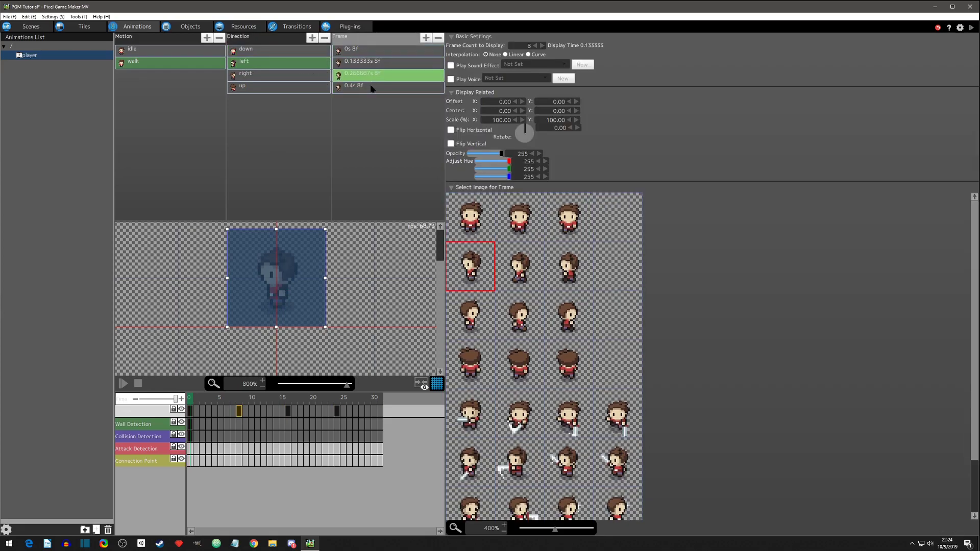
click(371, 88)
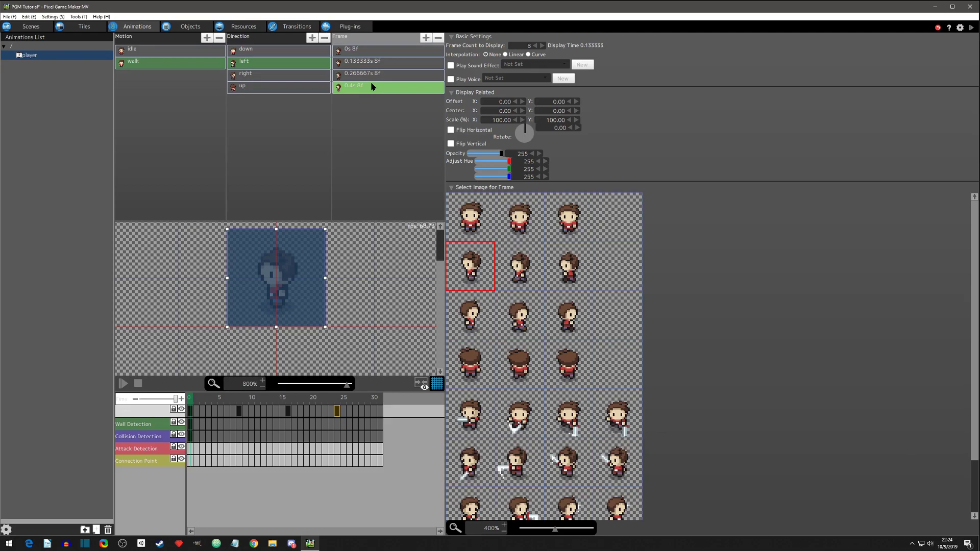
- Visit the Objects and Scene editors, returning to Animations with the idle and walk motions
click(183, 26)
click(133, 26)
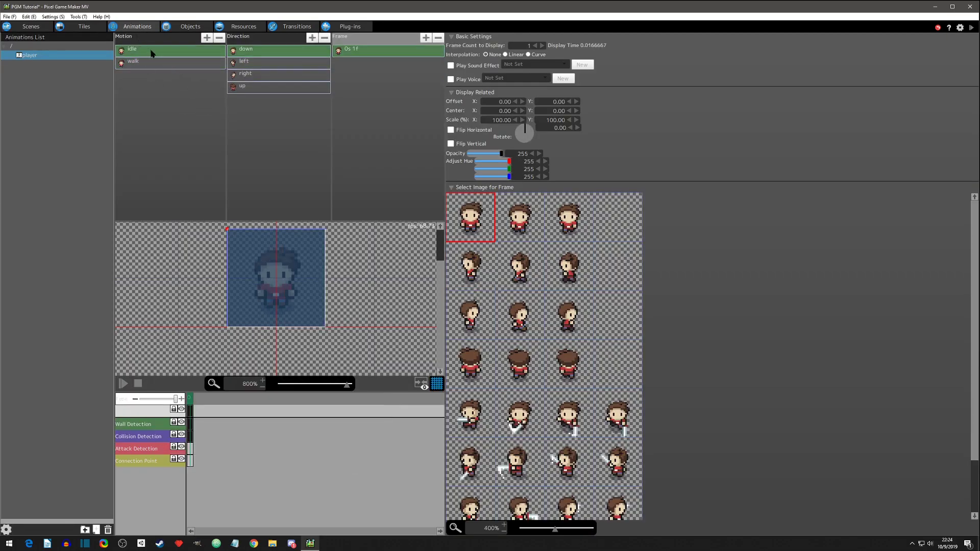
click(138, 52)
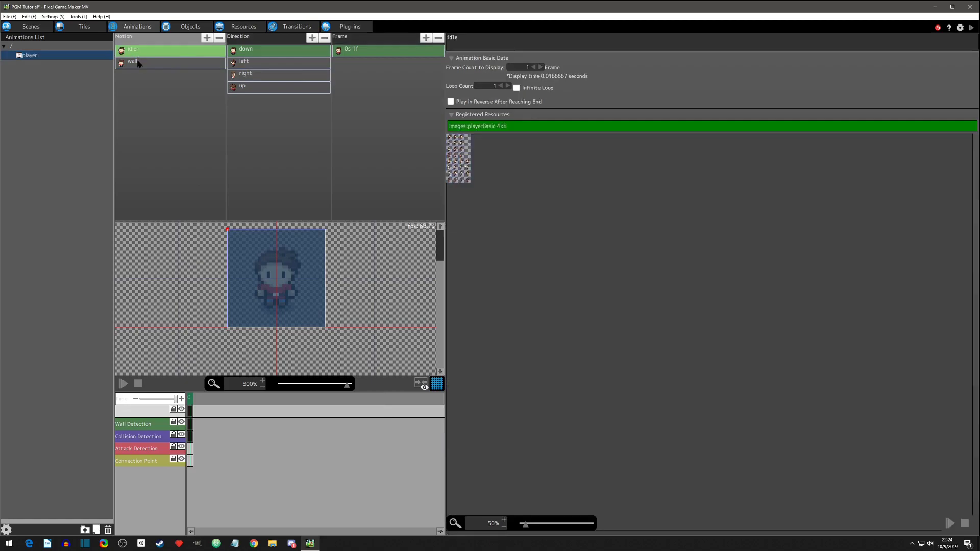
click(137, 65)
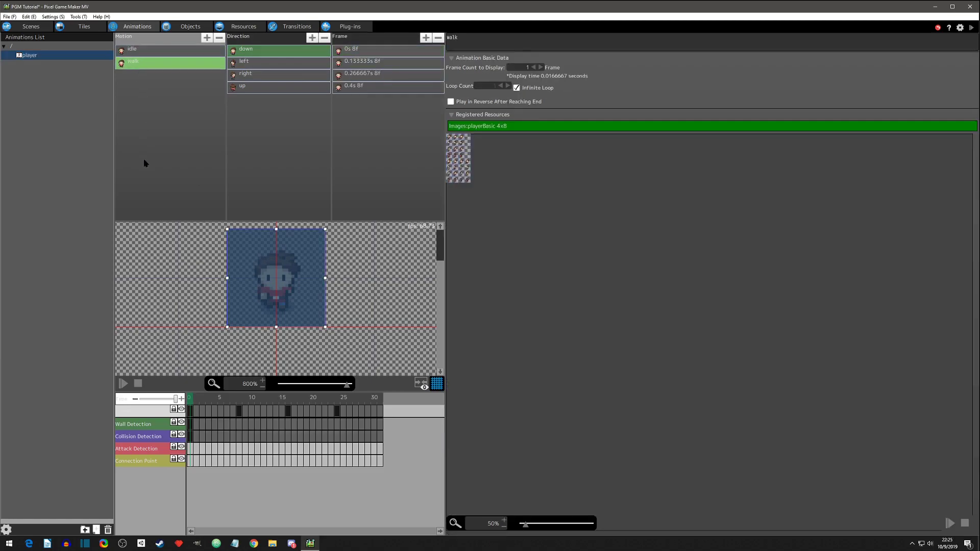
click(31, 26)
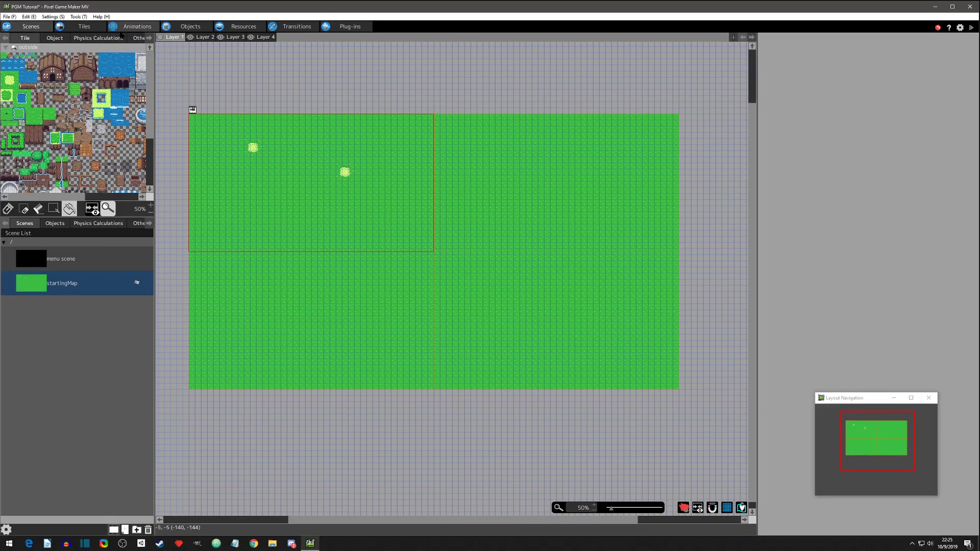
click(134, 26)
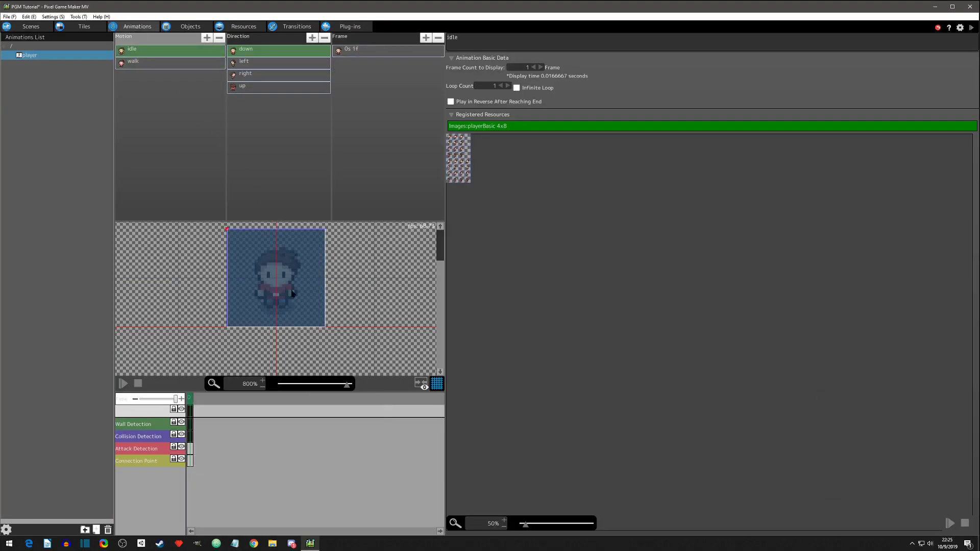